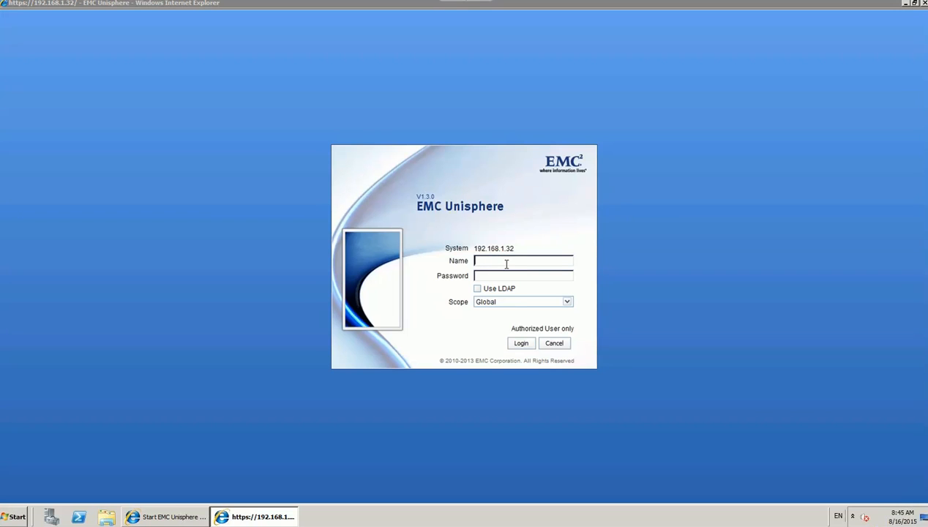
Log in to Unisphere with Global scope using the administrator's username and password.
{"action": "left_click", "coordinate": [512, 300]}
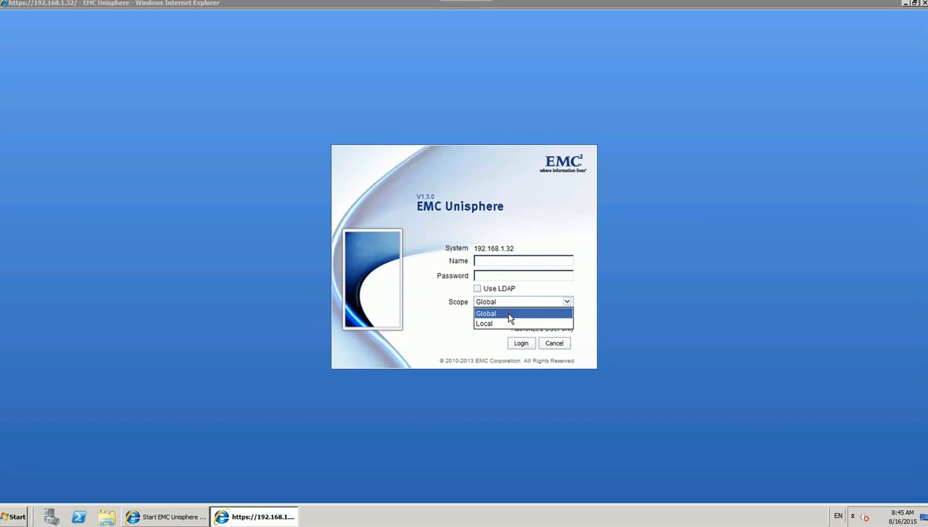
{"action": "left_click", "coordinate": [510, 314]}
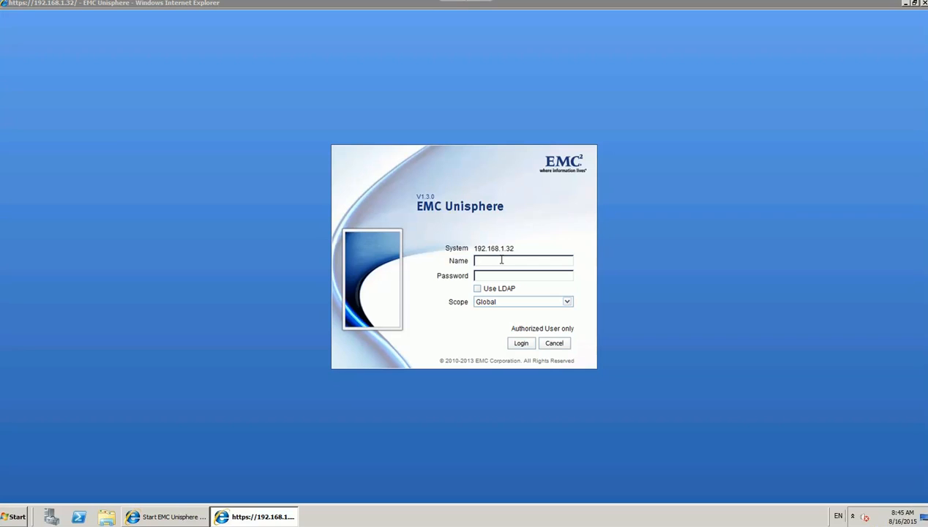
{"action": "type", "text": "sysadmin"}
{"action": "key", "text": "Tab"}
{"action": "type", "text": "sysadmin"}
{"action": "key", "text": "Return"}
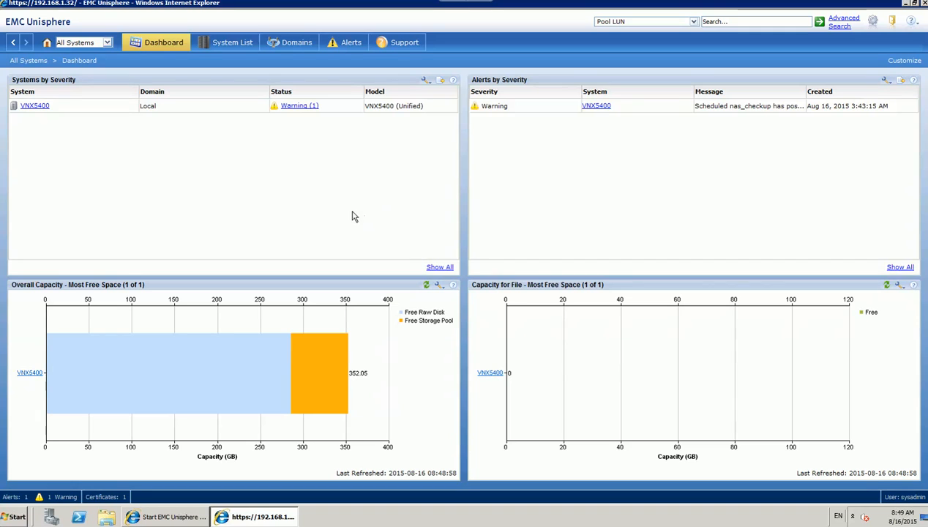
Open the VNX5400 system dashboard from the Systems by Severity panel.
{"action": "left_click", "coordinate": [41, 109]}
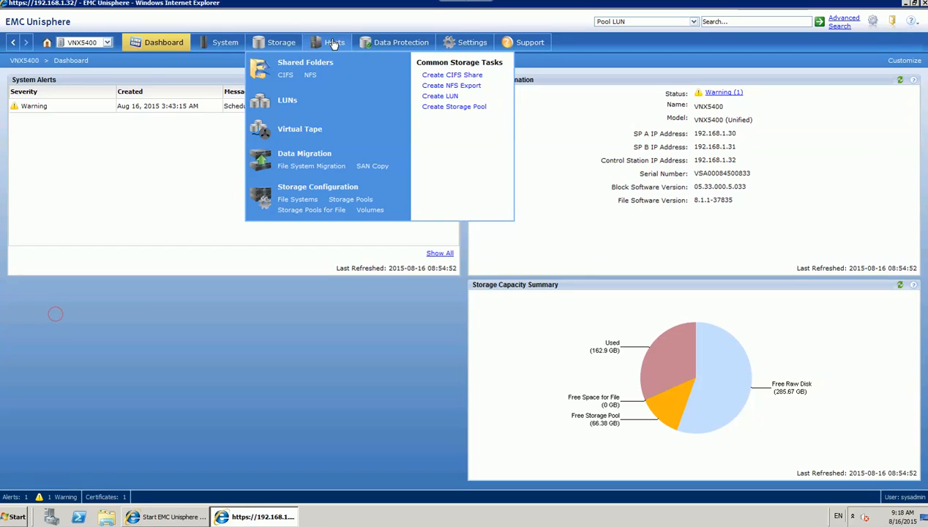
Open Hosts > Storage Groups and review Storage Group2's hosts and LUNs.
{"action": "mouse_move", "coordinate": [335, 42]}
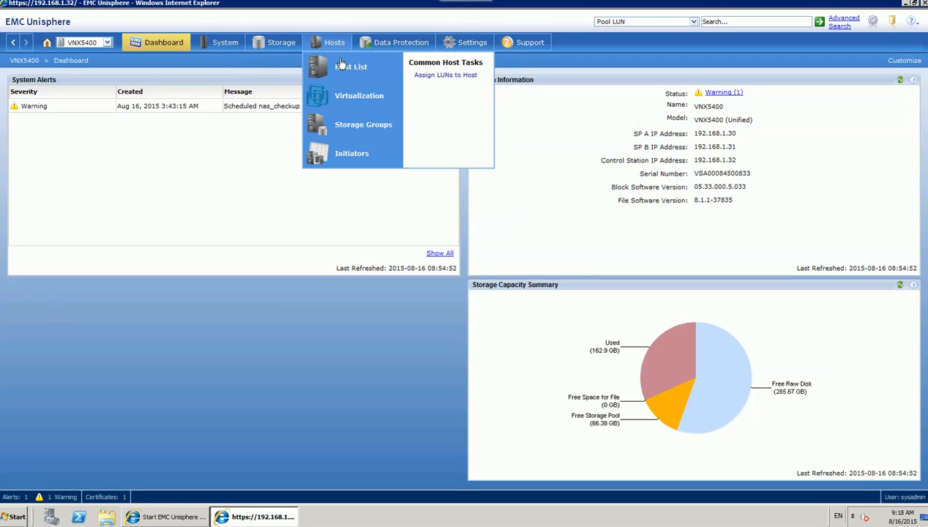
{"action": "left_click", "coordinate": [352, 127]}
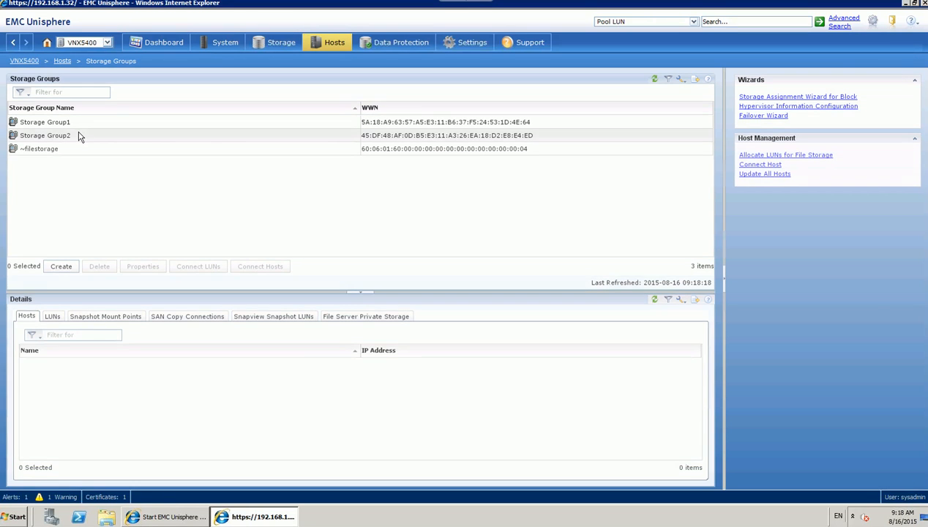
{"action": "left_click", "coordinate": [65, 138]}
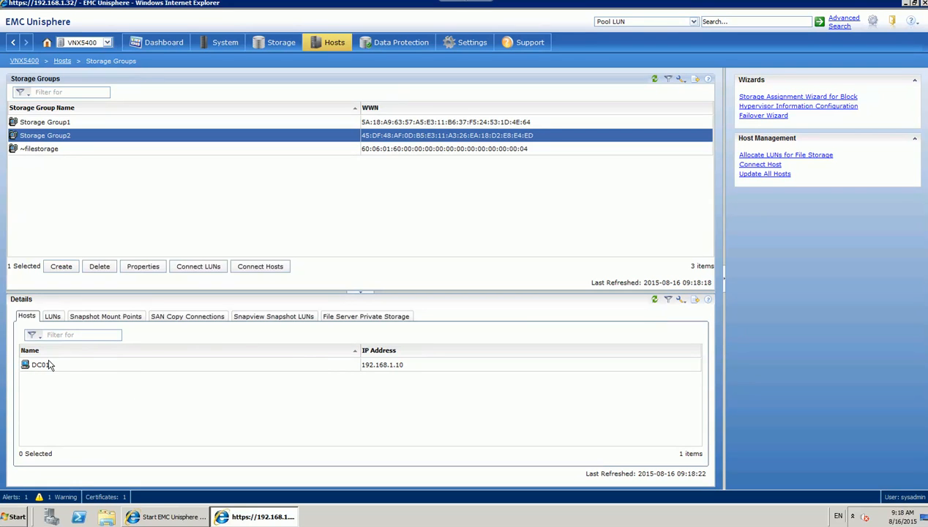
{"action": "left_click", "coordinate": [54, 315]}
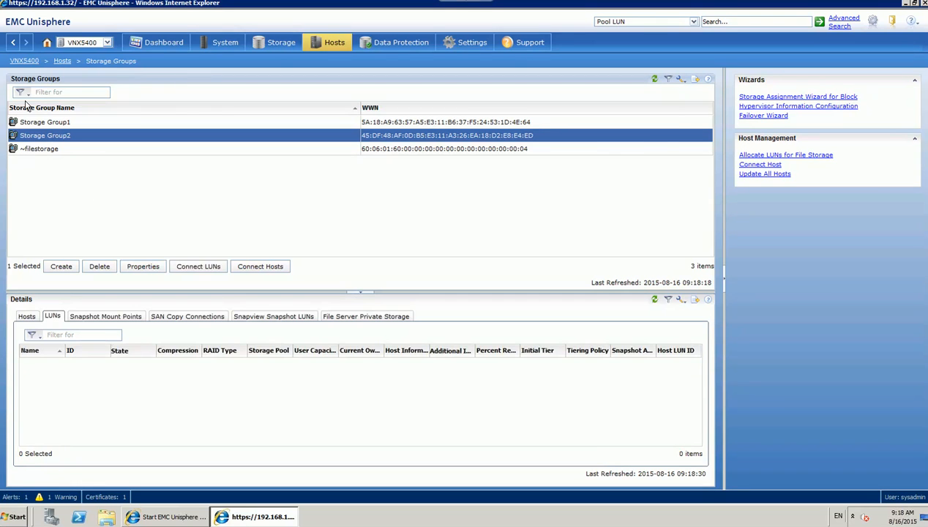
Review ~filestorage's host vlabcs01 and its LUNs, of which there are none.
{"action": "left_click", "coordinate": [38, 150]}
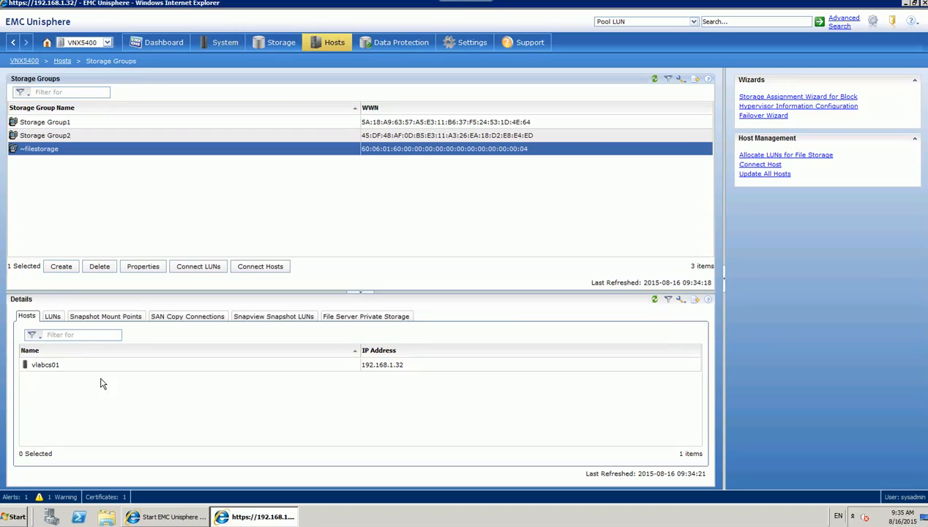
{"action": "left_click", "coordinate": [77, 368]}
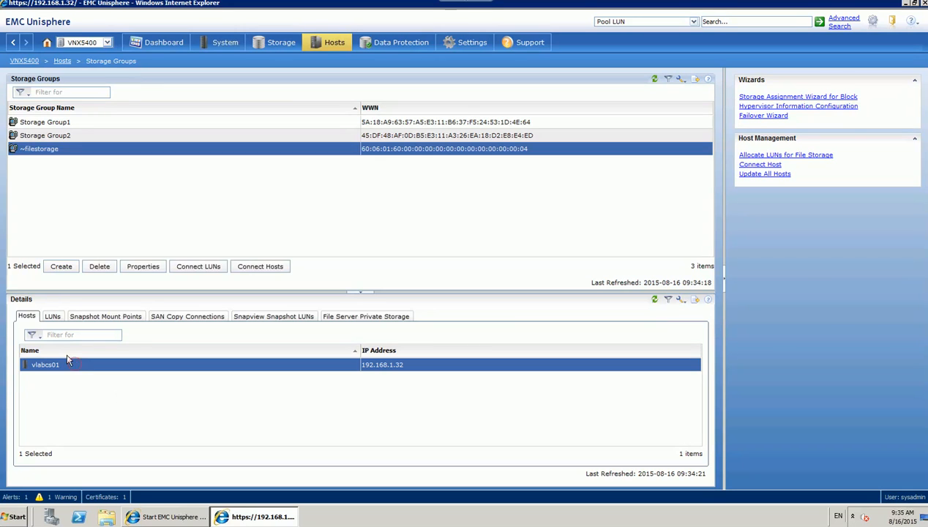
{"action": "left_click", "coordinate": [55, 316]}
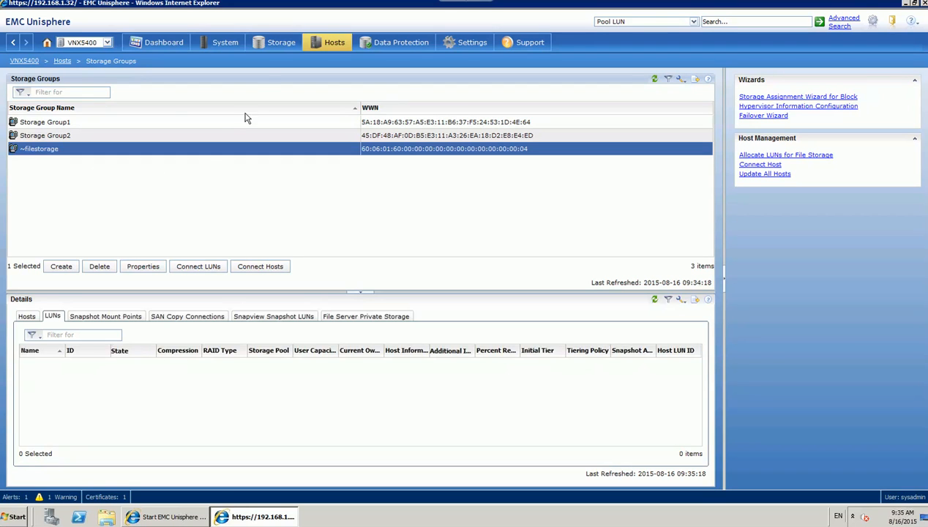
{"action": "mouse_move", "coordinate": [287, 40]}
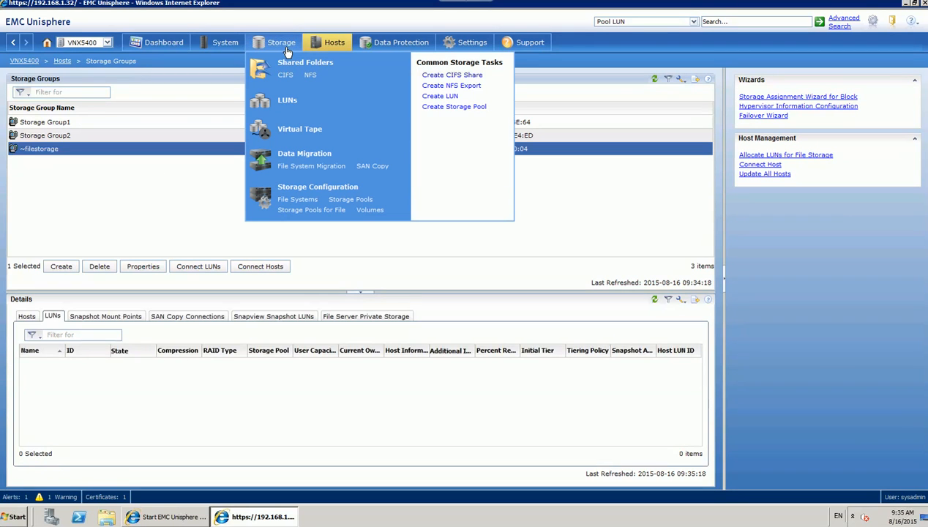
Create RAID5 pool 'NAS Storage Pool' from 10 SAS disks with scheduled auto-tiering off.
{"action": "left_click", "coordinate": [349, 206]}
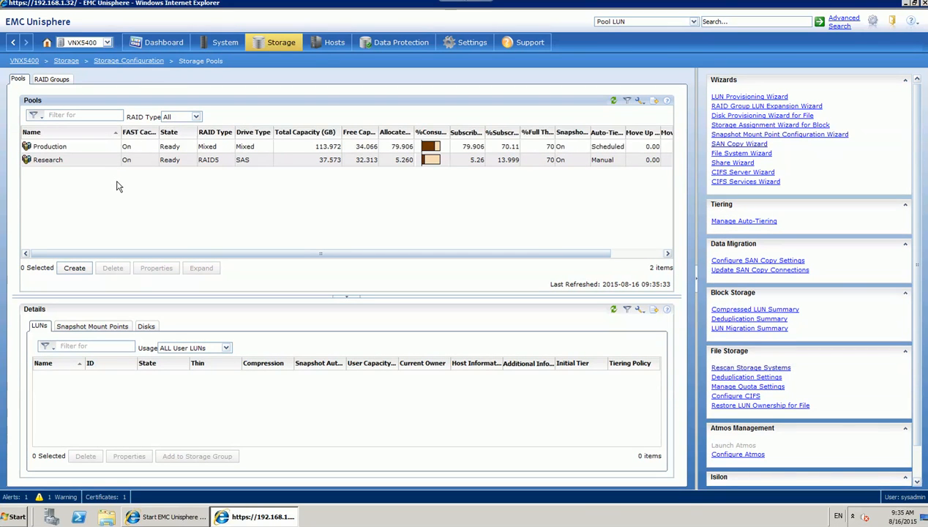
{"action": "left_click", "coordinate": [82, 268]}
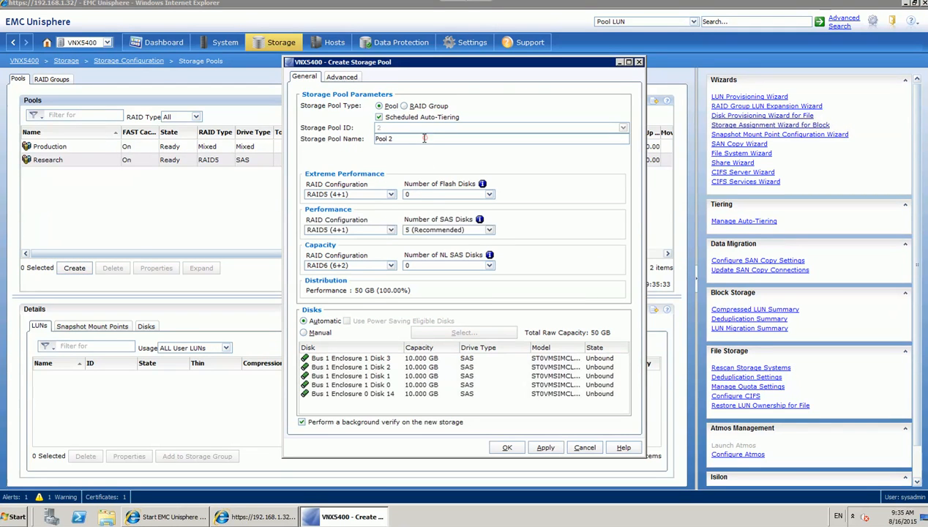
{"action": "left_click_drag", "start_coordinate": [423, 139], "coordinate": [317, 142]}
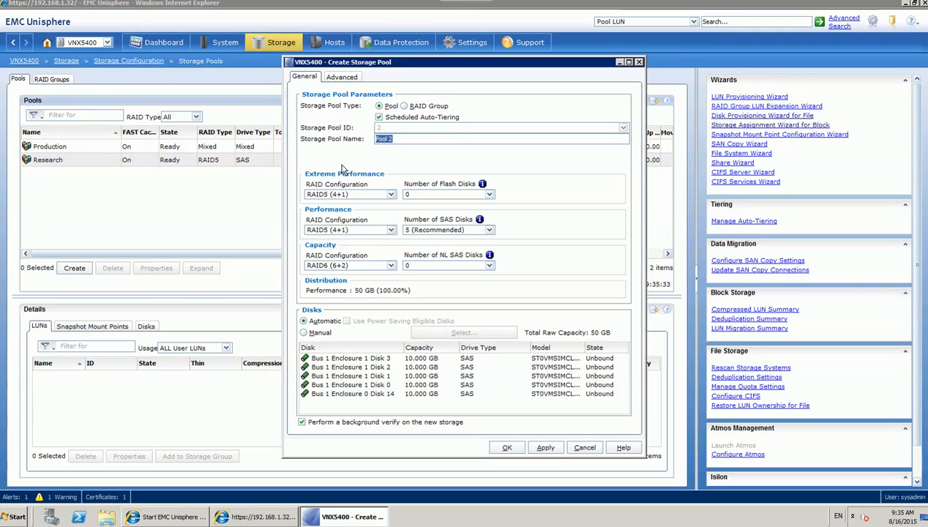
{"action": "type", "text": "NAS Storage"}
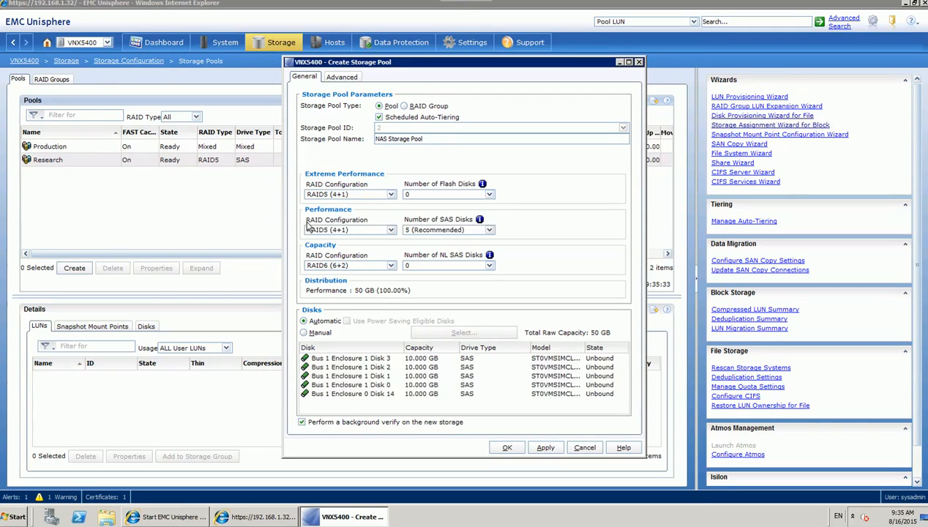
{"action": "left_click", "coordinate": [434, 230]}
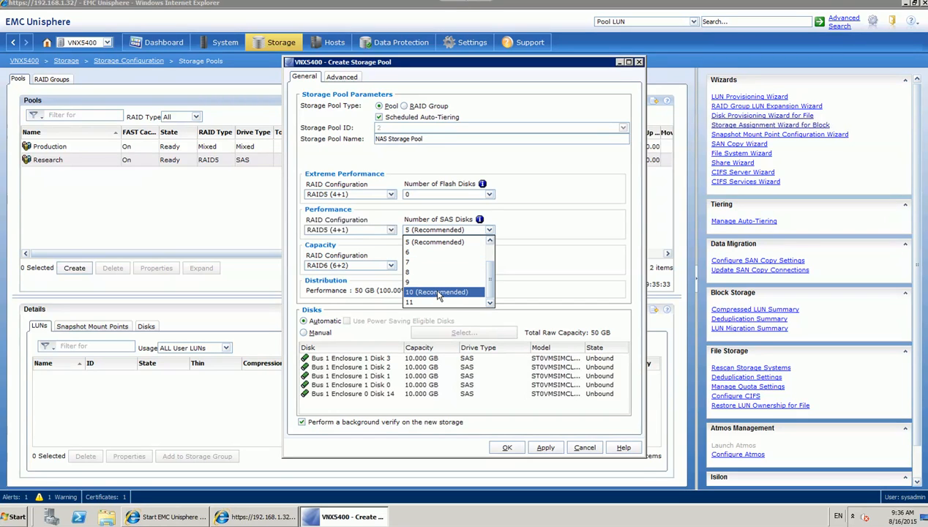
{"action": "left_click", "coordinate": [439, 292]}
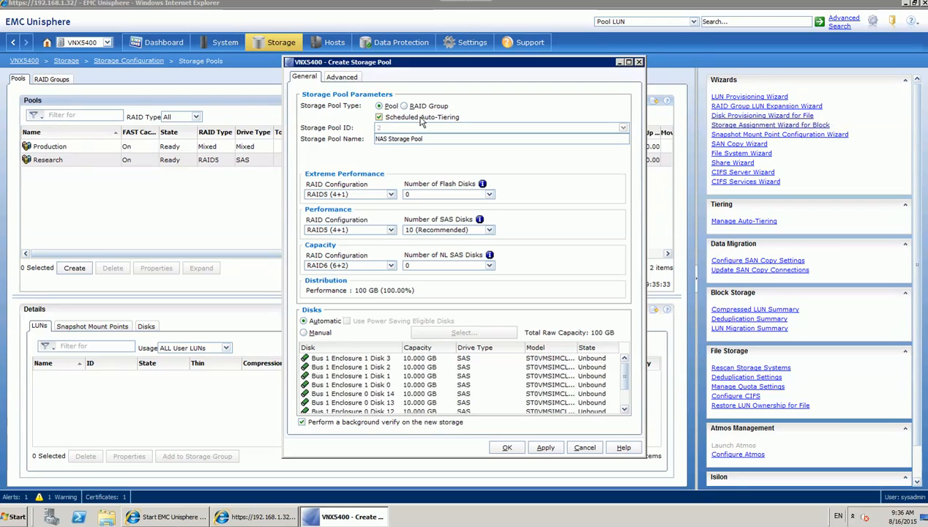
{"action": "left_click", "coordinate": [421, 119]}
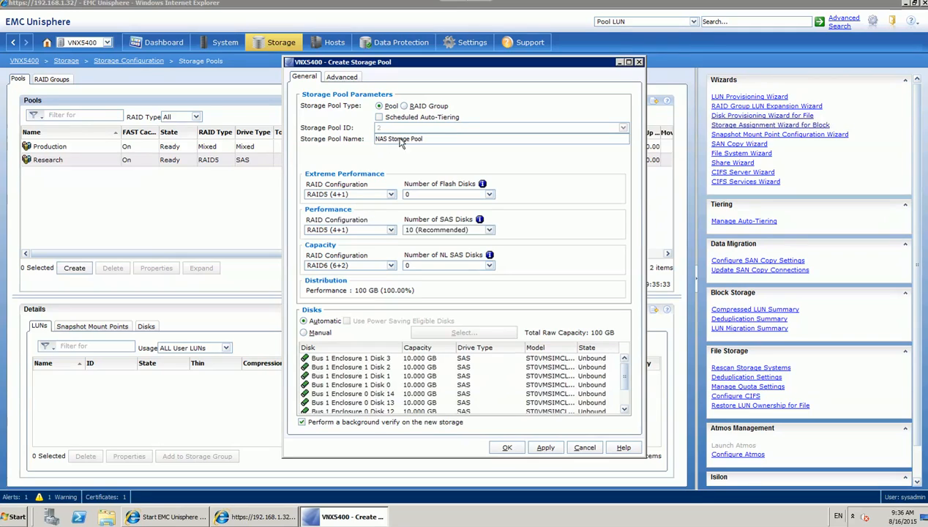
{"action": "left_click", "coordinate": [508, 448]}
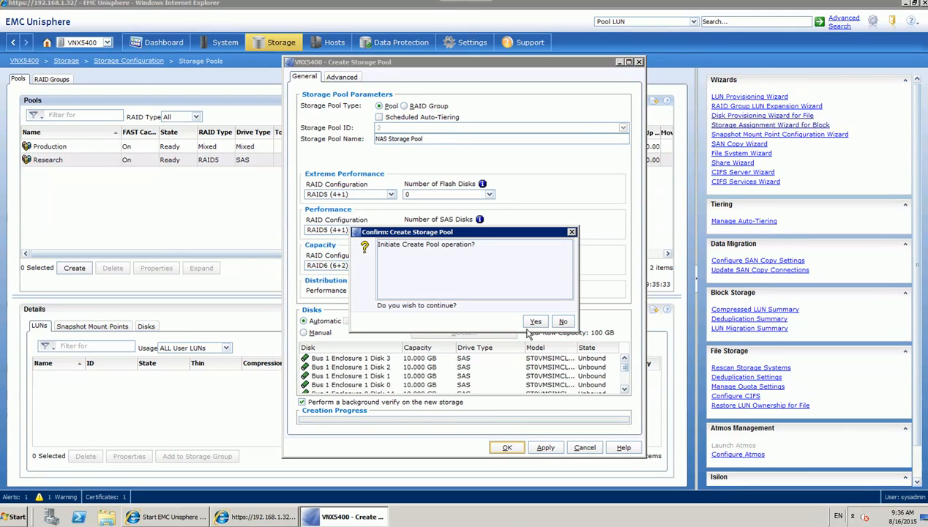
{"action": "left_click", "coordinate": [537, 322]}
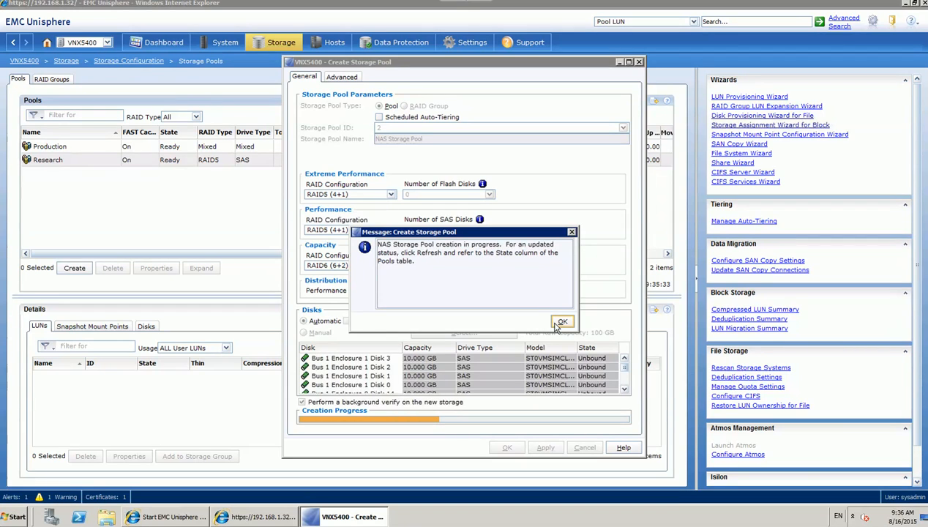
{"action": "left_click", "coordinate": [560, 322]}
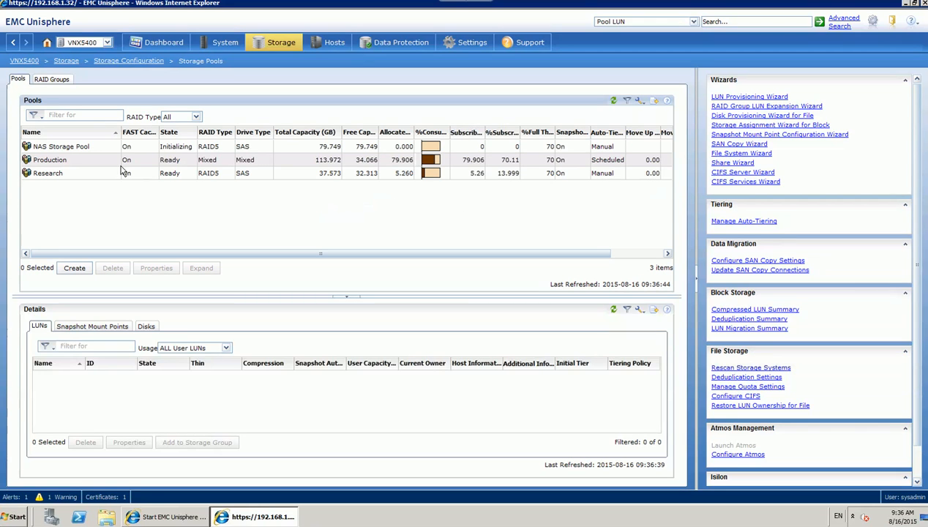
Select NAS Storage Pool, then the Production pool to list its Demo and Test LUNs.
{"action": "left_click", "coordinate": [83, 148]}
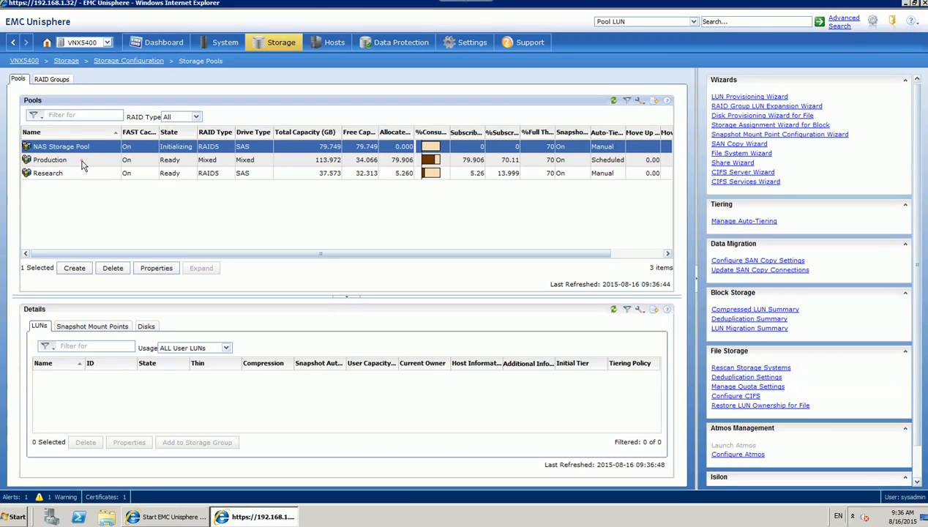
{"action": "left_click", "coordinate": [219, 163]}
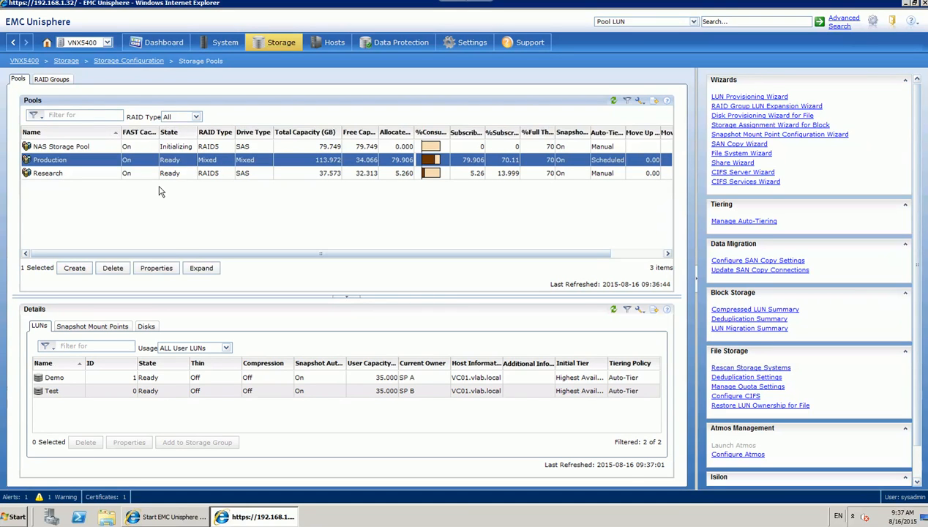
Review the Production pool's properties and Capacity tier, then show NAS Storage Pool's empty LUN list.
{"action": "left_click", "coordinate": [156, 268]}
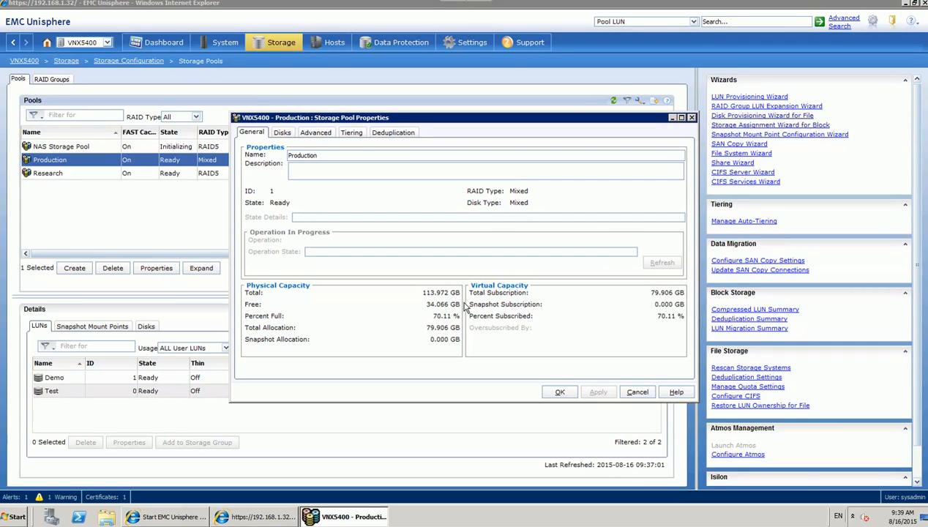
{"action": "left_click", "coordinate": [354, 133]}
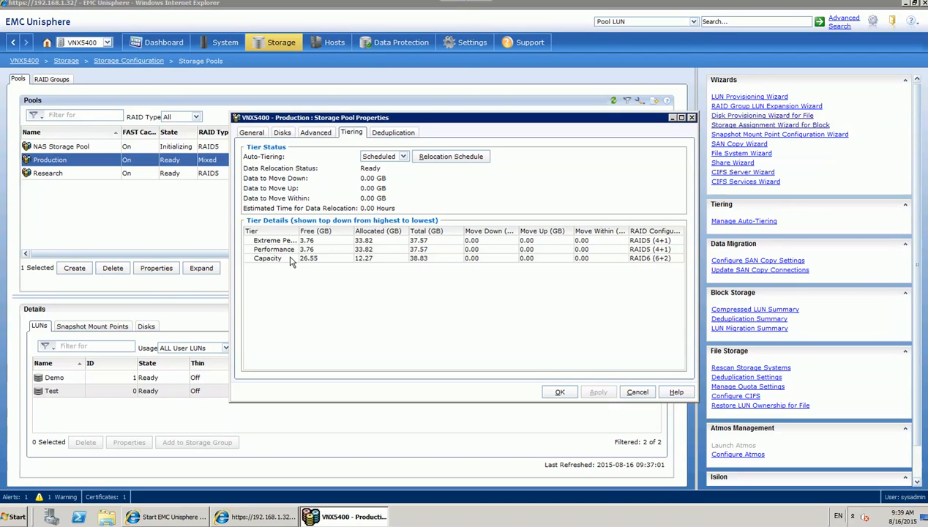
{"action": "left_click", "coordinate": [649, 259]}
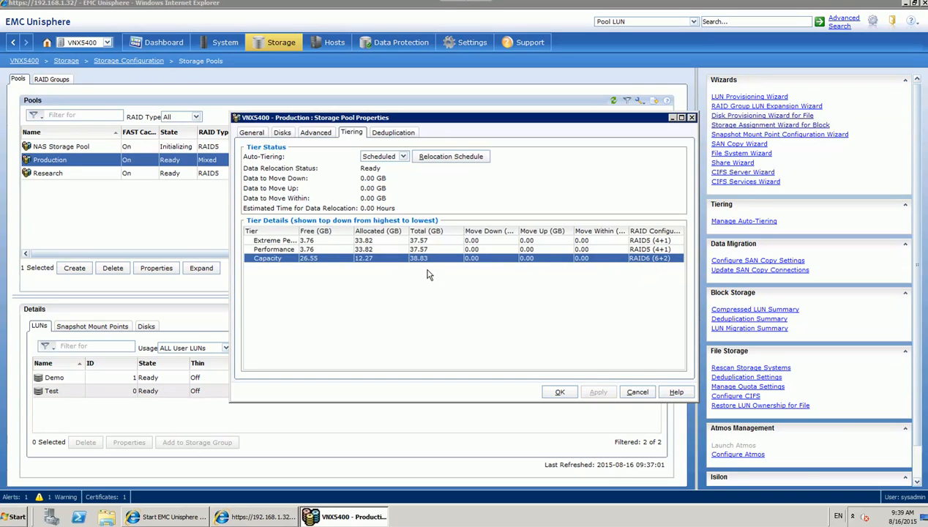
{"action": "left_click", "coordinate": [251, 132]}
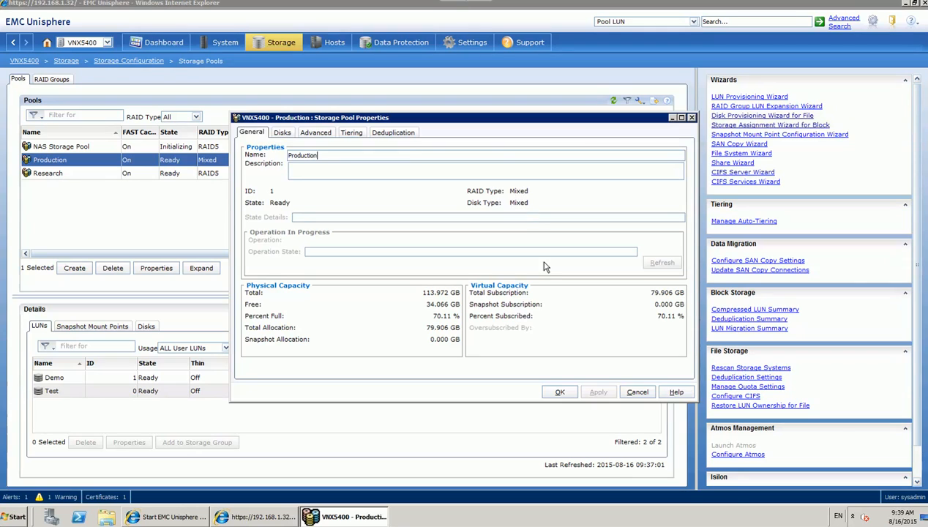
{"action": "left_click", "coordinate": [636, 393]}
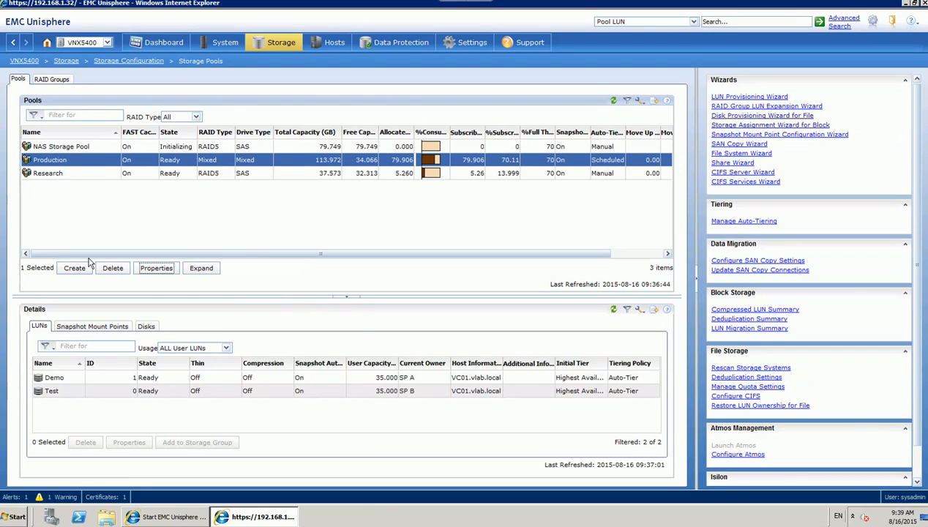
{"action": "left_click", "coordinate": [81, 147]}
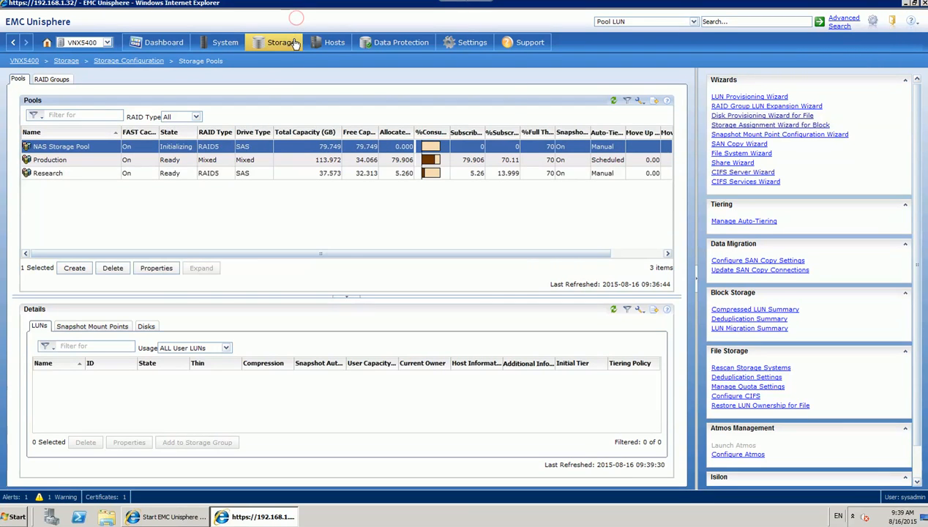
Go to Storage > LUNs to list the existing Demo and Test LUNs.
{"action": "mouse_move", "coordinate": [295, 44]}
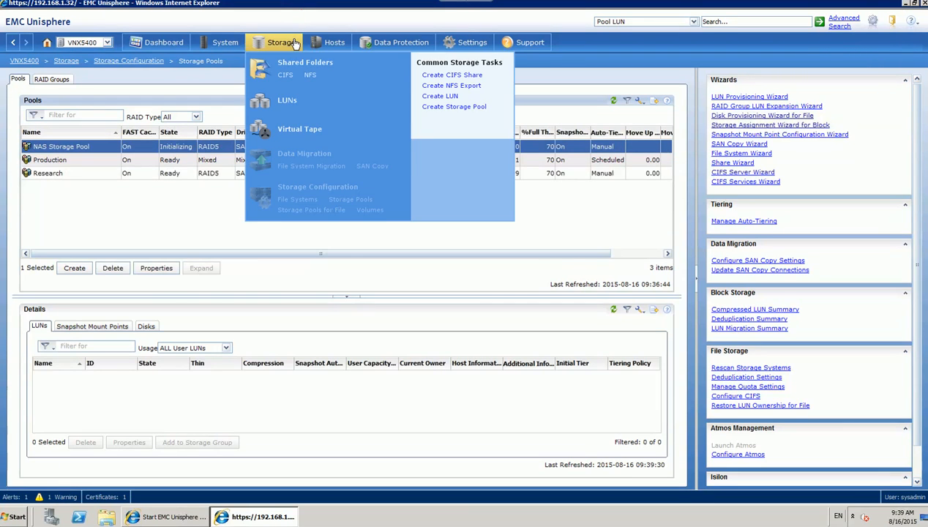
{"action": "left_click", "coordinate": [287, 101]}
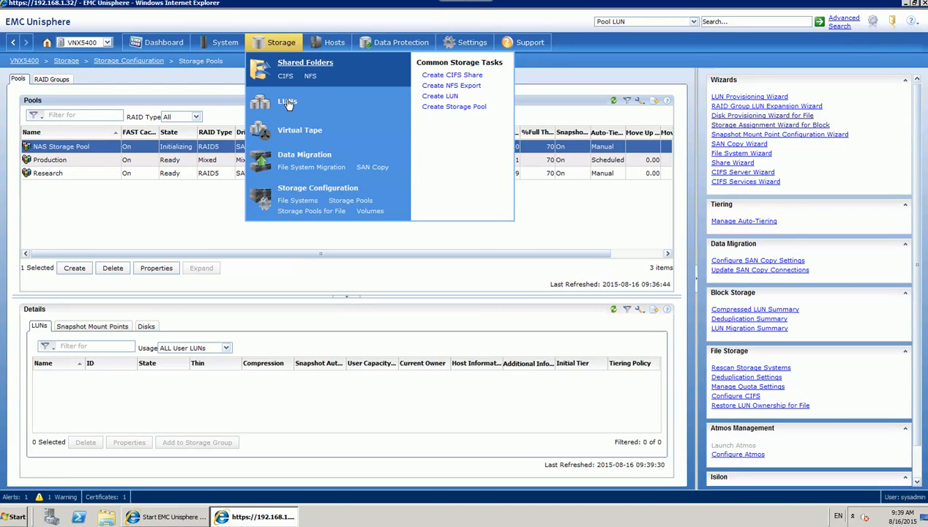
{"action": "left_click", "coordinate": [288, 102]}
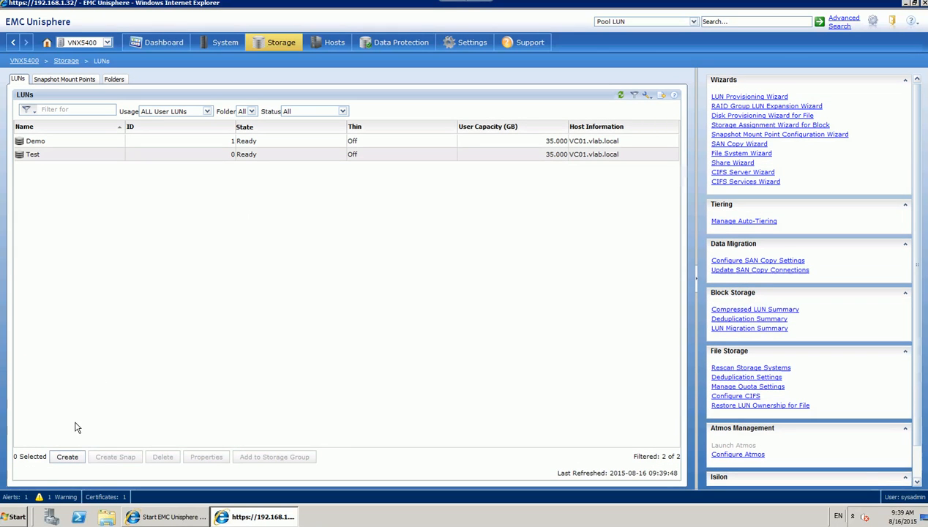
Set up three new RAID5 LUNs of 20 GB user capacity each.
{"action": "left_click", "coordinate": [67, 457]}
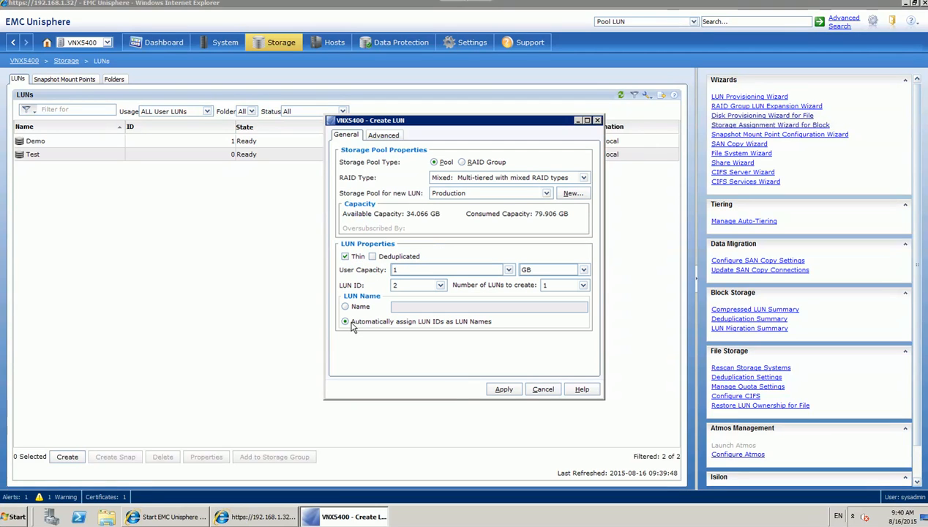
{"action": "left_click", "coordinate": [463, 177]}
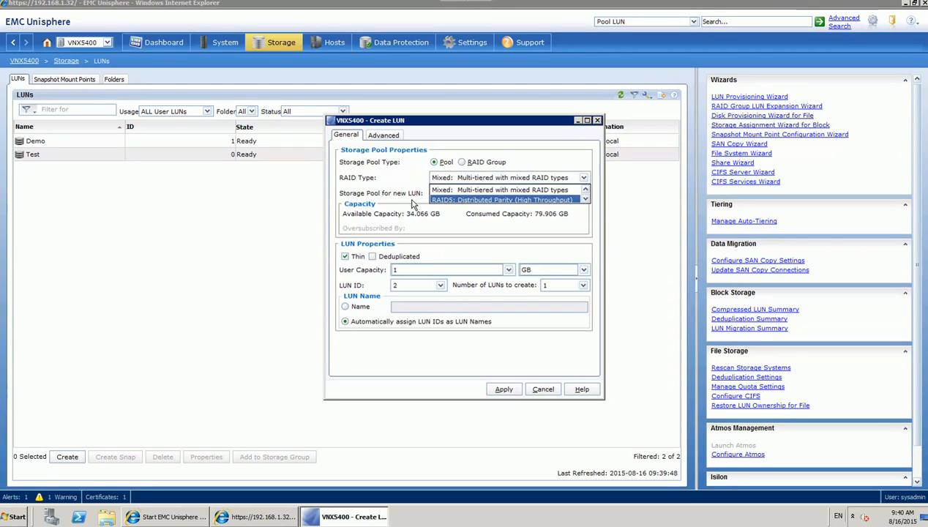
{"action": "left_click", "coordinate": [438, 200]}
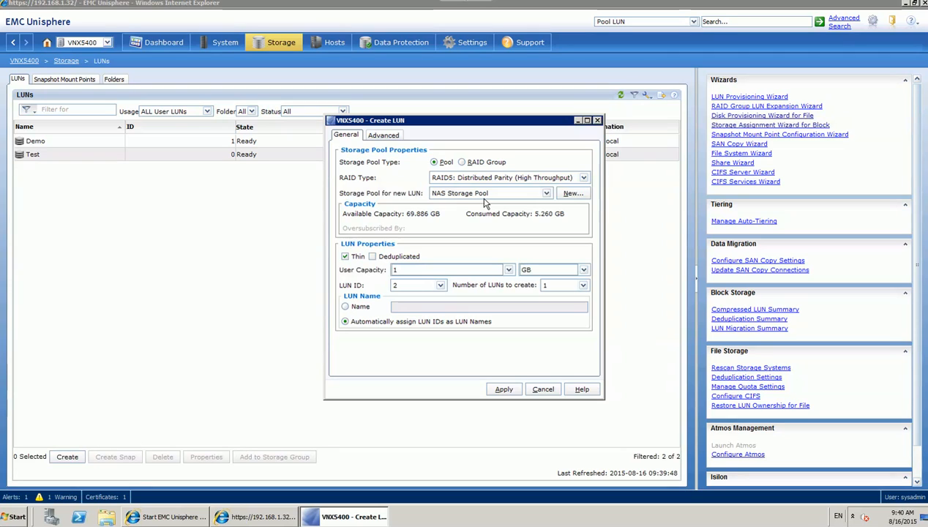
{"action": "double_click", "coordinate": [405, 271]}
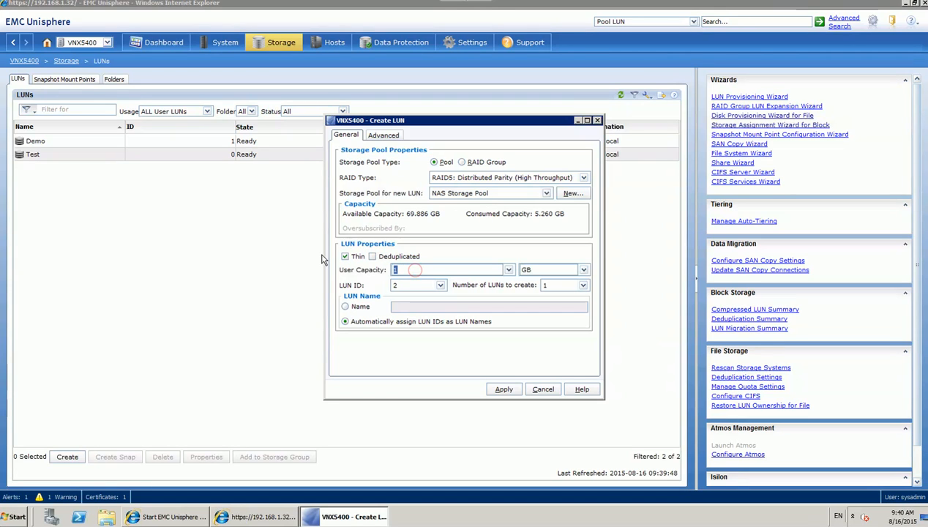
{"action": "type", "text": "20"}
{"action": "left_click", "coordinate": [582, 285]}
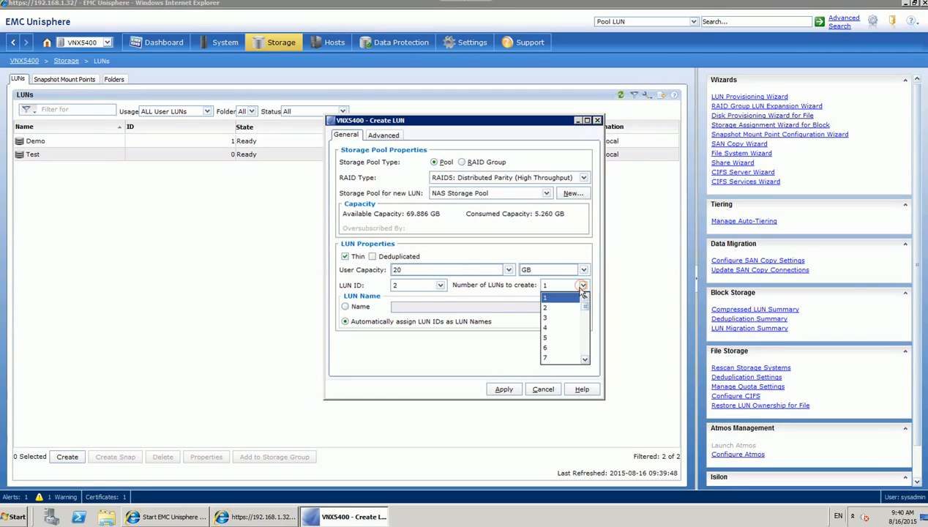
{"action": "left_click", "coordinate": [554, 317]}
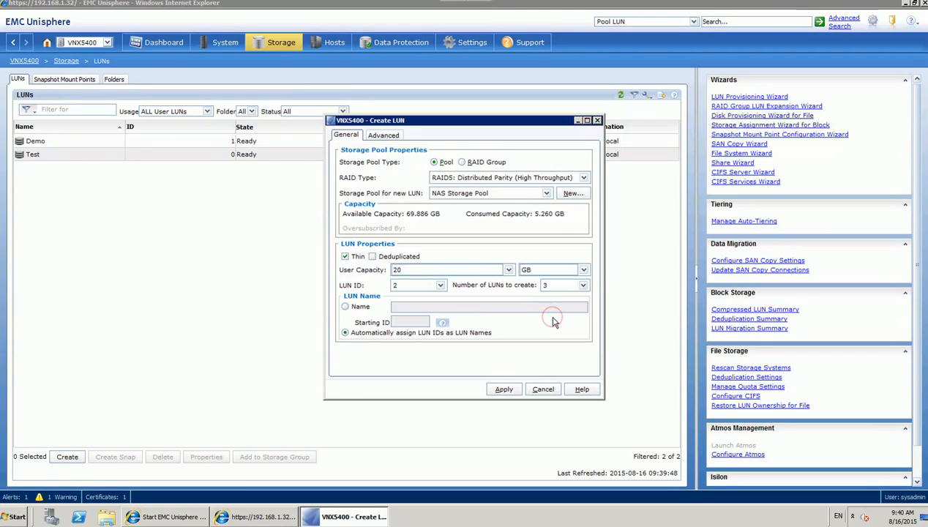
Name them NAS_LUN starting at ID 1, make them thick, and create them.
{"action": "left_click", "coordinate": [345, 306]}
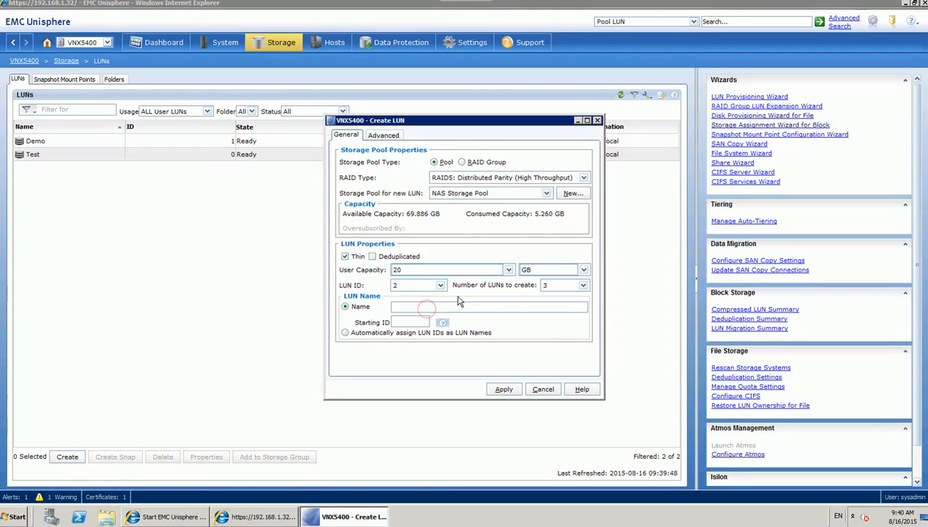
{"action": "type", "text": "NAS_"}
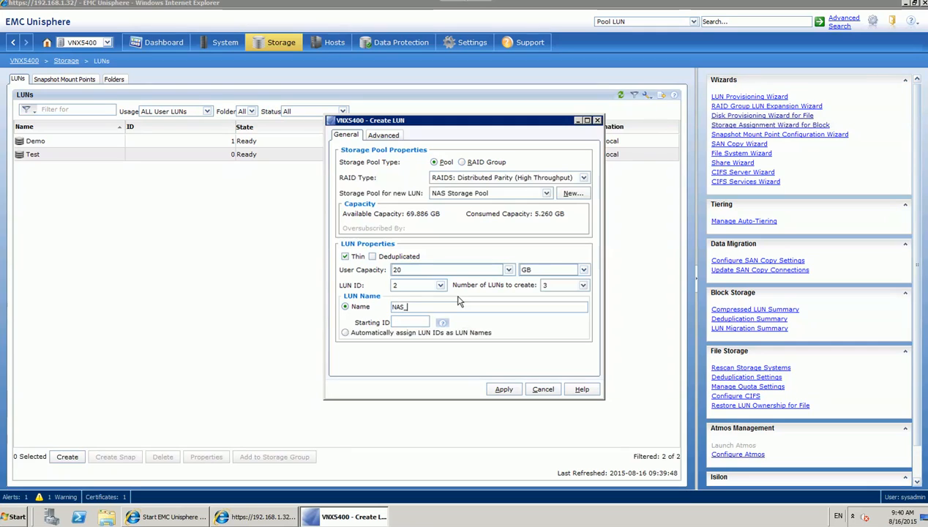
{"action": "type", "text": "LUN"}
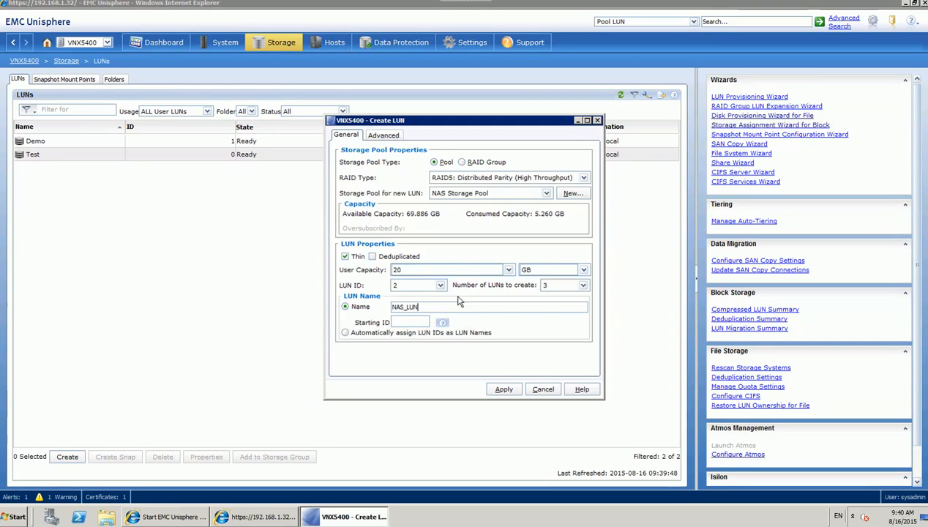
{"action": "left_click", "coordinate": [424, 322]}
{"action": "type", "text": "1"}
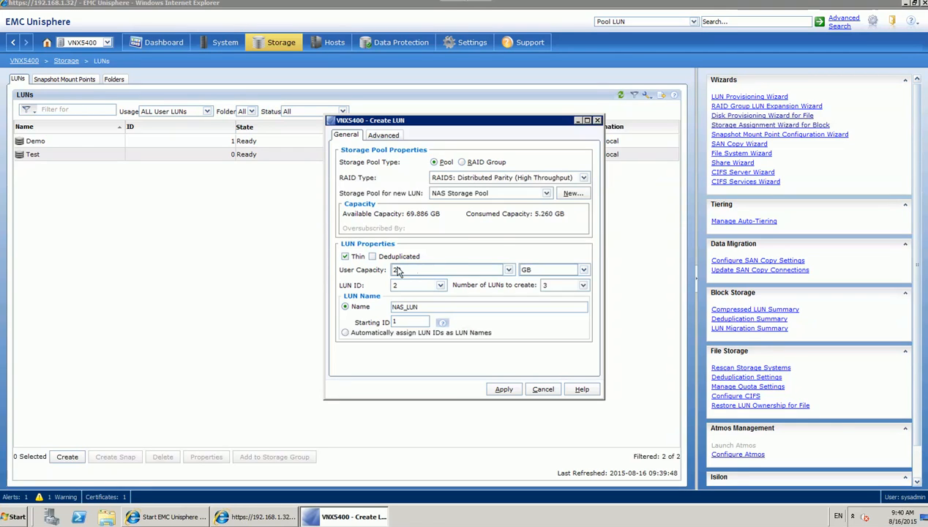
{"action": "left_click", "coordinate": [345, 257]}
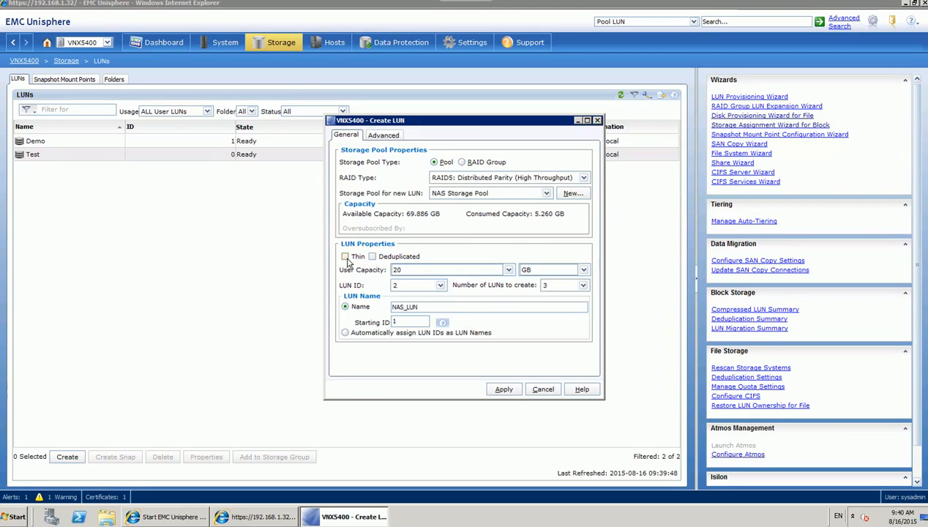
{"action": "left_click", "coordinate": [509, 391]}
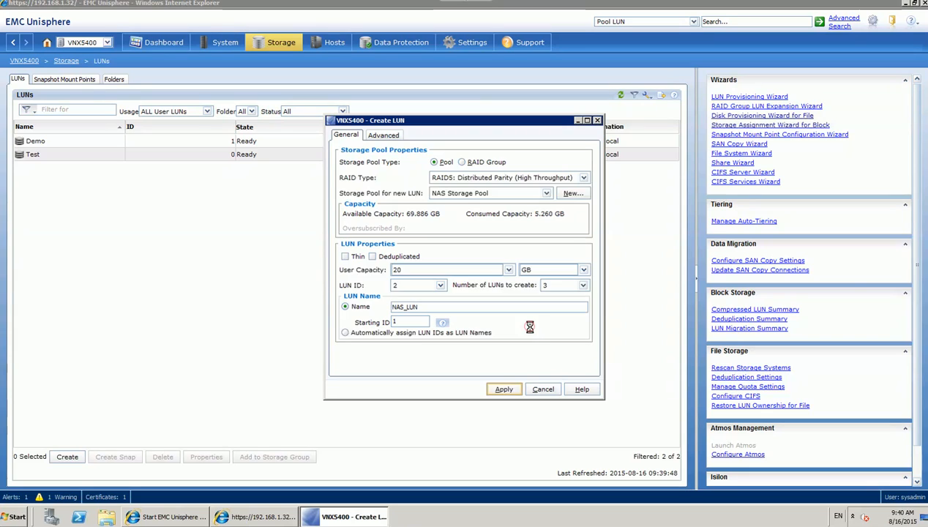
{"action": "left_click", "coordinate": [534, 323]}
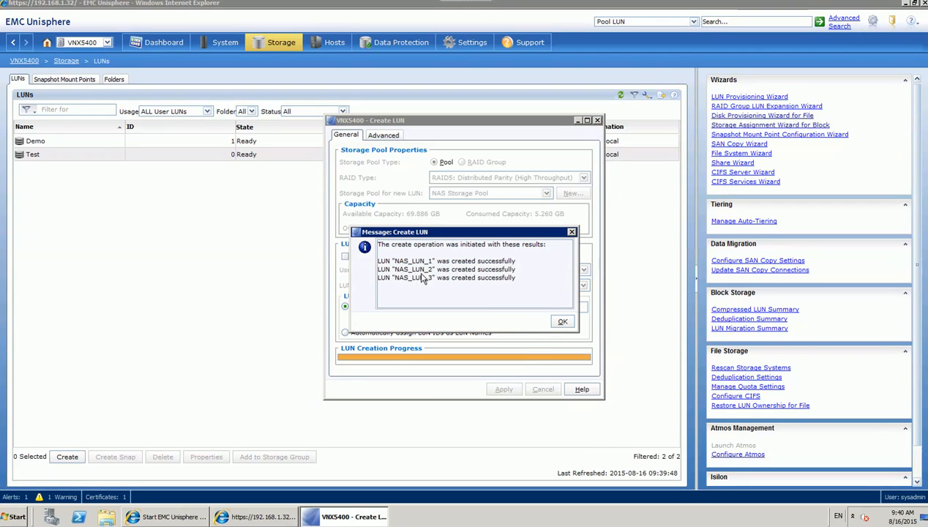
{"action": "left_click", "coordinate": [562, 322]}
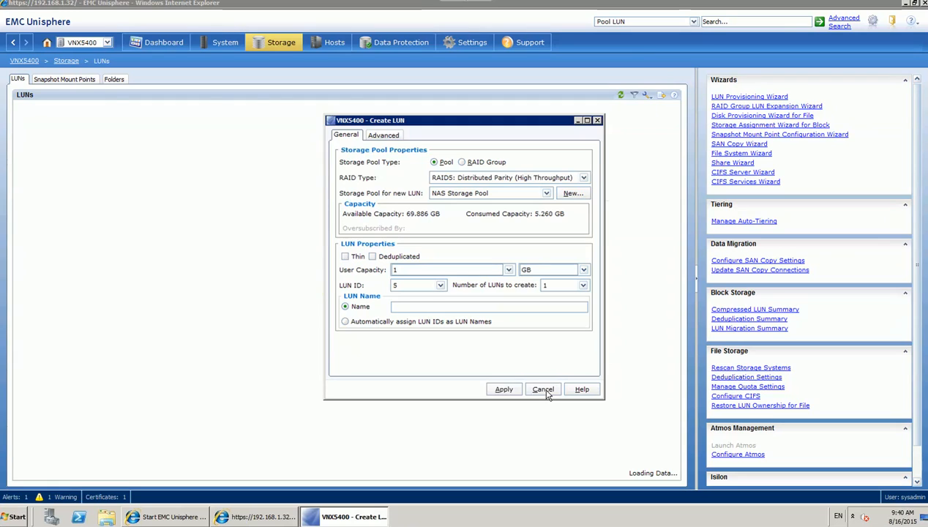
Close Create LUN and select NAS_LUN_1 through NAS_LUN_3 in the LUN list.
{"action": "left_click", "coordinate": [544, 390]}
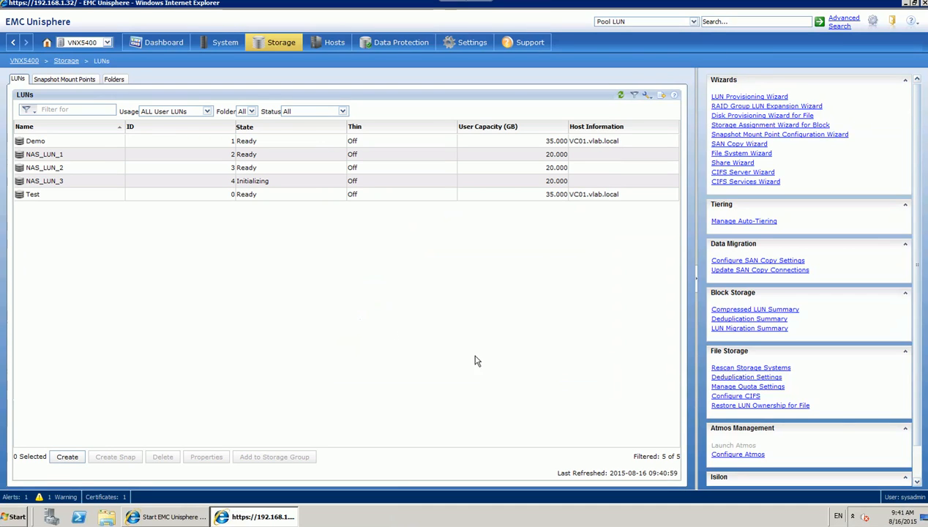
{"action": "left_click", "coordinate": [86, 180]}
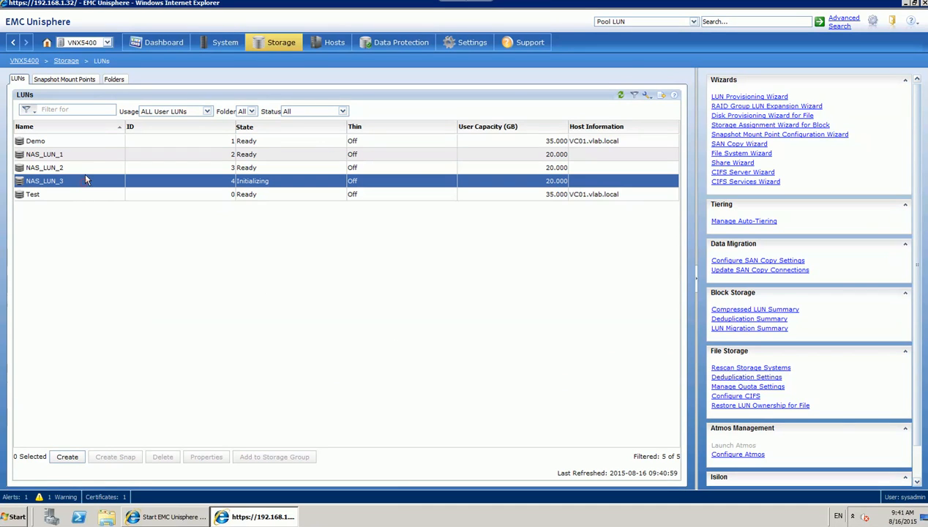
{"action": "left_click", "coordinate": [94, 156], "text": "shift"}
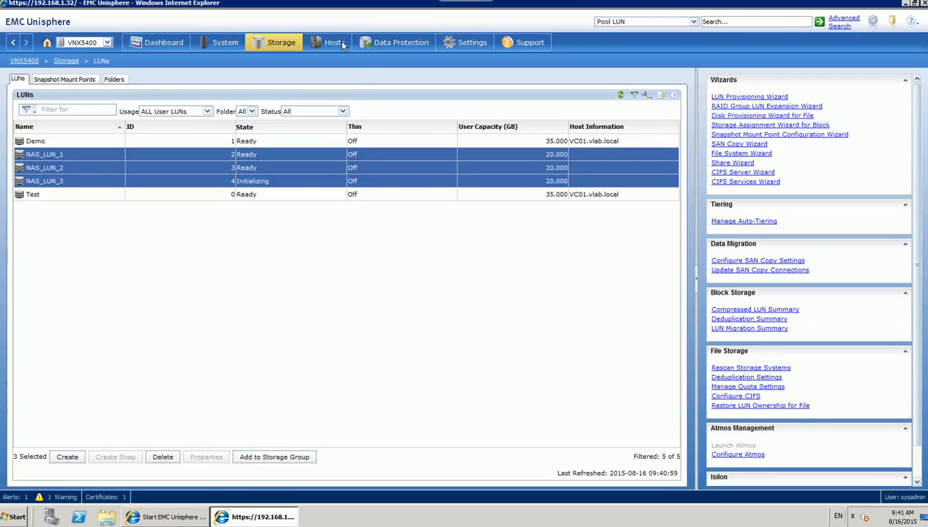
Return to Hosts > Storage Groups and view ~filestorage's LUNs tab, still empty.
{"action": "mouse_move", "coordinate": [340, 44]}
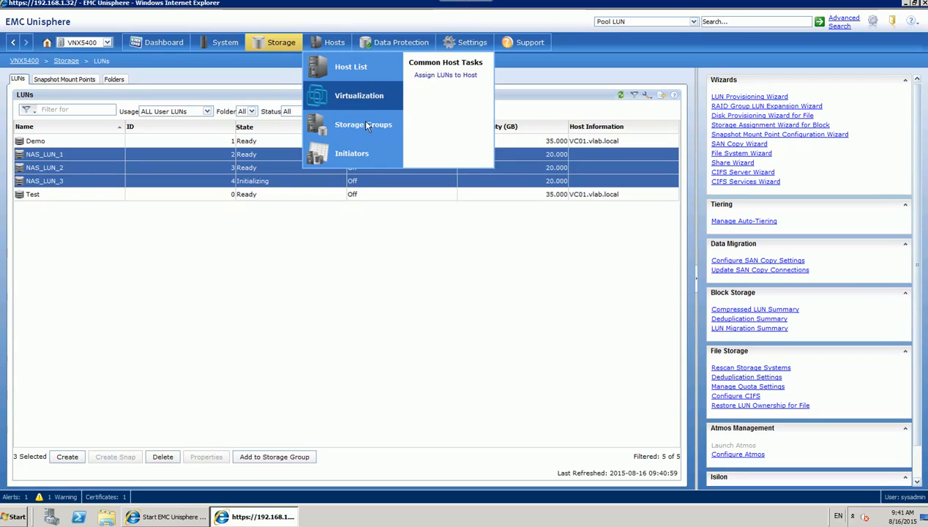
{"action": "left_click", "coordinate": [364, 123]}
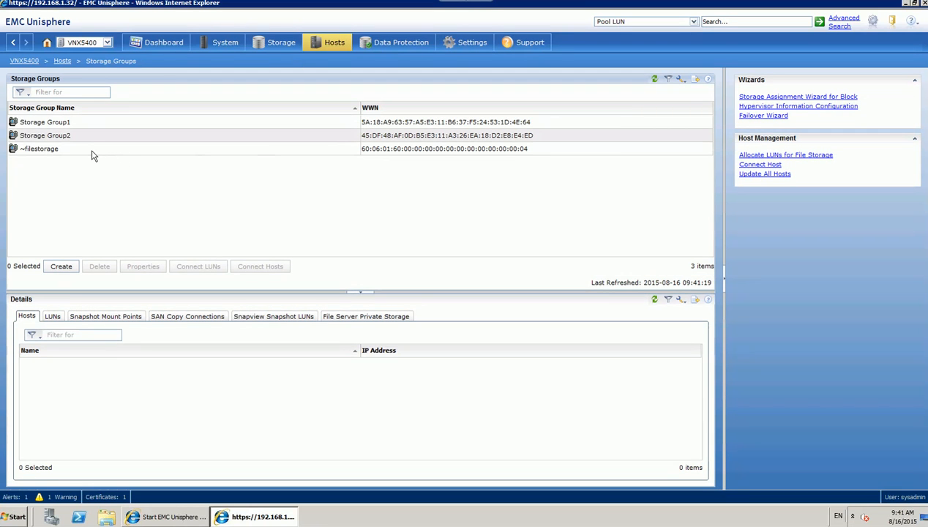
{"action": "left_click", "coordinate": [90, 152]}
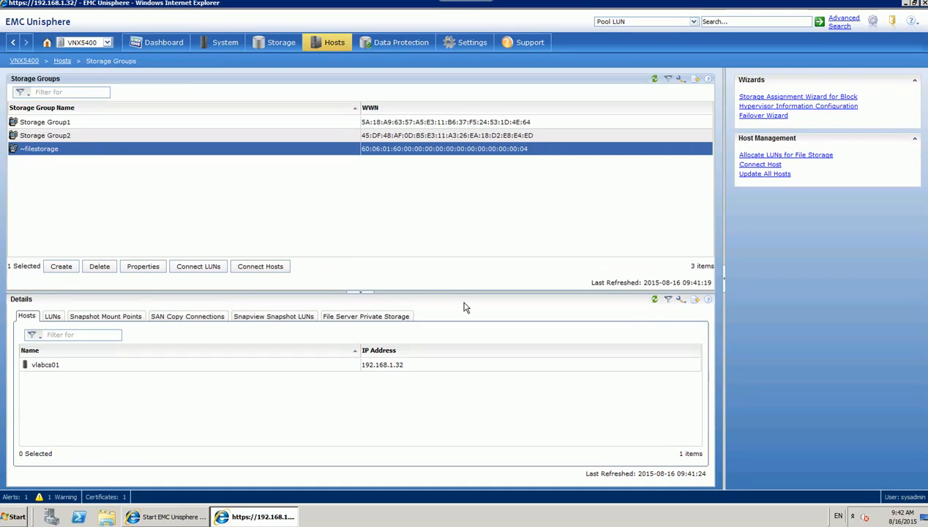
{"action": "left_click", "coordinate": [52, 319]}
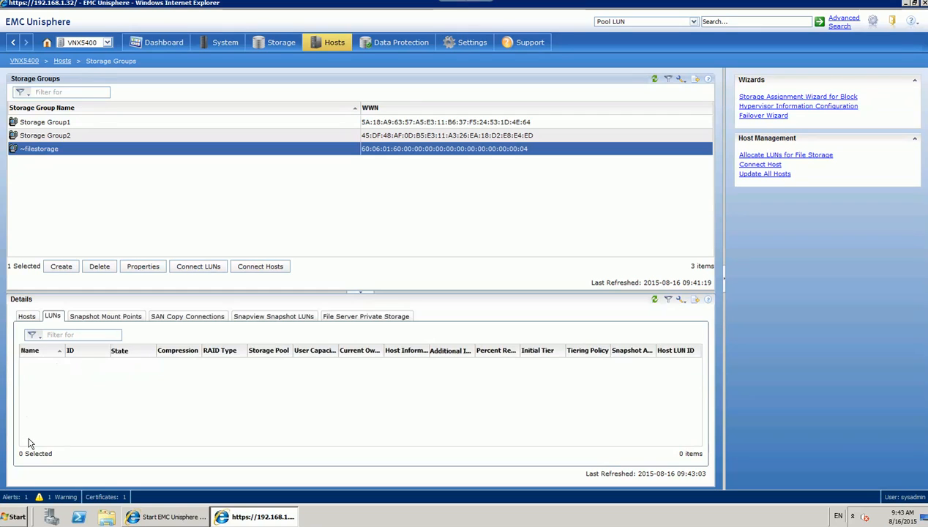
Open the ~filestorage storage group's LUN properties, enlarge the dialog, and expand SP A and SP B.
{"action": "left_click", "coordinate": [211, 267]}
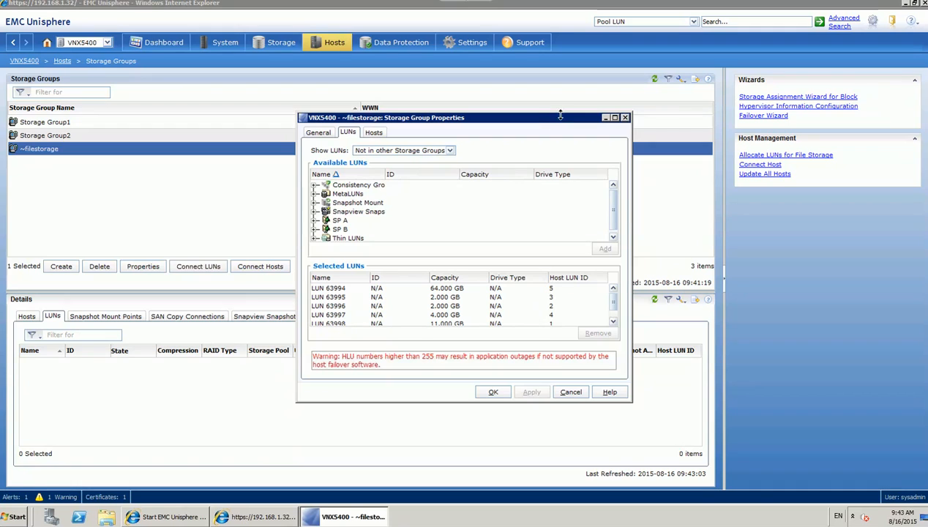
{"action": "left_click_drag", "start_coordinate": [570, 122], "coordinate": [529, 82]}
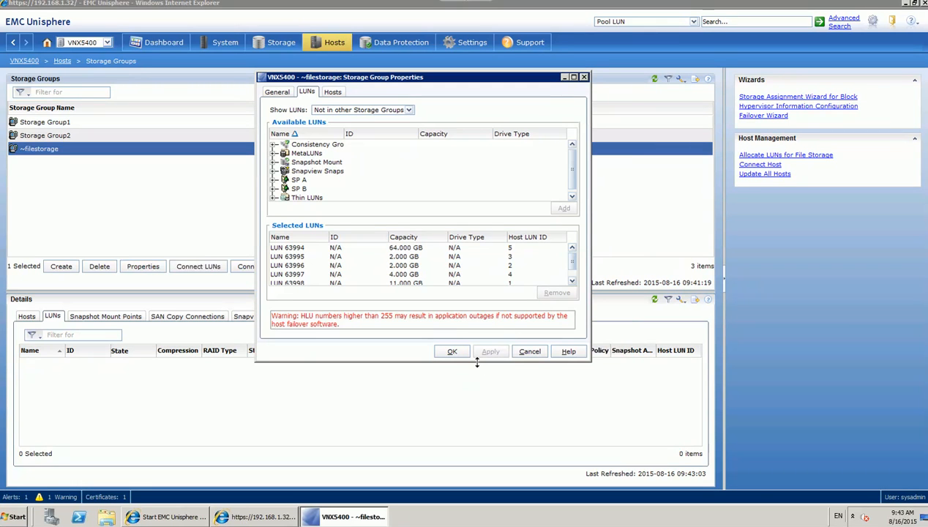
{"action": "left_click_drag", "start_coordinate": [476, 361], "coordinate": [487, 455]}
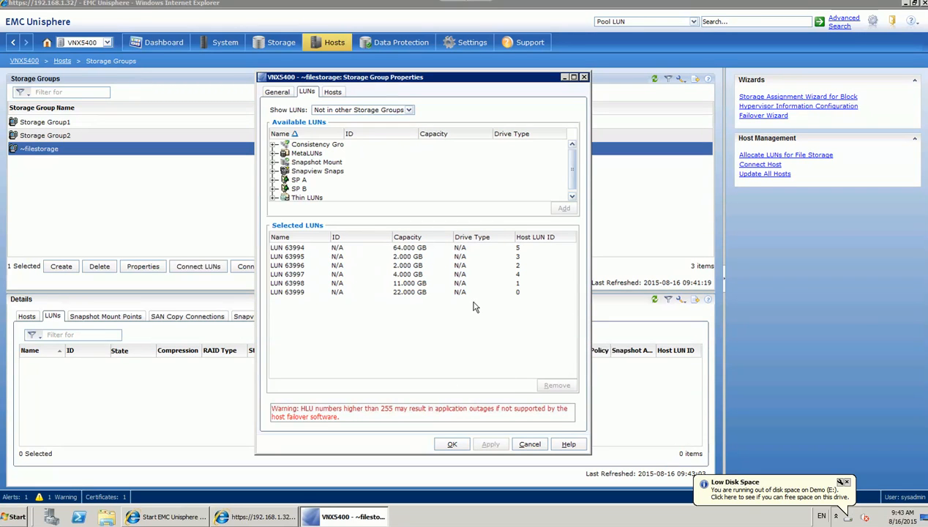
{"action": "left_click", "coordinate": [275, 180]}
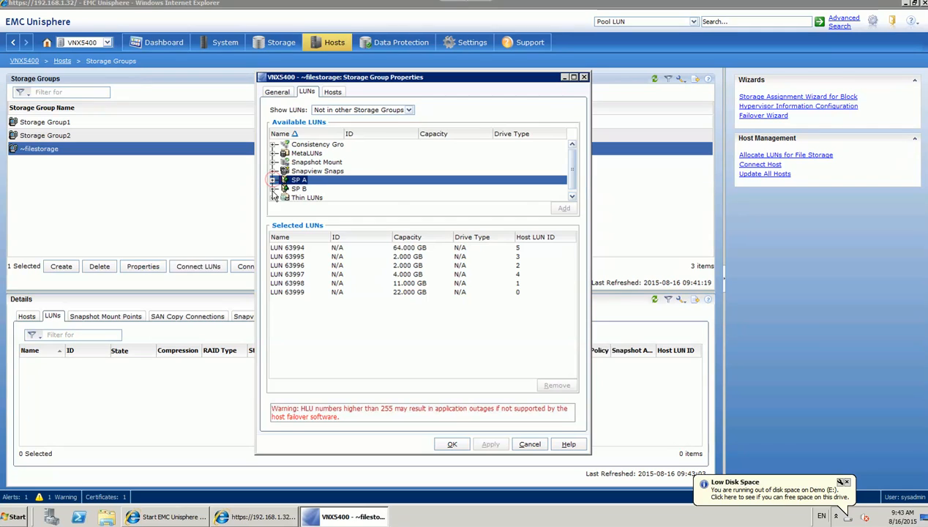
{"action": "left_click", "coordinate": [573, 198]}
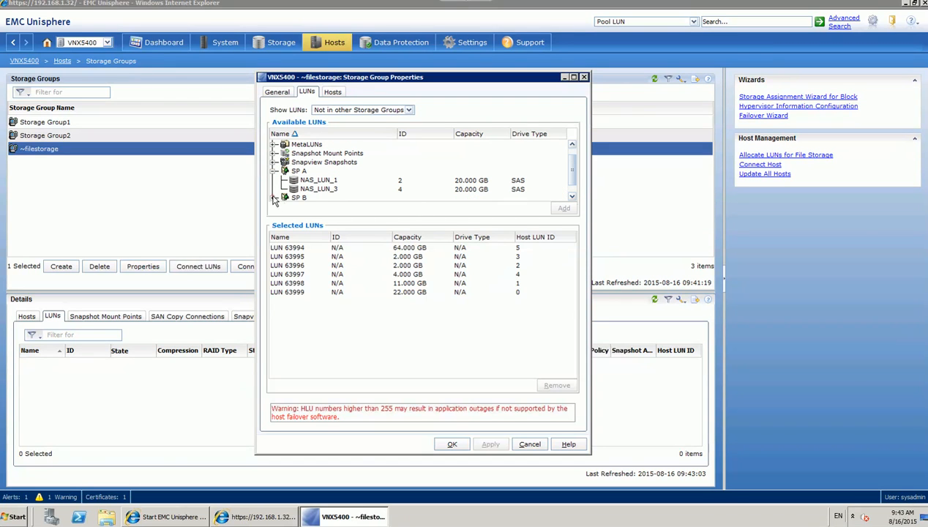
{"action": "left_click", "coordinate": [274, 198]}
{"action": "left_click_drag", "start_coordinate": [573, 177], "coordinate": [574, 191]}
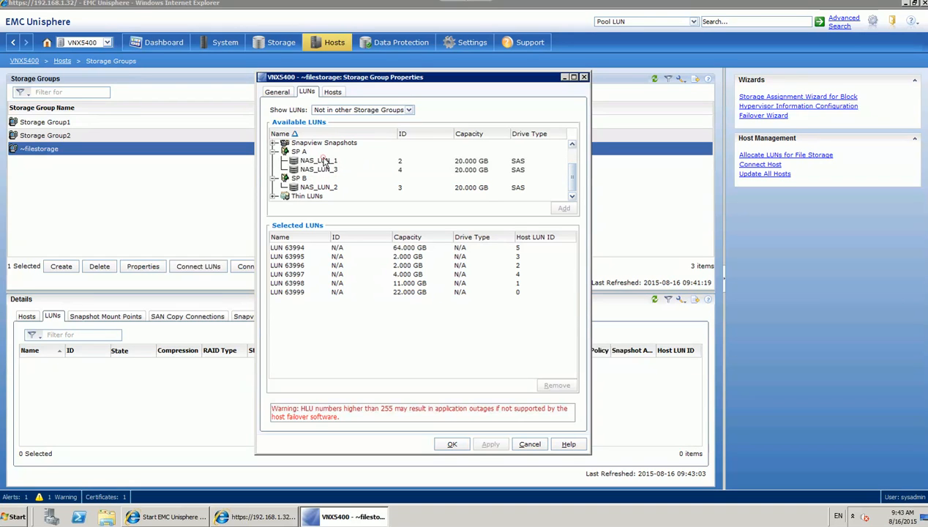
Add NAS_LUN_1, NAS_LUN_3 and NAS_LUN_2 to the group's selected LUNs.
{"action": "left_click", "coordinate": [324, 162]}
{"action": "left_click", "coordinate": [322, 170], "text": "ctrl"}
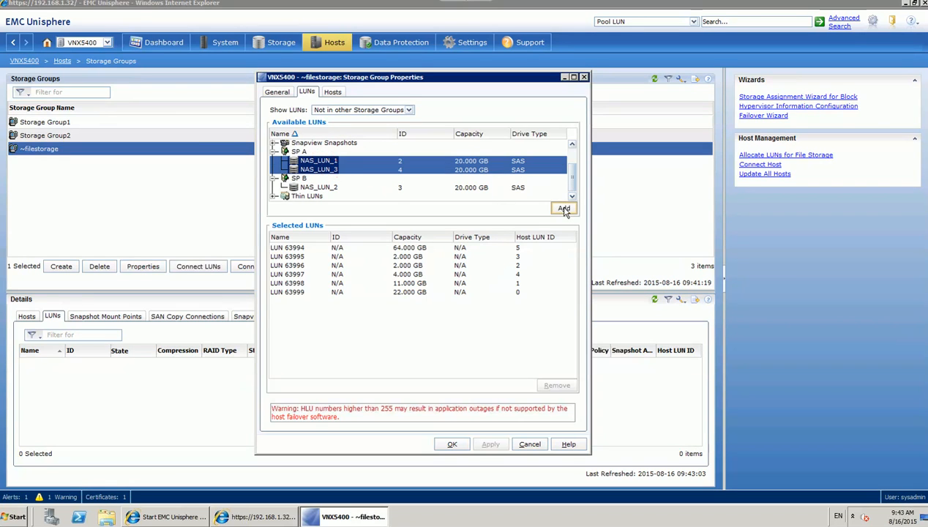
{"action": "left_click", "coordinate": [563, 209]}
{"action": "left_click", "coordinate": [320, 187]}
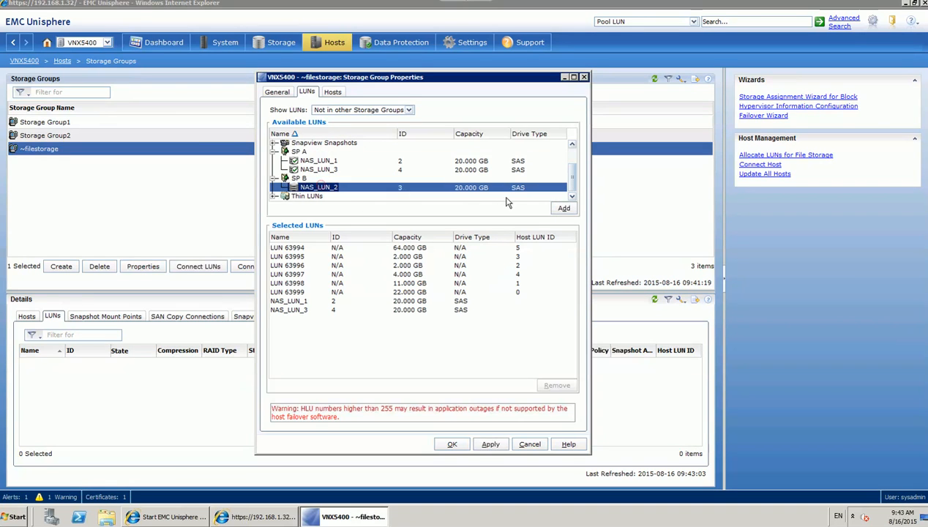
{"action": "left_click", "coordinate": [563, 209]}
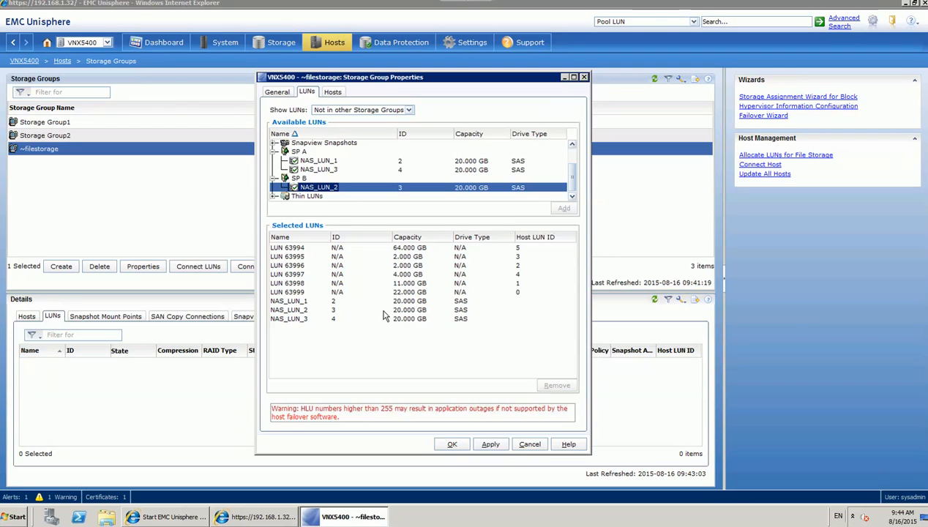
Give NAS_LUN_1, NAS_LUN_2 and NAS_LUN_3 Host LUN IDs 16, 17 and 18, then apply and confirm.
{"action": "left_click", "coordinate": [526, 292]}
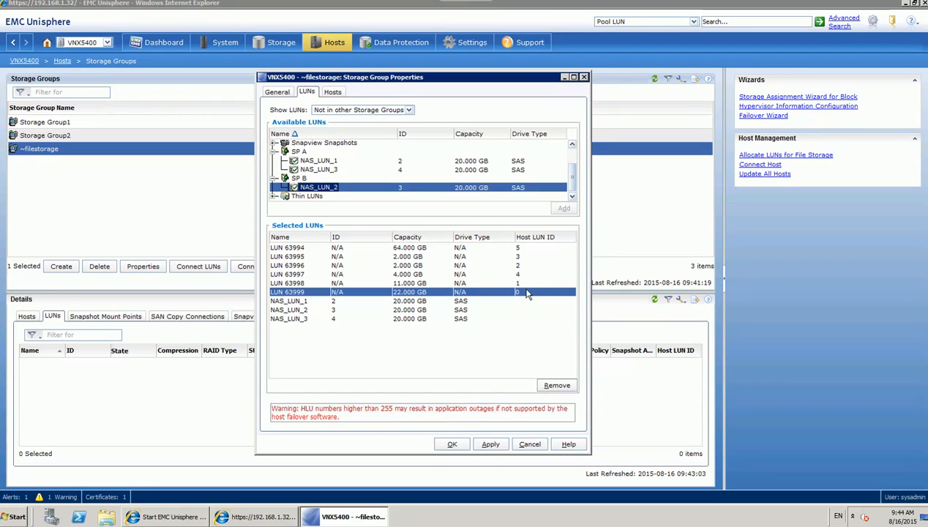
{"action": "left_click", "coordinate": [523, 301]}
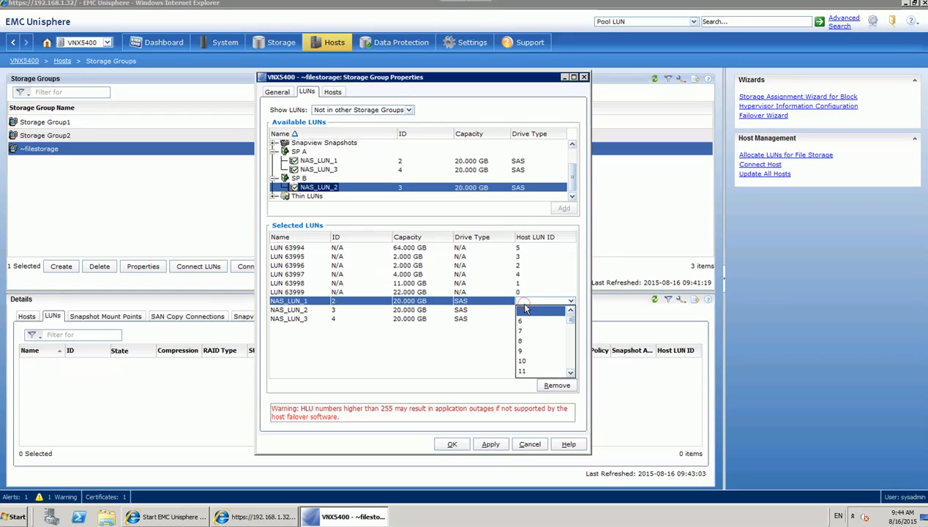
{"action": "scroll", "coordinate": [541, 363], "scroll_direction": "down", "scroll_amount": 1}
{"action": "left_click", "coordinate": [530, 361]}
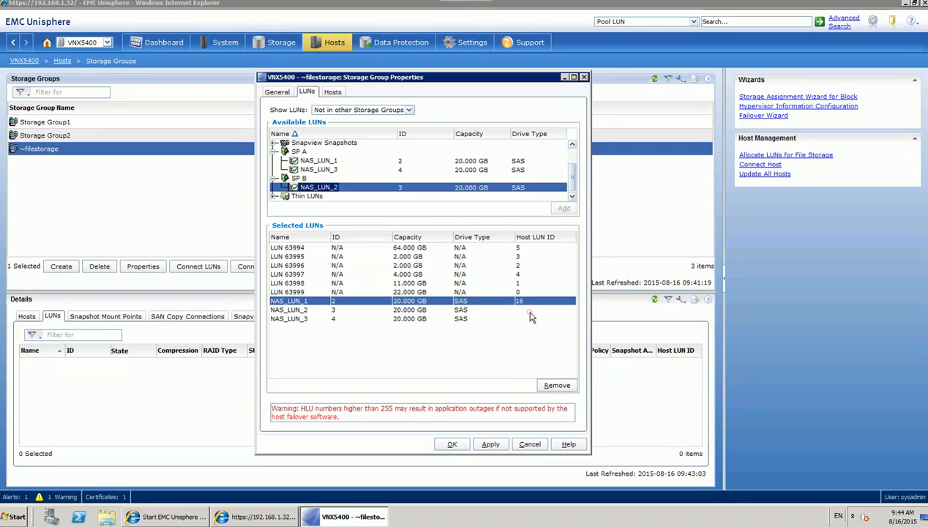
{"action": "left_click", "coordinate": [530, 311]}
{"action": "scroll", "coordinate": [535, 371], "scroll_direction": "down", "scroll_amount": 1}
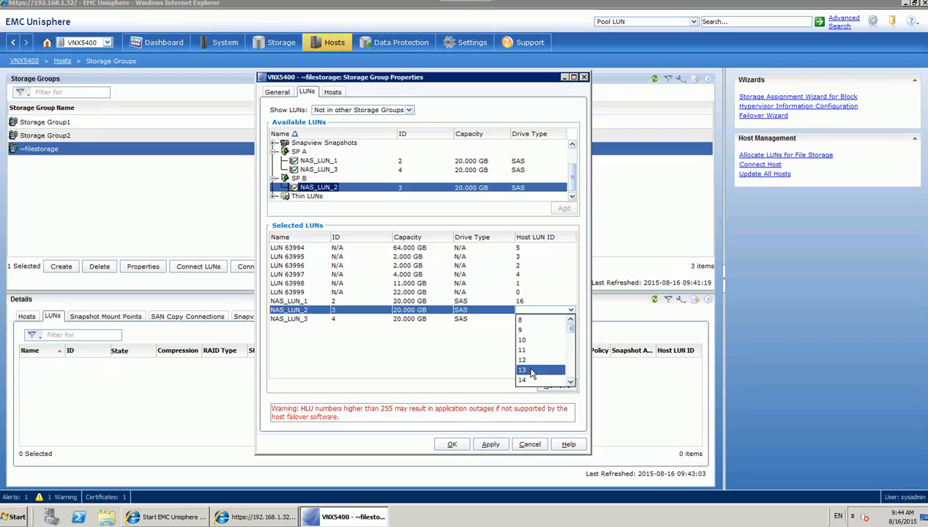
{"action": "scroll", "coordinate": [534, 363], "scroll_direction": "down", "scroll_amount": 2}
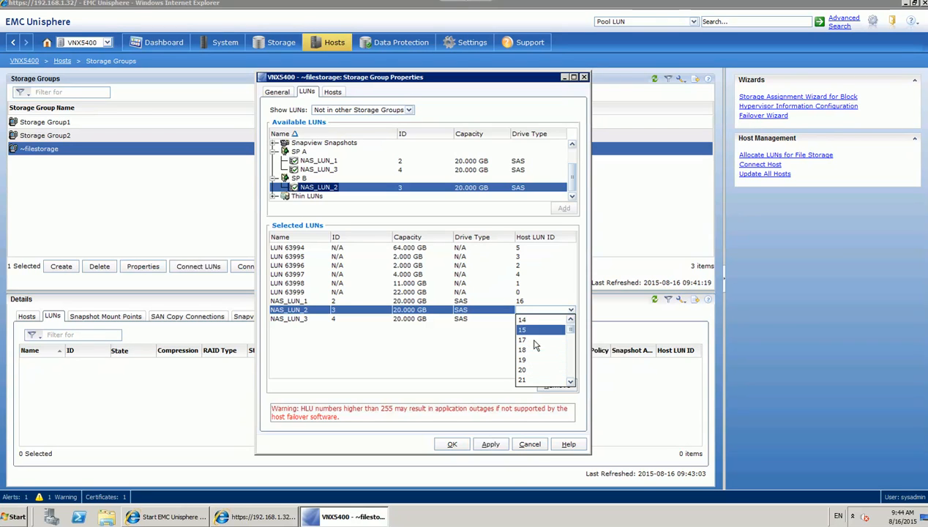
{"action": "left_click", "coordinate": [535, 341]}
{"action": "left_click", "coordinate": [532, 320]}
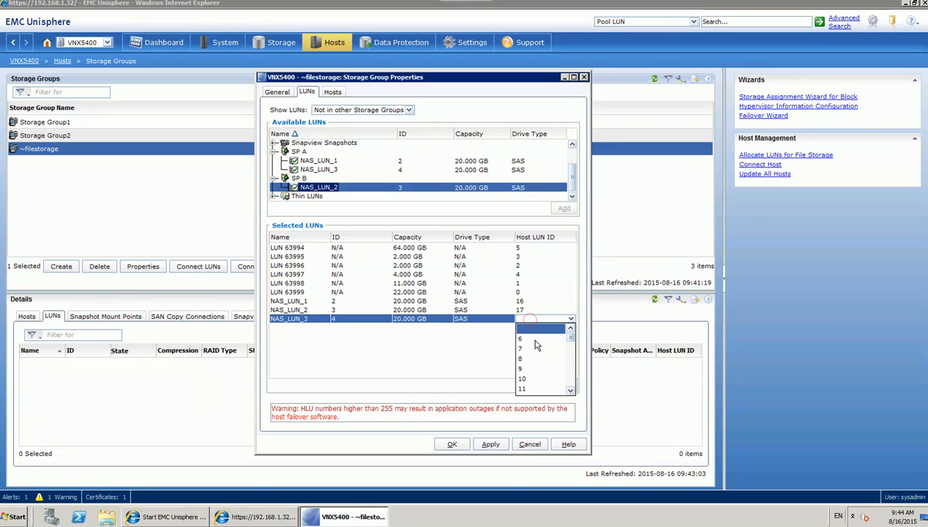
{"action": "scroll", "coordinate": [537, 366], "scroll_direction": "down", "scroll_amount": 3}
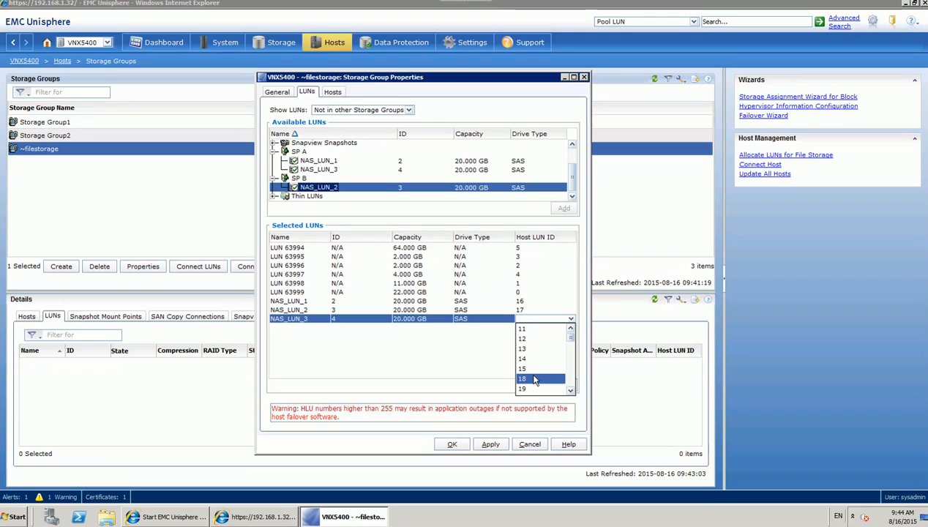
{"action": "left_click", "coordinate": [535, 379]}
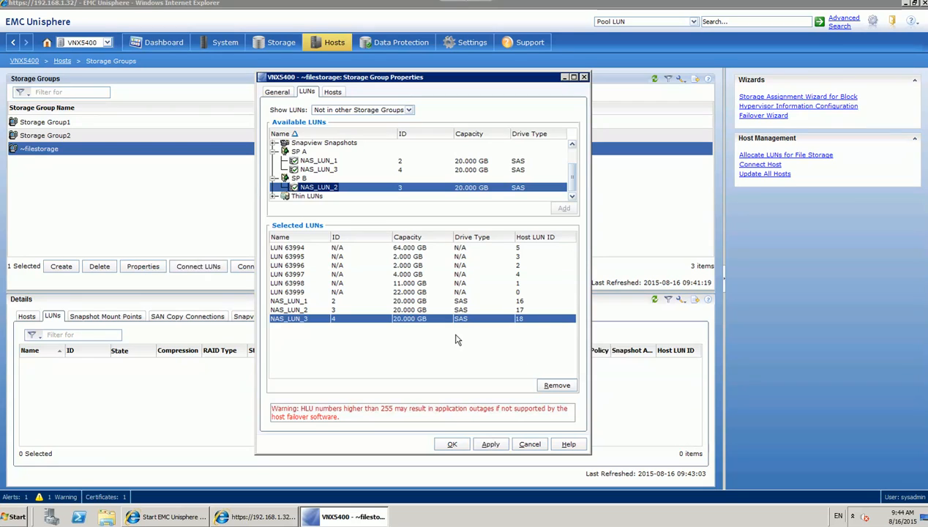
{"action": "left_click", "coordinate": [451, 444]}
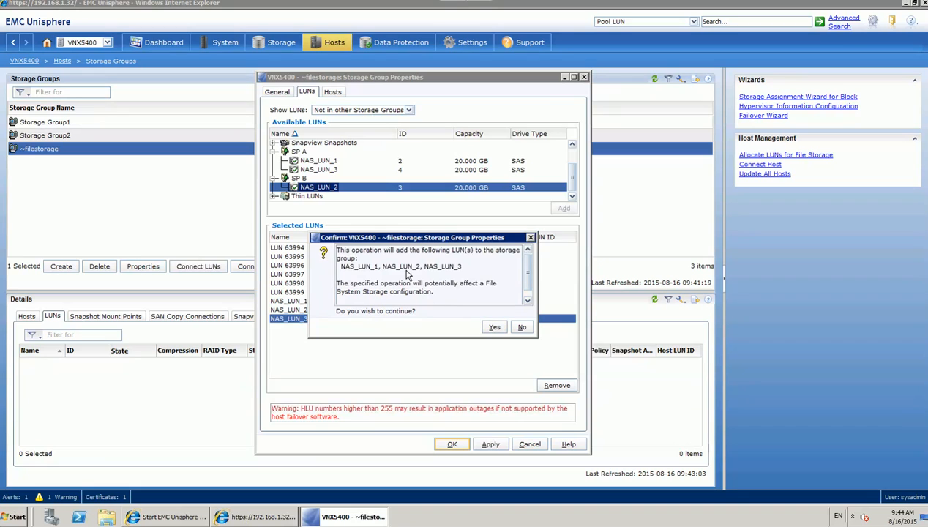
{"action": "left_click", "coordinate": [494, 327]}
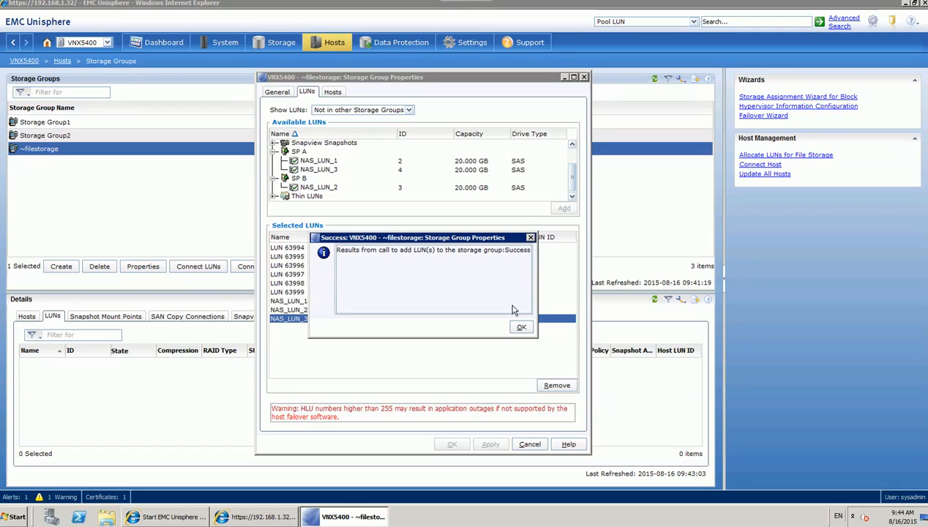
Dismiss the success message, review ~filestorage's LUN details, then open the Storage menu.
{"action": "left_click", "coordinate": [521, 328]}
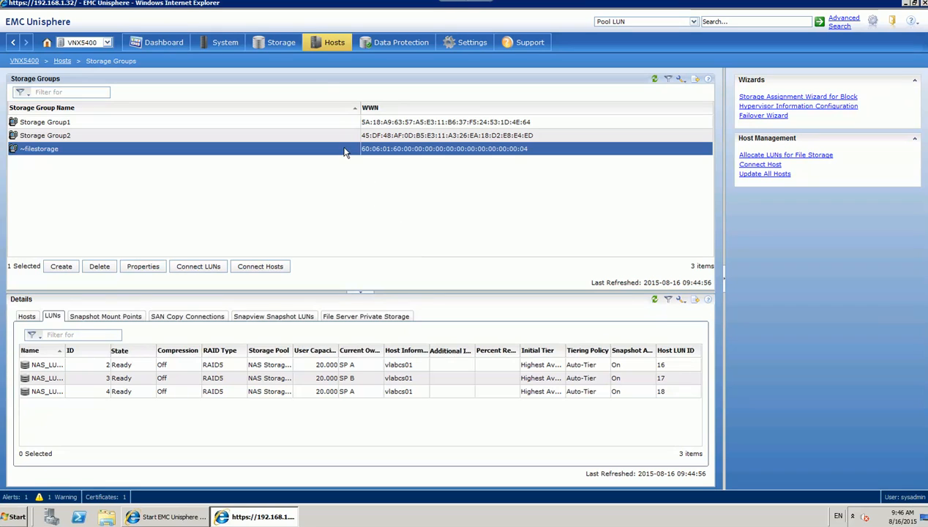
{"action": "left_click", "coordinate": [290, 45]}
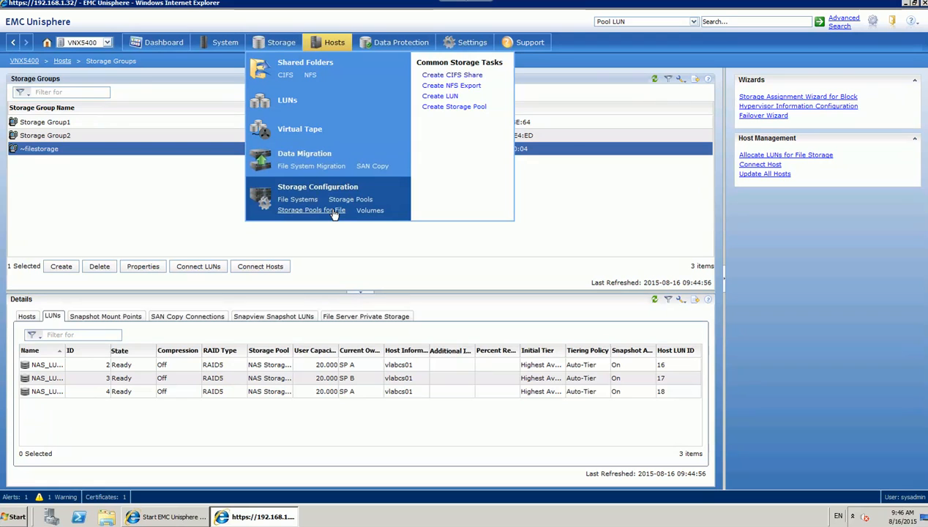
On the Storage Pools for File page, start and confirm a rescan of all storage systems.
{"action": "left_click", "coordinate": [311, 210]}
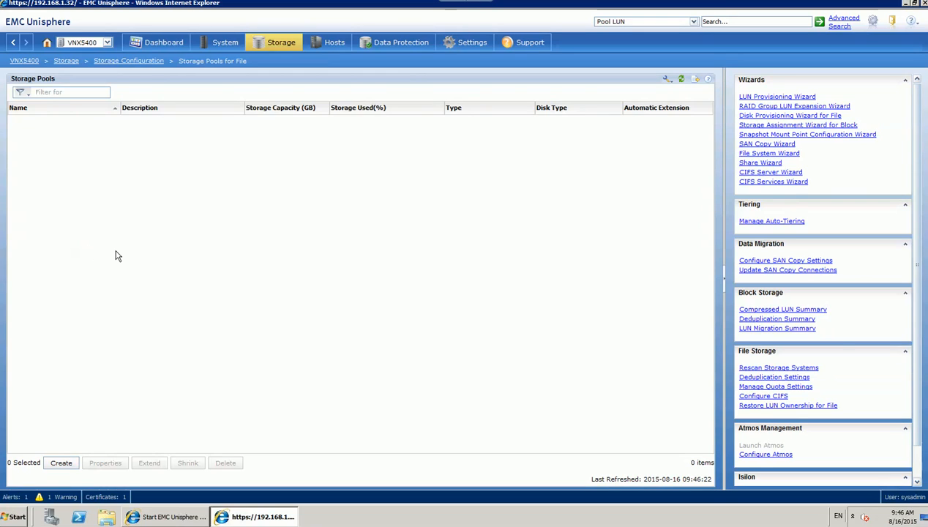
{"action": "left_click", "coordinate": [769, 372]}
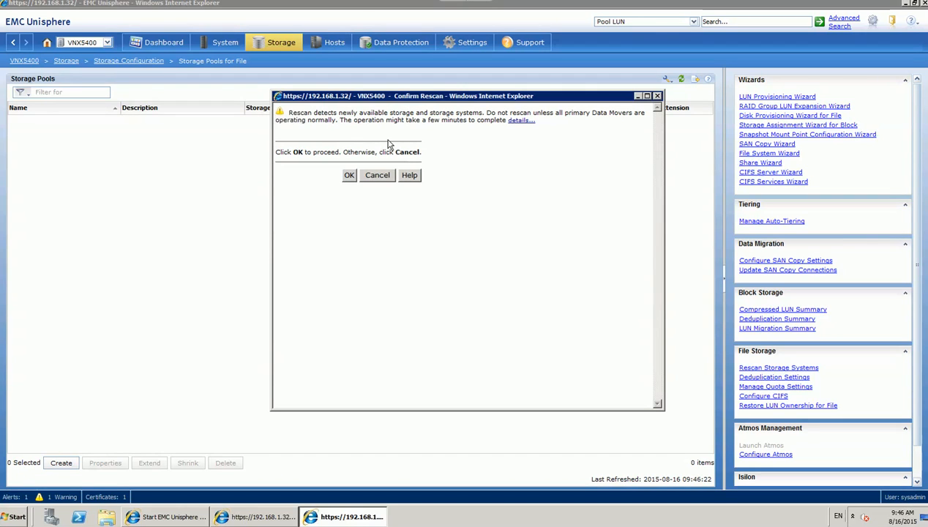
{"action": "left_click", "coordinate": [349, 178]}
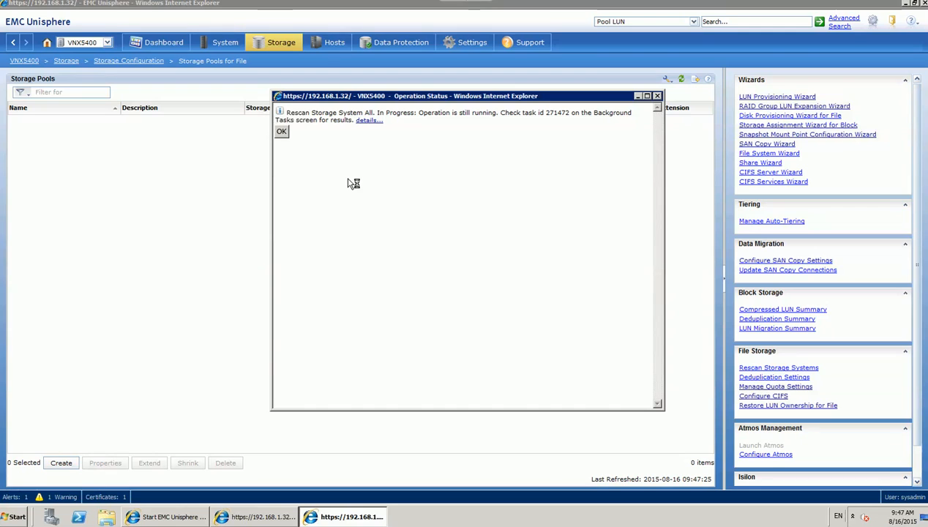
{"action": "left_click", "coordinate": [282, 132]}
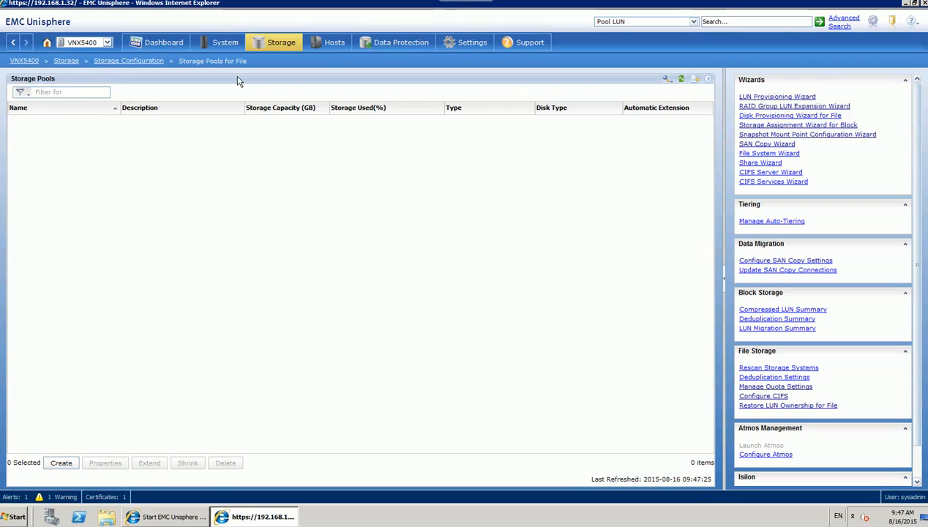
Open Background Tasks for File and refresh until rescan task 271472 shows Succeeded.
{"action": "mouse_move", "coordinate": [225, 45]}
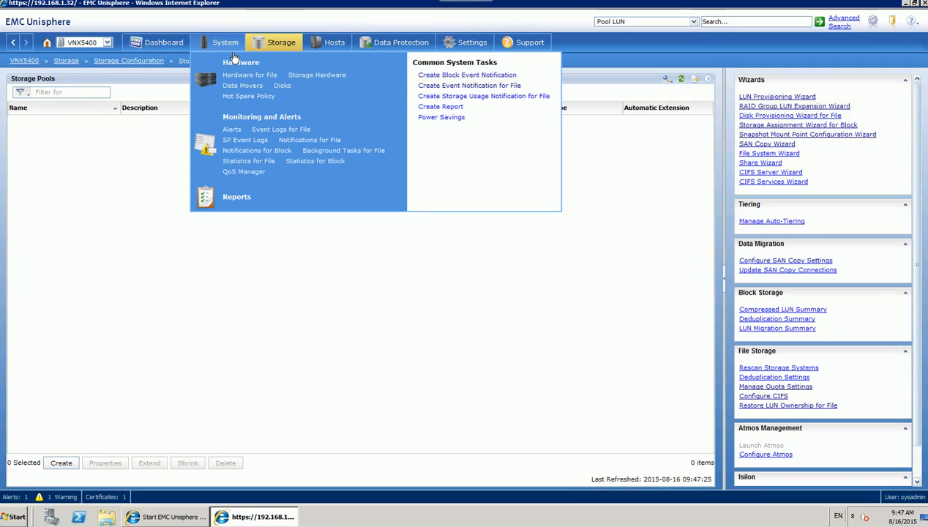
{"action": "left_click", "coordinate": [323, 153]}
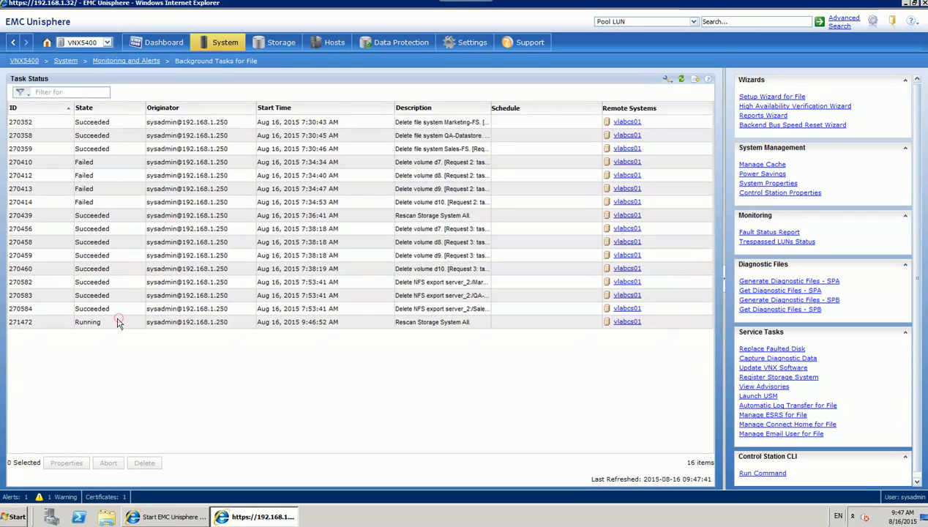
{"action": "left_click", "coordinate": [92, 324]}
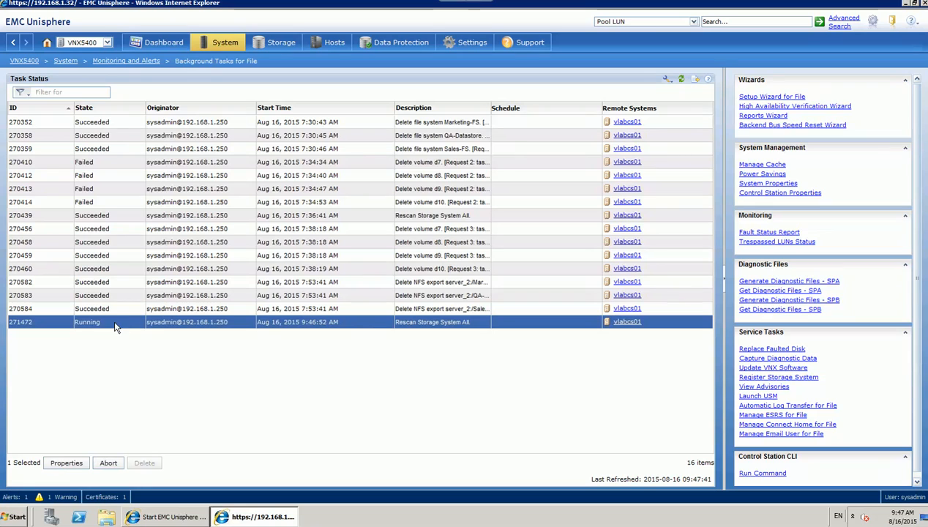
{"action": "left_click", "coordinate": [681, 81]}
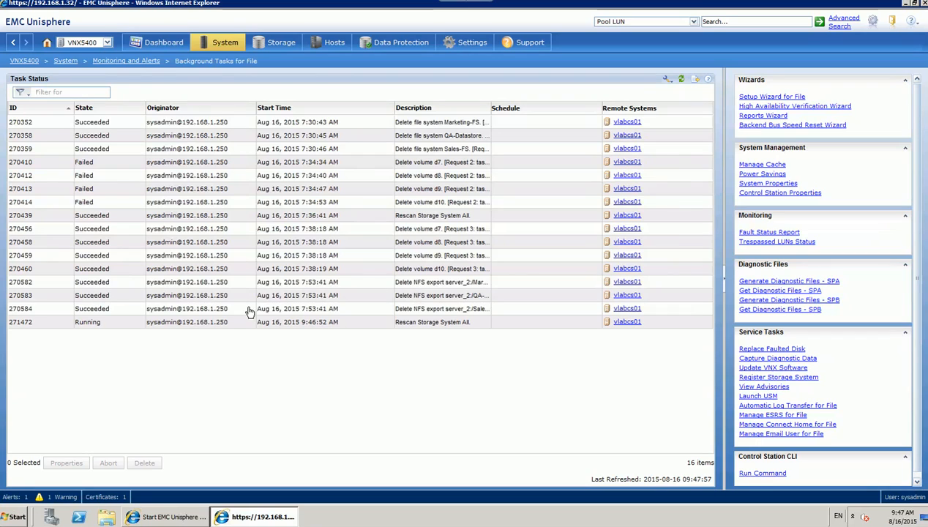
{"action": "left_click", "coordinate": [176, 326]}
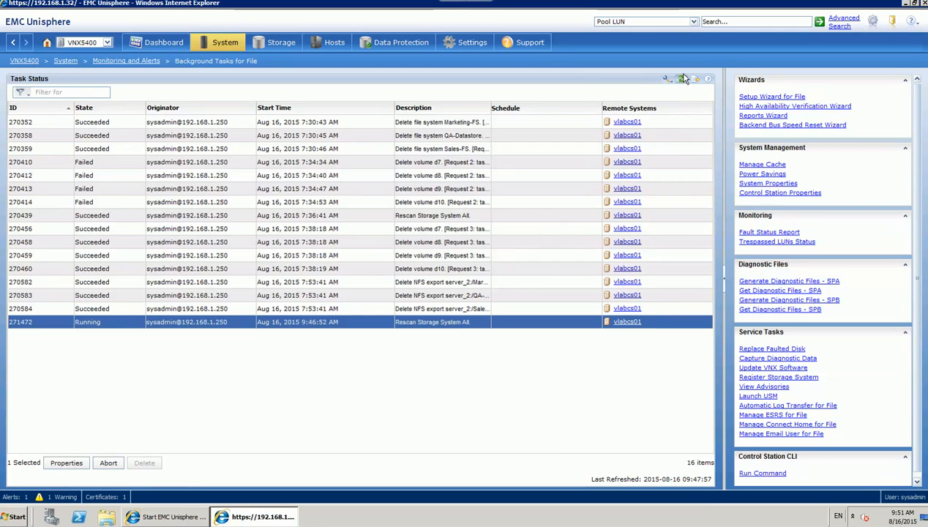
{"action": "left_click", "coordinate": [682, 80]}
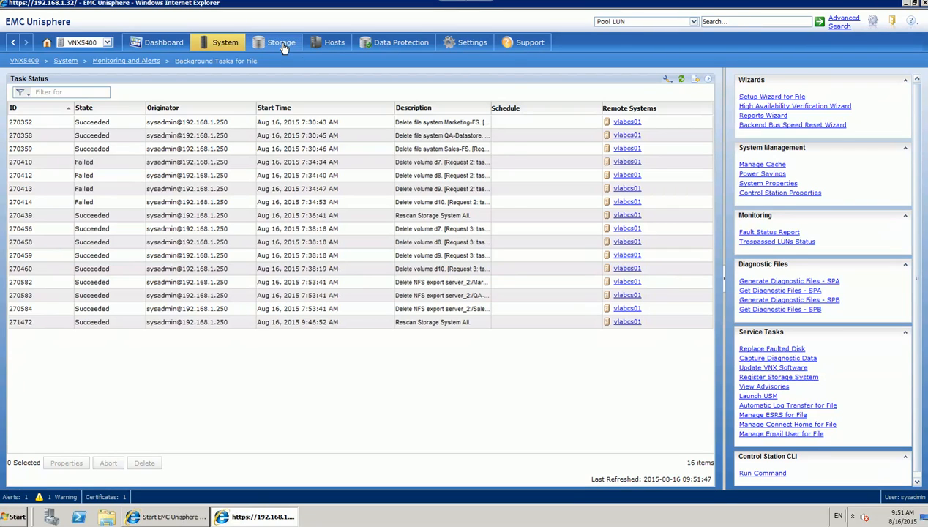
{"action": "mouse_move", "coordinate": [284, 48]}
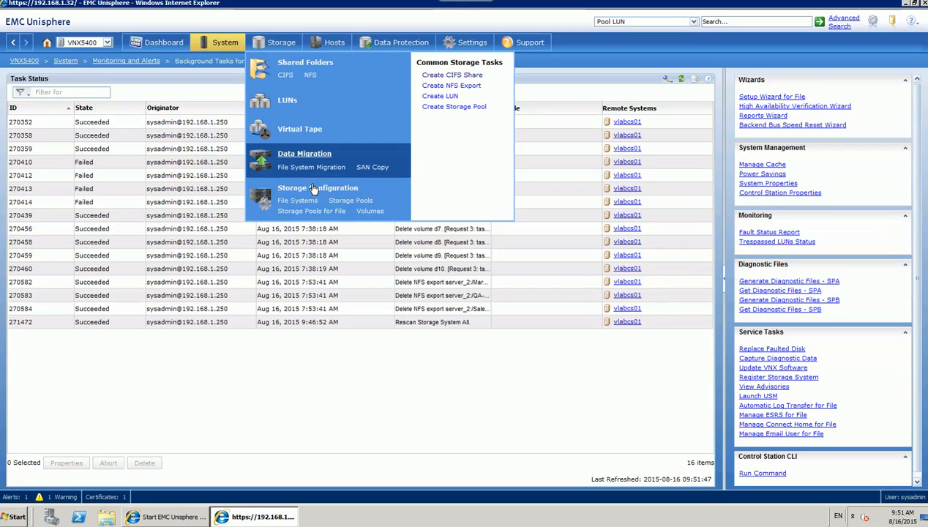
Open Storage Pools for File and select the 59.997 GB NAS Storage Pool.
{"action": "left_click", "coordinate": [312, 211]}
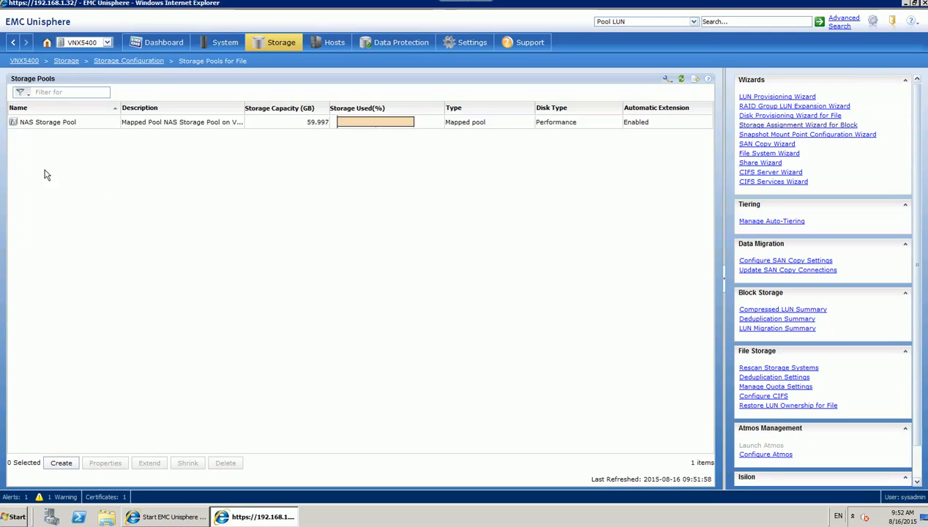
{"action": "left_click", "coordinate": [61, 126]}
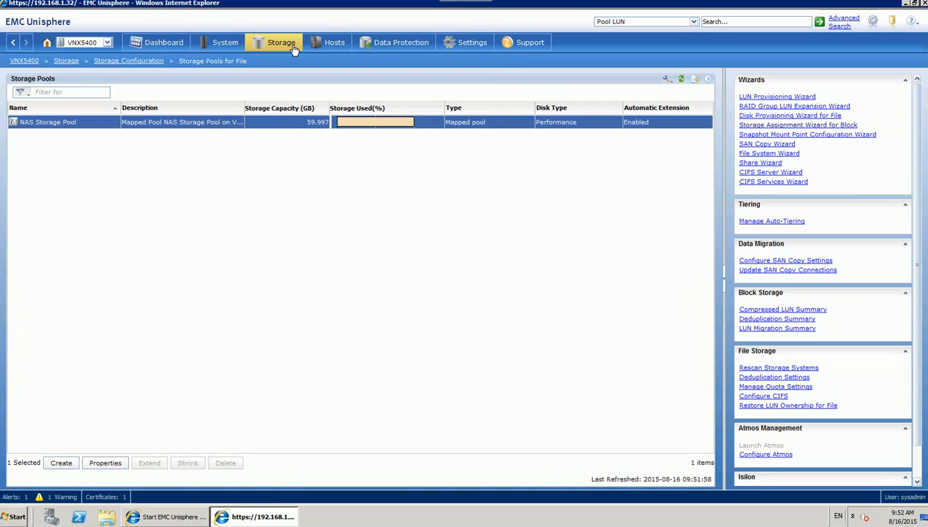
{"action": "mouse_move", "coordinate": [294, 46]}
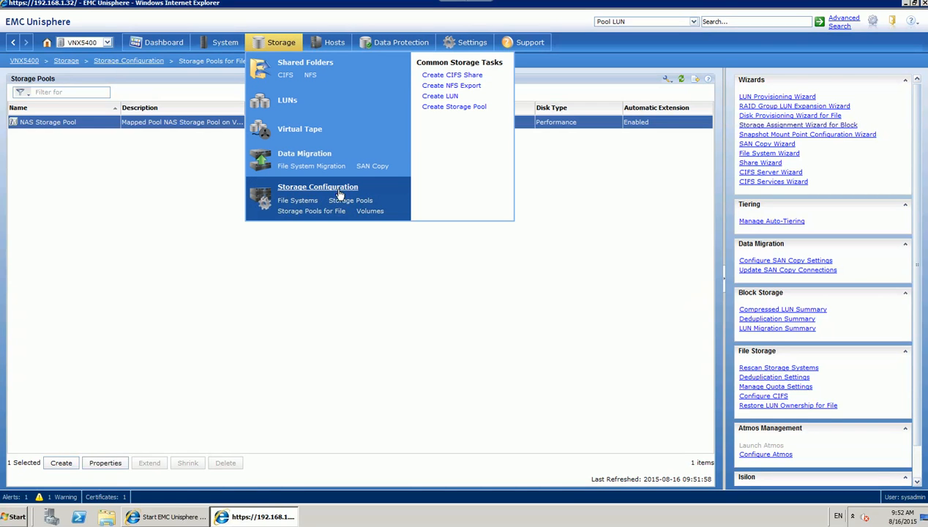
Create a 30 GB file system named FS_new_1 from NAS Storage Pool.
{"action": "left_click", "coordinate": [298, 200]}
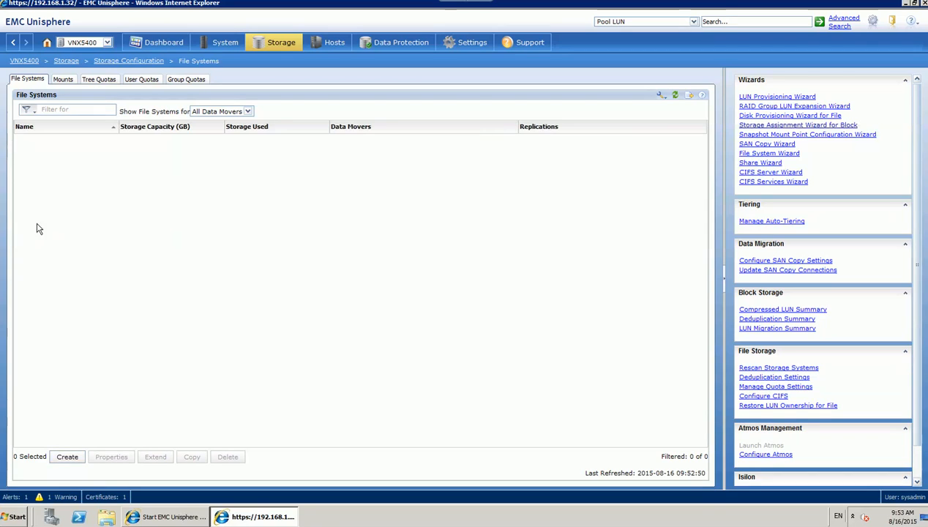
{"action": "left_click", "coordinate": [63, 458]}
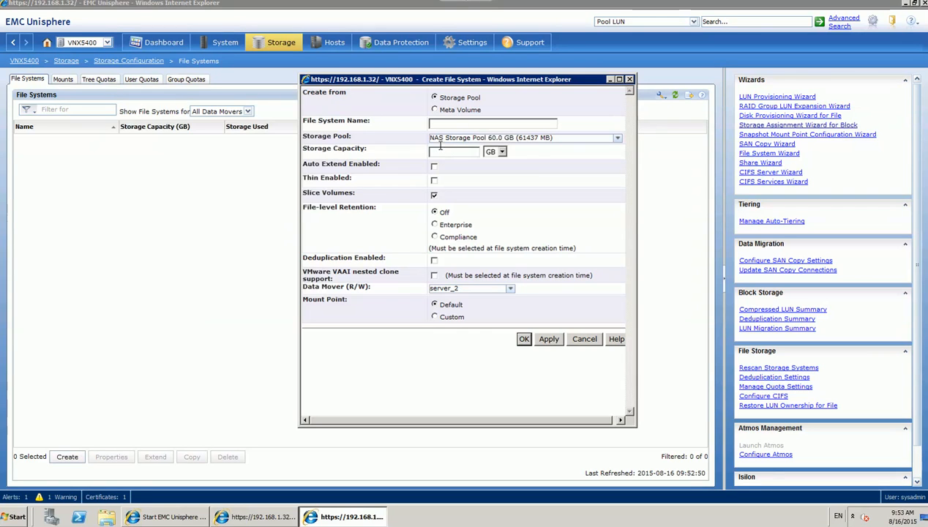
{"action": "left_click", "coordinate": [618, 138]}
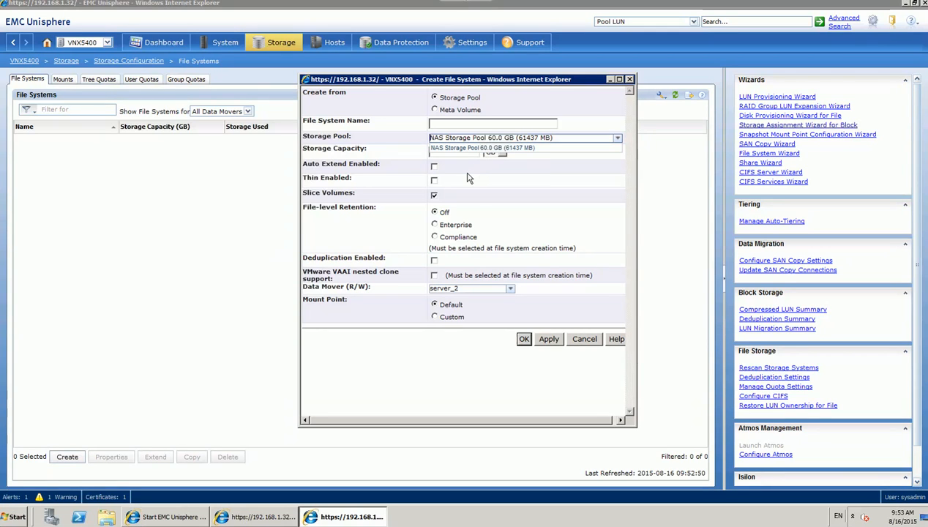
{"action": "left_click", "coordinate": [403, 143]}
{"action": "left_click", "coordinate": [460, 123]}
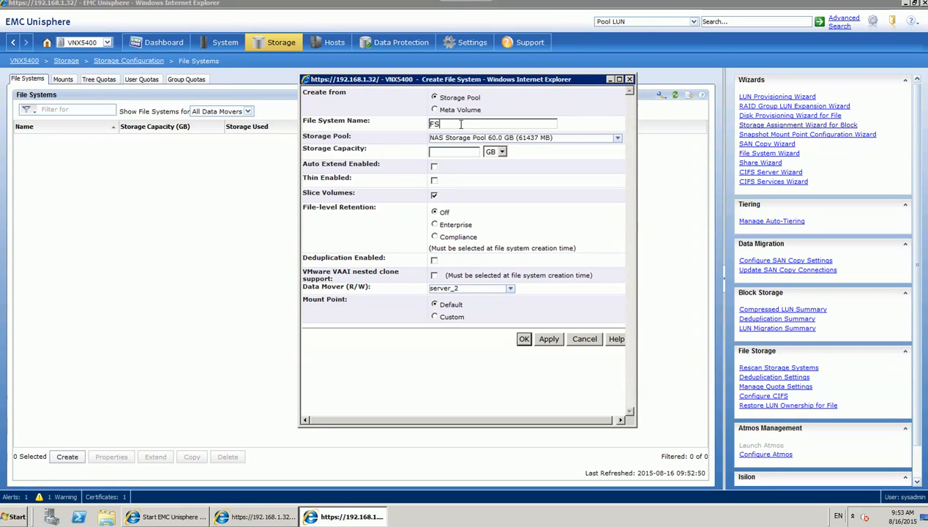
{"action": "type", "text": "FS_a"}
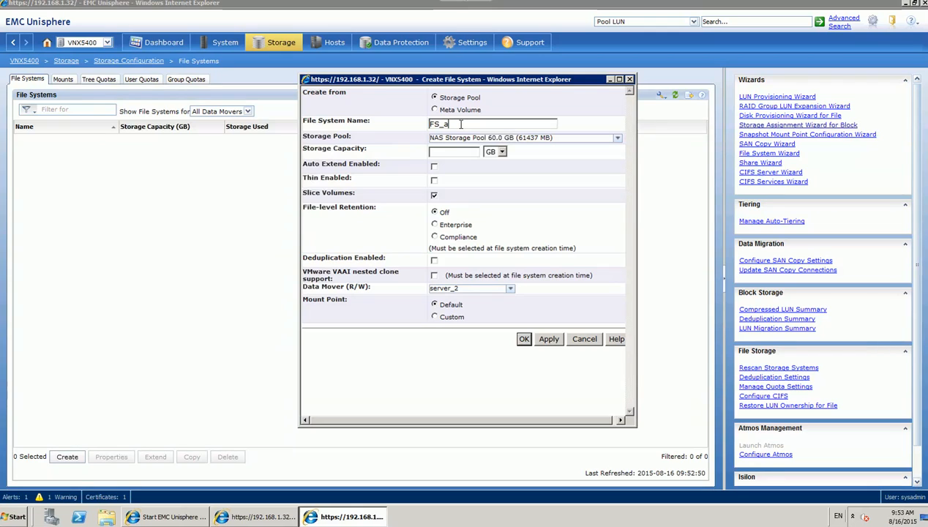
{"action": "key", "text": "BackSpace"}
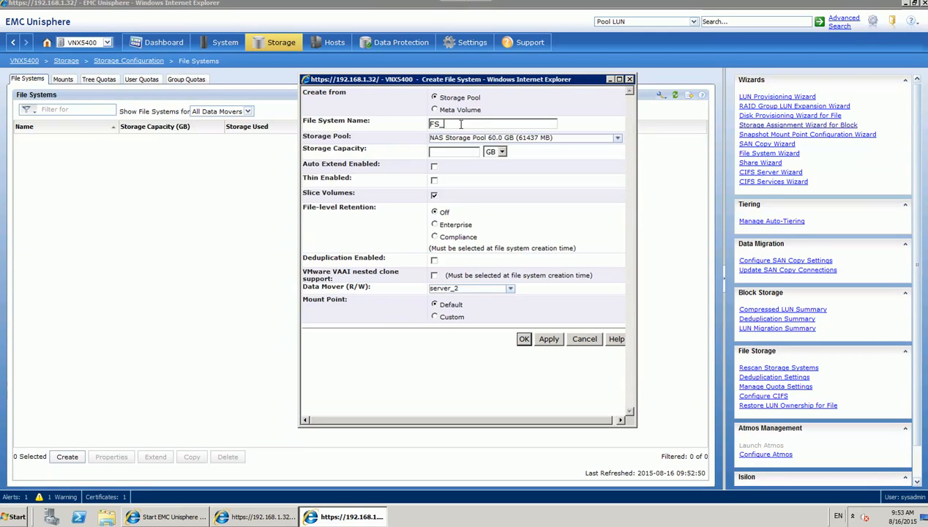
{"action": "left_click", "coordinate": [463, 153]}
{"action": "left_click", "coordinate": [524, 339]}
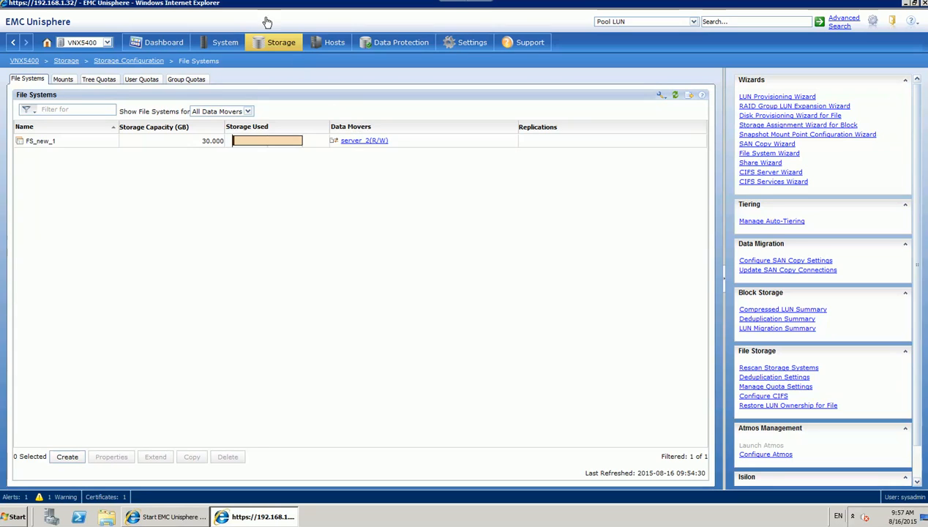
Go to the CIFS page's CIFS Servers tab and start creating a new CIFS server.
{"action": "mouse_move", "coordinate": [284, 44]}
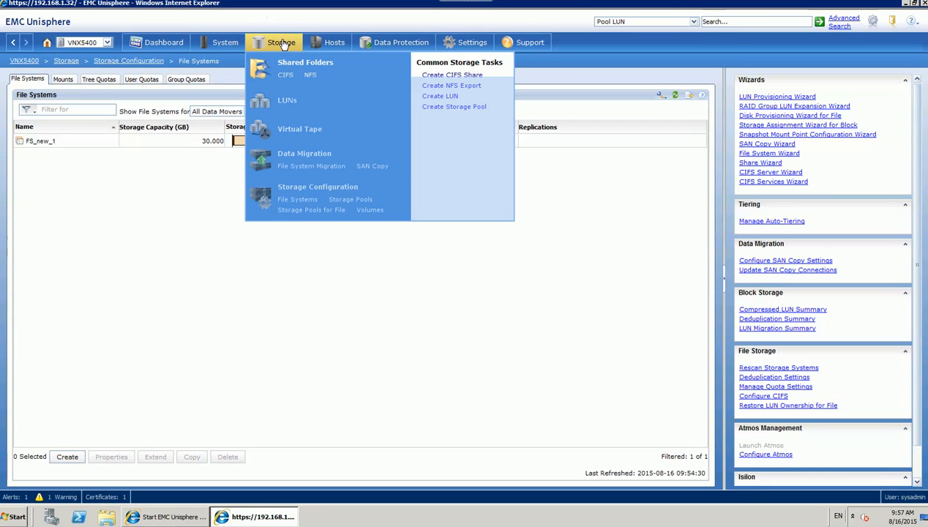
{"action": "left_click", "coordinate": [285, 76]}
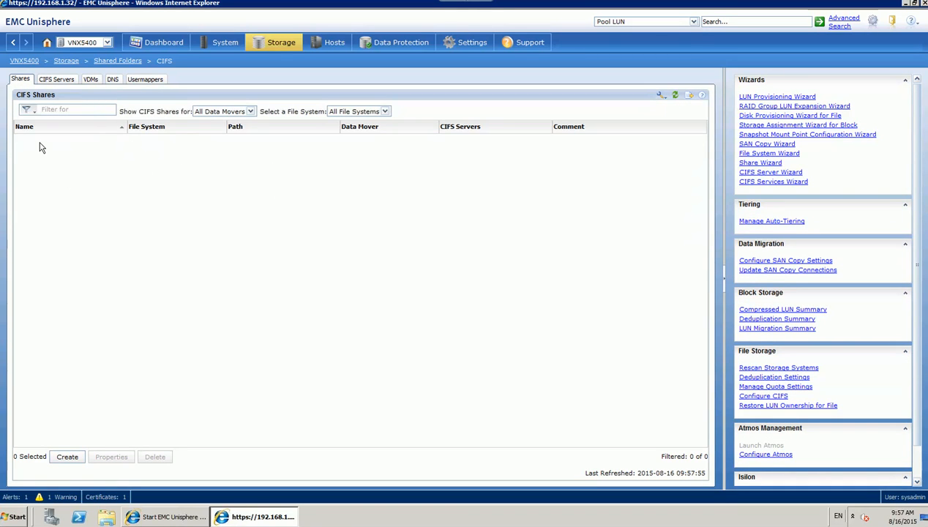
{"action": "left_click", "coordinate": [65, 82]}
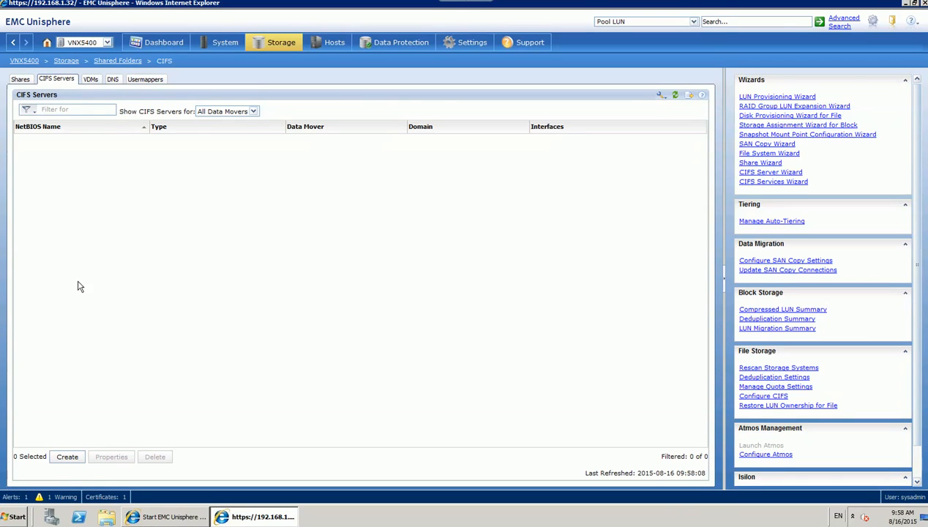
{"action": "left_click", "coordinate": [67, 457]}
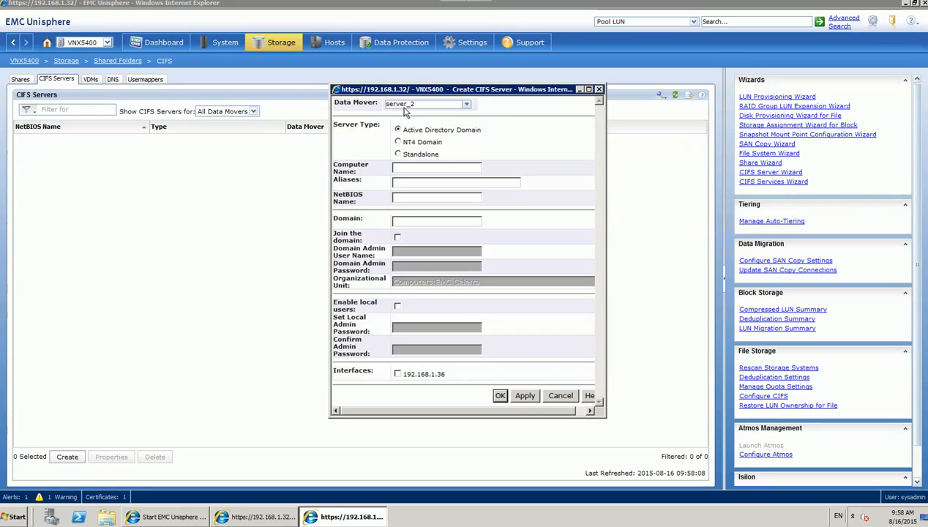
Set up a standalone CIFS server on server_2 with NetBIOS name VNX and workgroup VNX.
{"action": "left_click", "coordinate": [467, 106]}
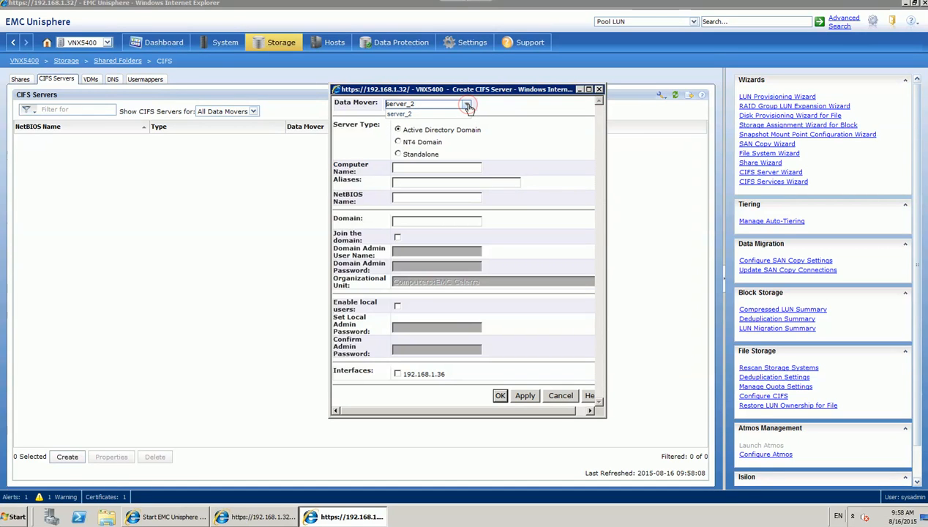
{"action": "left_click", "coordinate": [468, 106]}
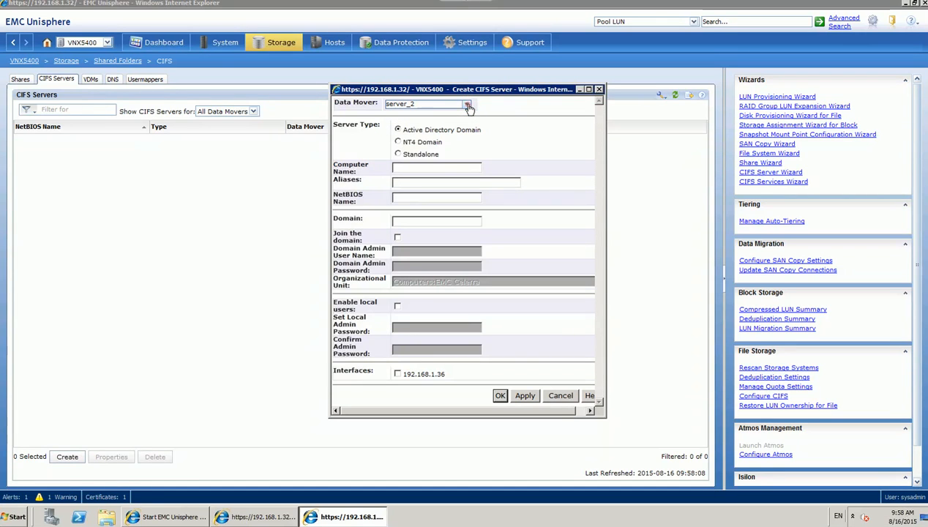
{"action": "left_click", "coordinate": [400, 154]}
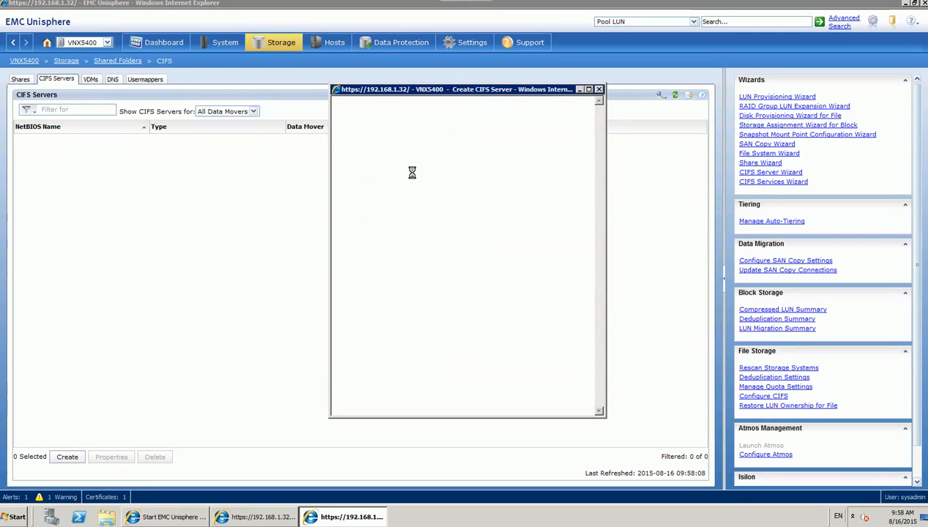
{"action": "left_click", "coordinate": [463, 165]}
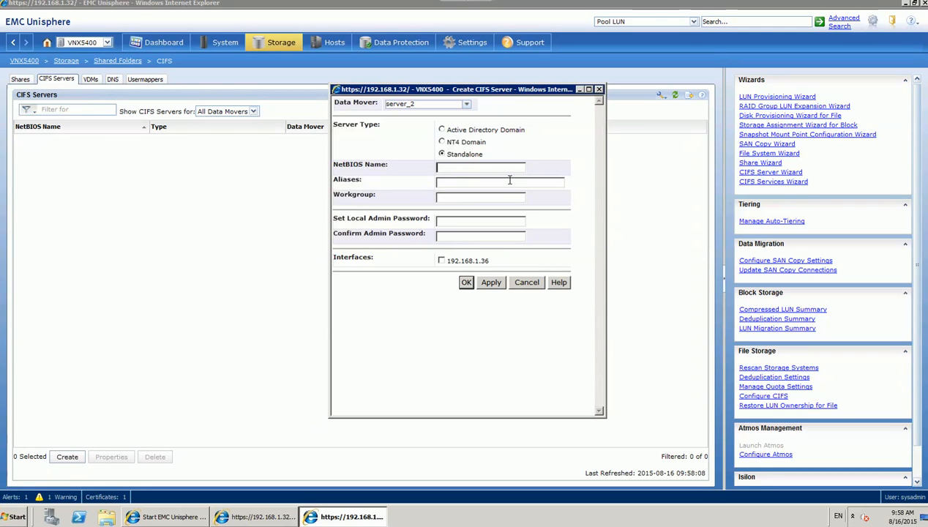
{"action": "type", "text": "VNX_"}
{"action": "key", "text": "BackSpace"}
{"action": "left_click", "coordinate": [490, 198]}
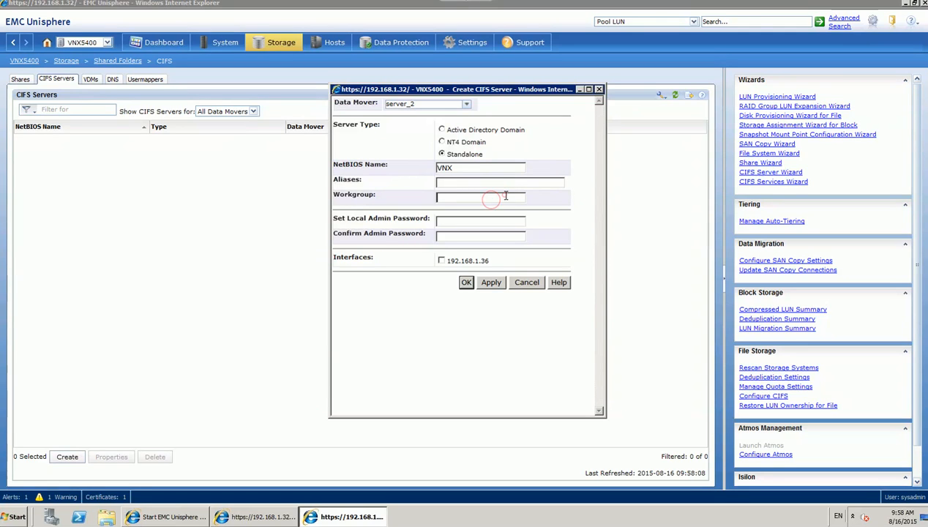
{"action": "type", "text": "VB"}
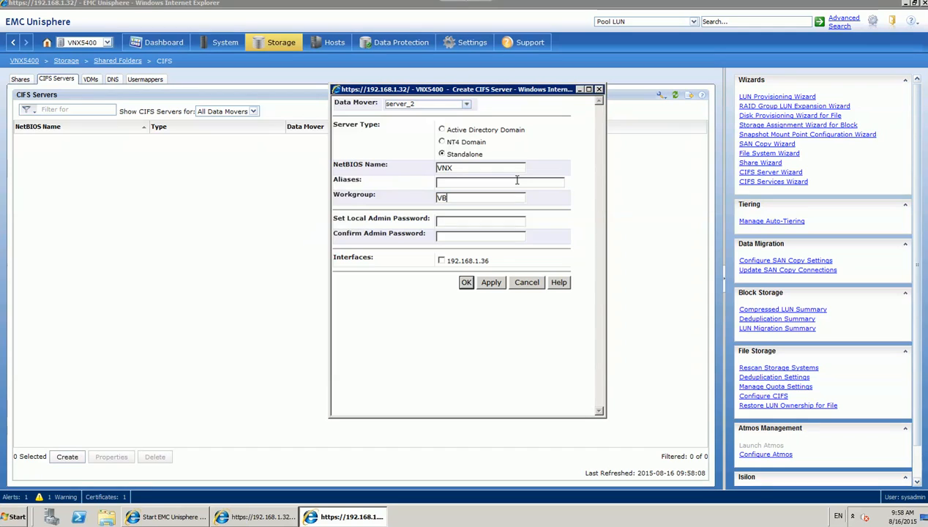
{"action": "key", "text": "BackSpace"}
{"action": "type", "text": "NX"}
Enter and confirm the local admin password, bind interface 192.168.1.36, and create the server.
{"action": "left_click", "coordinate": [473, 220]}
{"action": "type", "text": "••••••"}
{"action": "key", "text": "Tab"}
{"action": "type", "text": "••"}
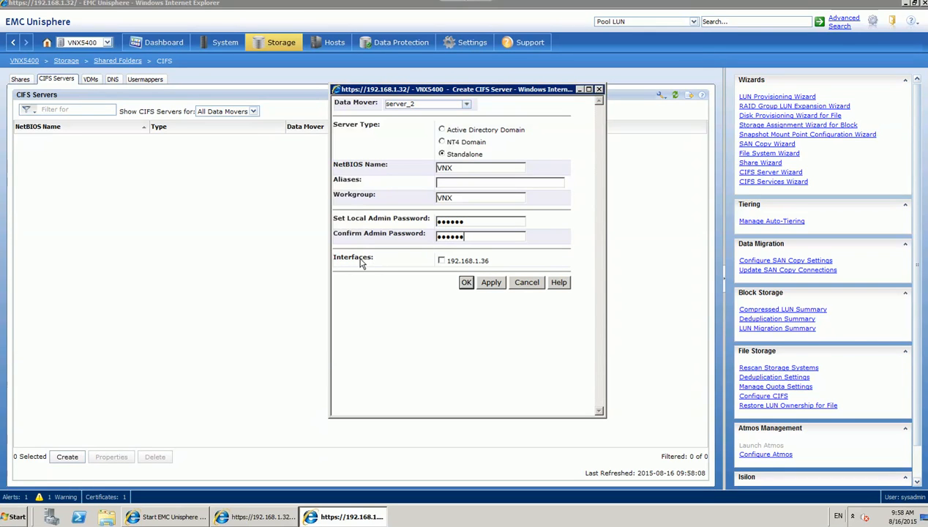
{"action": "left_click", "coordinate": [441, 260]}
{"action": "left_click", "coordinate": [465, 283]}
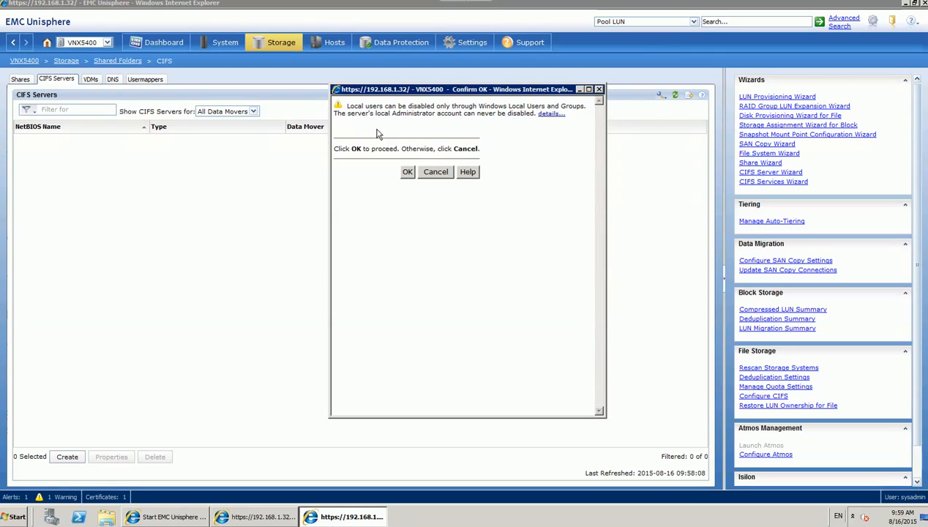
{"action": "left_click", "coordinate": [407, 172]}
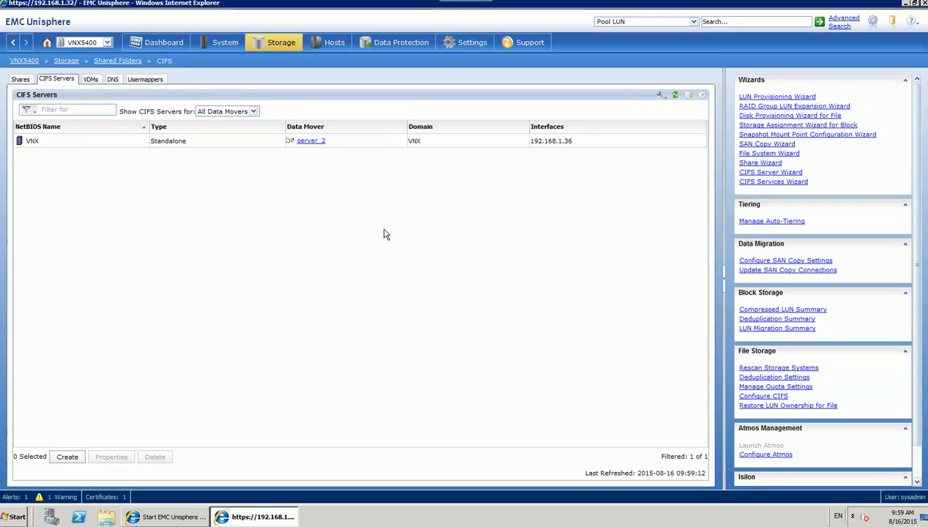
In Command Prompt, ping 192.168.1.36 (4 replies, 0% loss), then exit.
{"action": "left_click", "coordinate": [16, 517]}
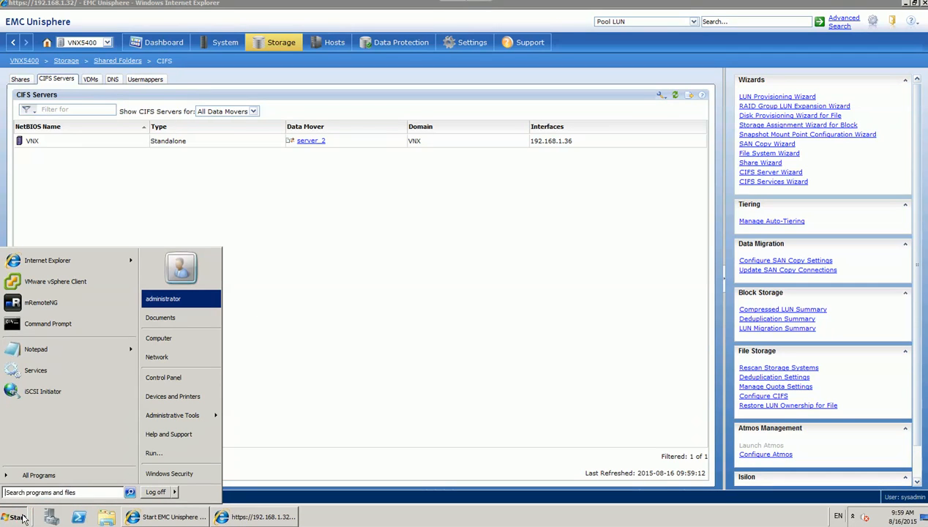
{"action": "type", "text": "cmd"}
{"action": "key", "text": "Return"}
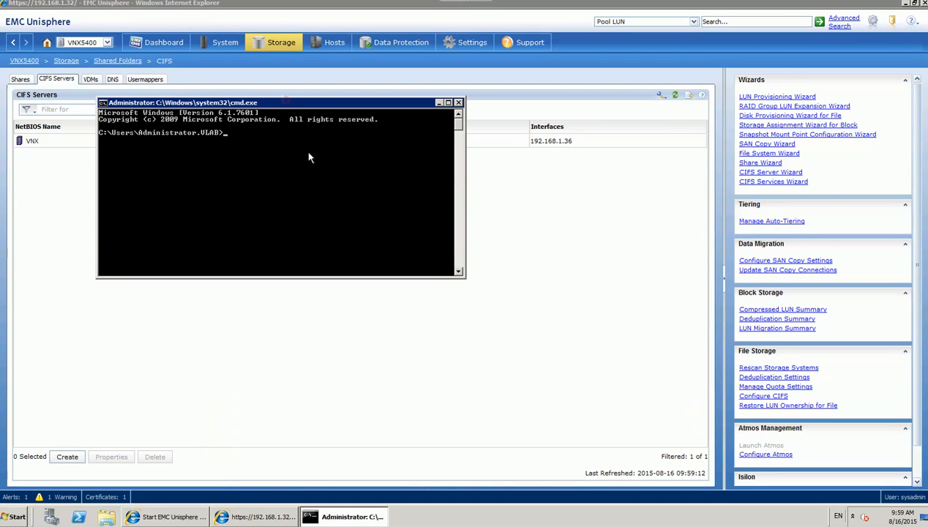
{"action": "left_click_drag", "start_coordinate": [286, 102], "coordinate": [317, 181]}
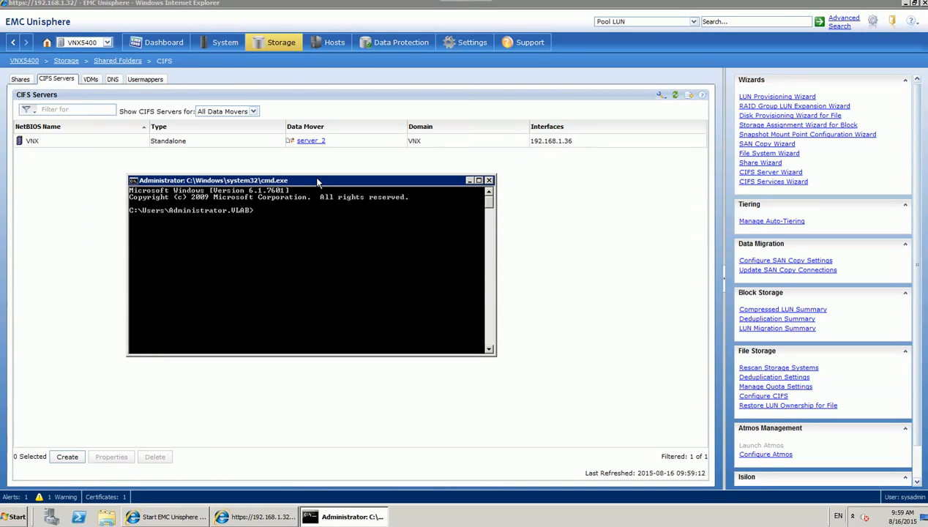
{"action": "type", "text": "ping 192.168."}
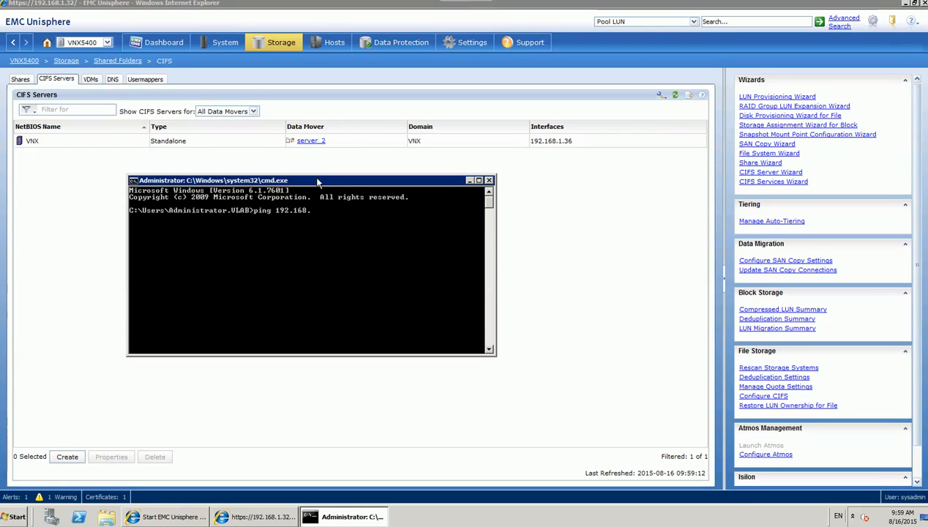
{"action": "type", "text": "1.36"}
{"action": "key", "text": "Return"}
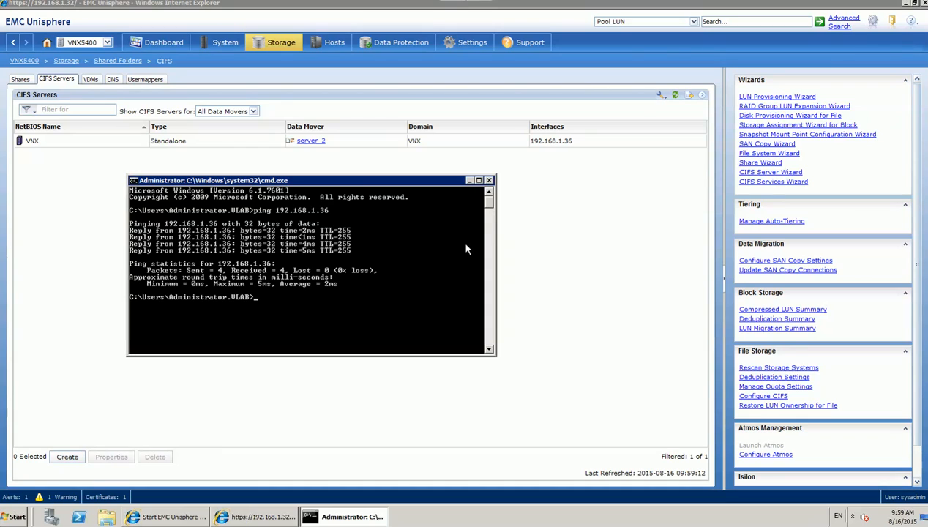
{"action": "type", "text": "it"}
{"action": "key", "text": "Return"}
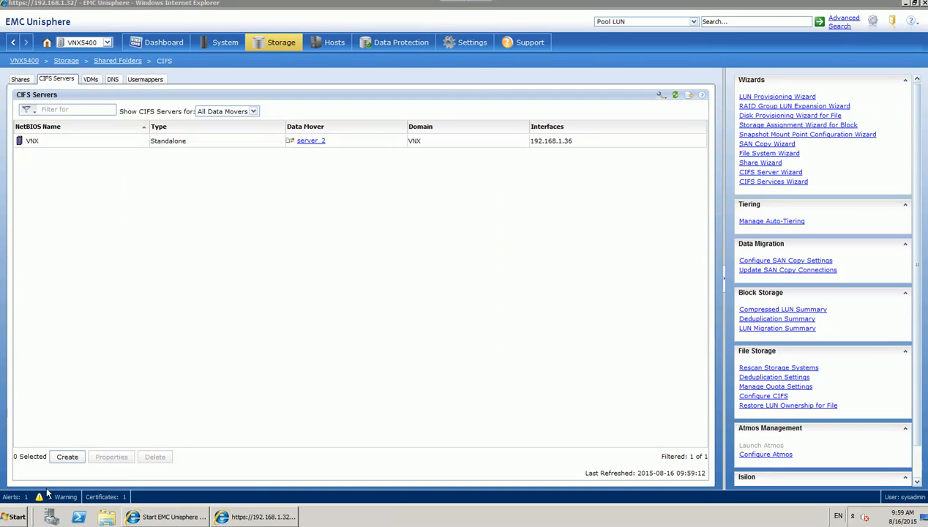
Open the Computer window and enter \\192.168.1.36 as the location in Explorer.
{"action": "left_click", "coordinate": [18, 516]}
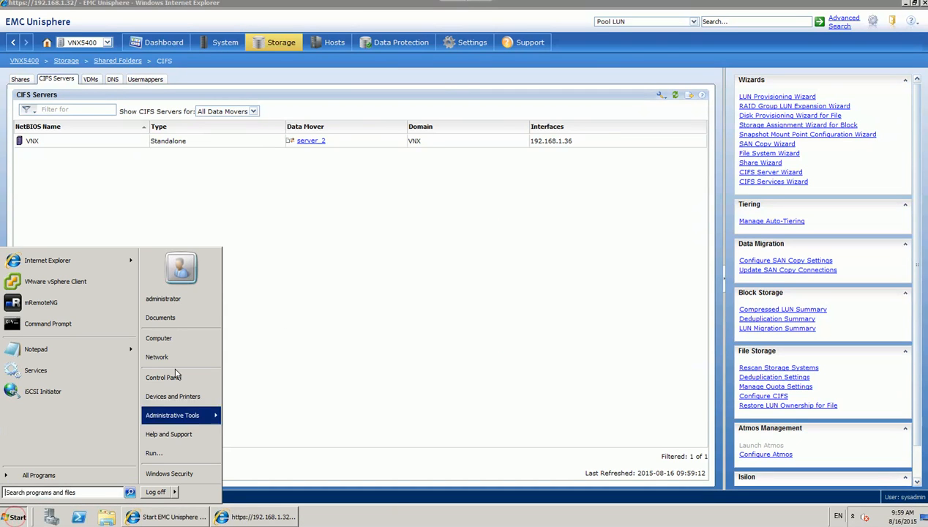
{"action": "left_click", "coordinate": [174, 339]}
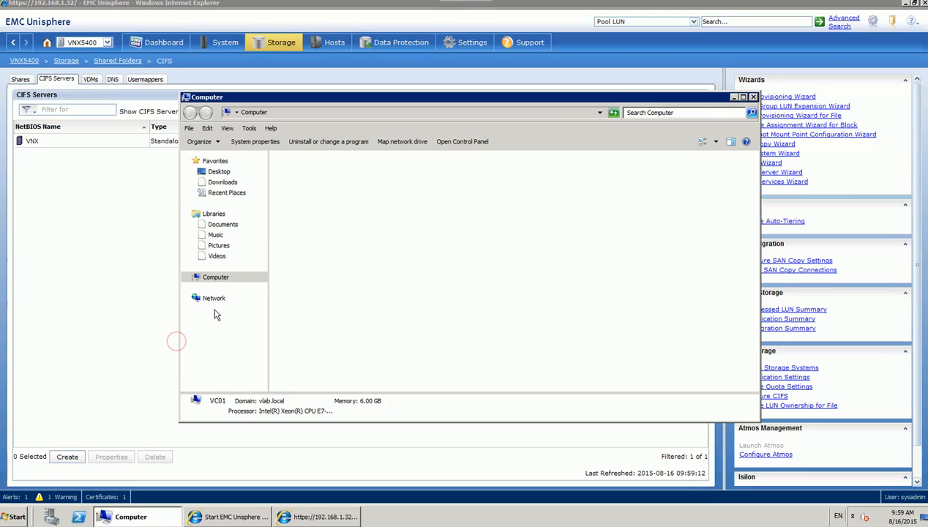
{"action": "left_click_drag", "start_coordinate": [386, 99], "coordinate": [358, 163]}
{"action": "left_click", "coordinate": [366, 177]}
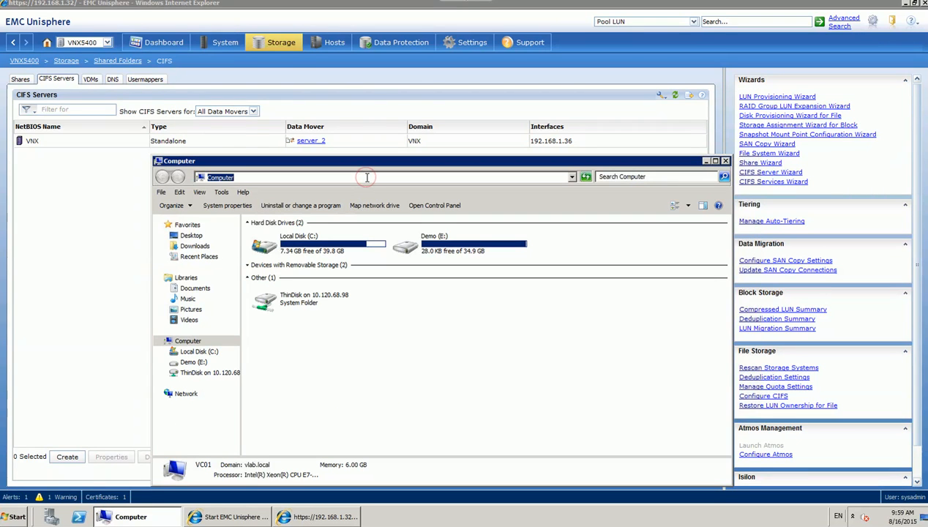
{"action": "type", "text": "\\\\"}
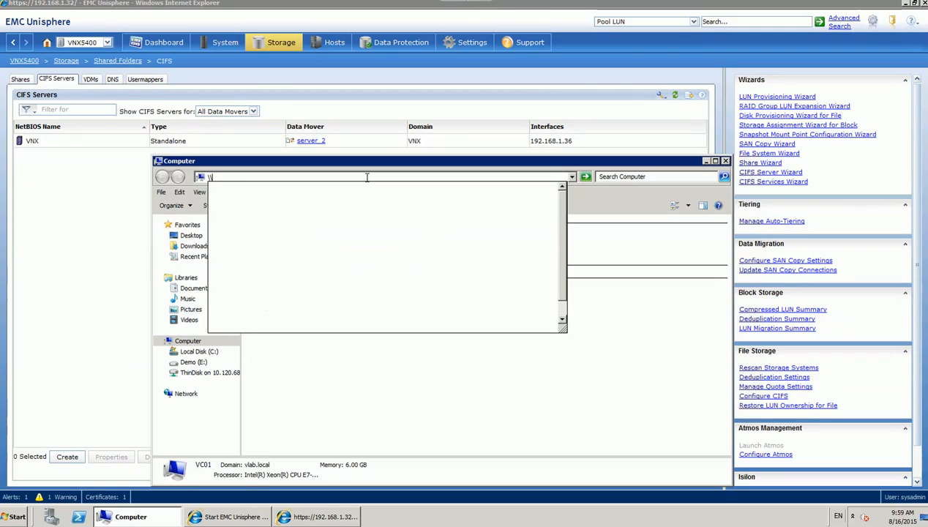
{"action": "type", "text": "192.168"}
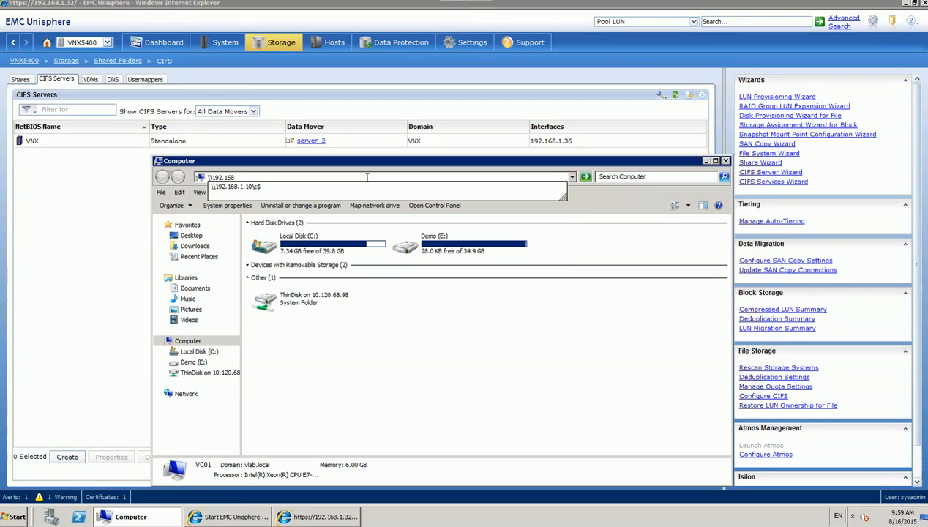
{"action": "type", "text": ".1.36"}
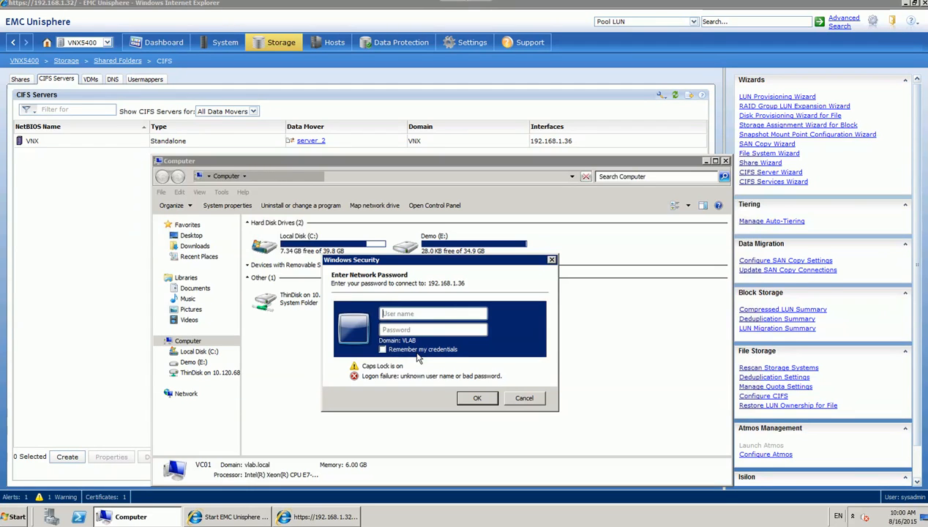
Submit the VNX\administrator user name and password in the network credentials prompt.
{"action": "type", "text": "VNX\\"}
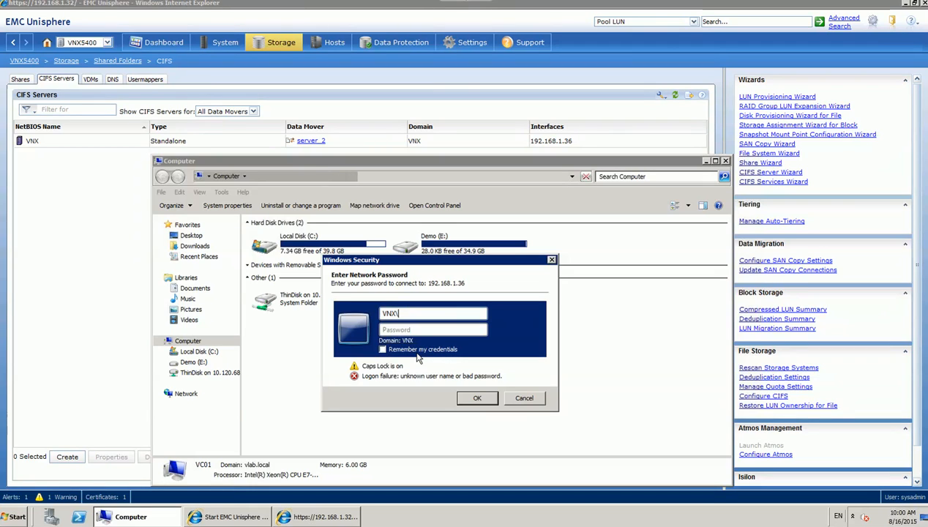
{"action": "type", "text": "administrator"}
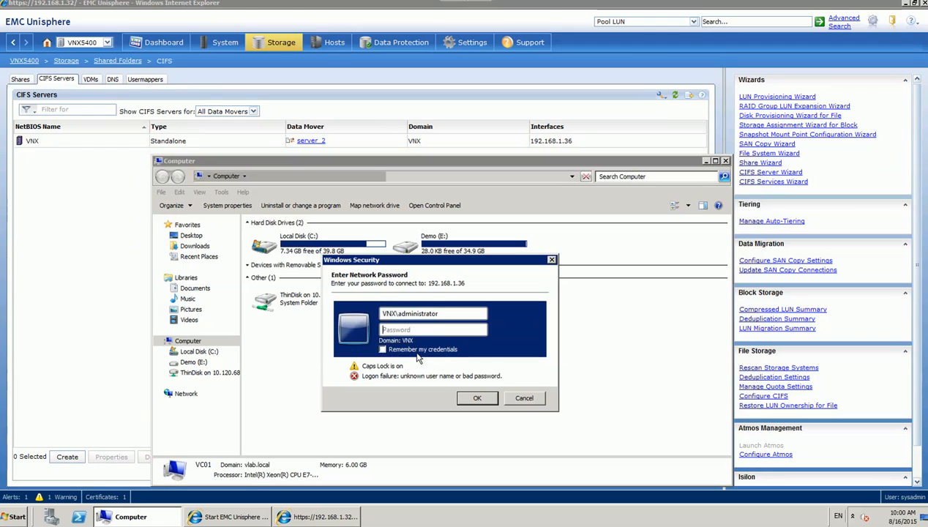
{"action": "type", "text": "••••"}
{"action": "key", "text": "BackSpace"}
{"action": "key", "text": "BackSpace"}
{"action": "key", "text": "BackSpace"}
{"action": "key", "text": "BackSpace"}
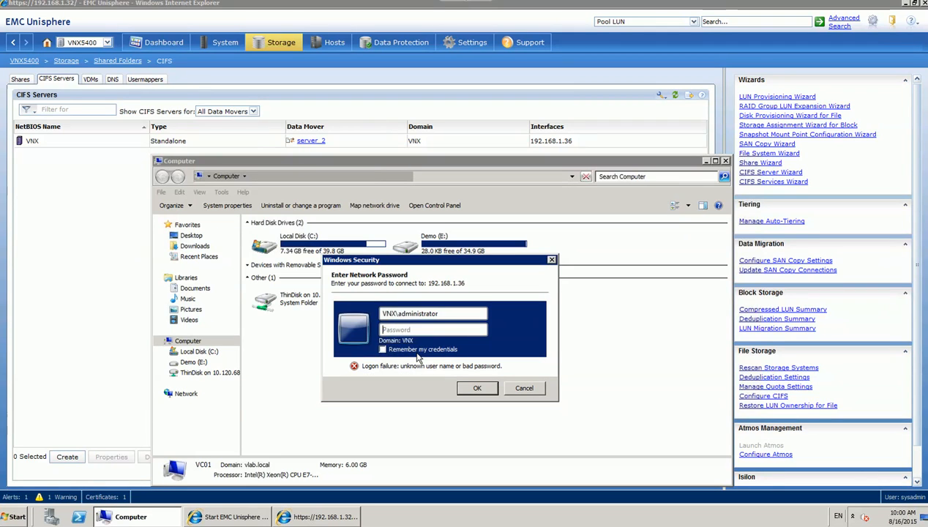
{"action": "type", "text": "***"}
{"action": "key", "text": "Return"}
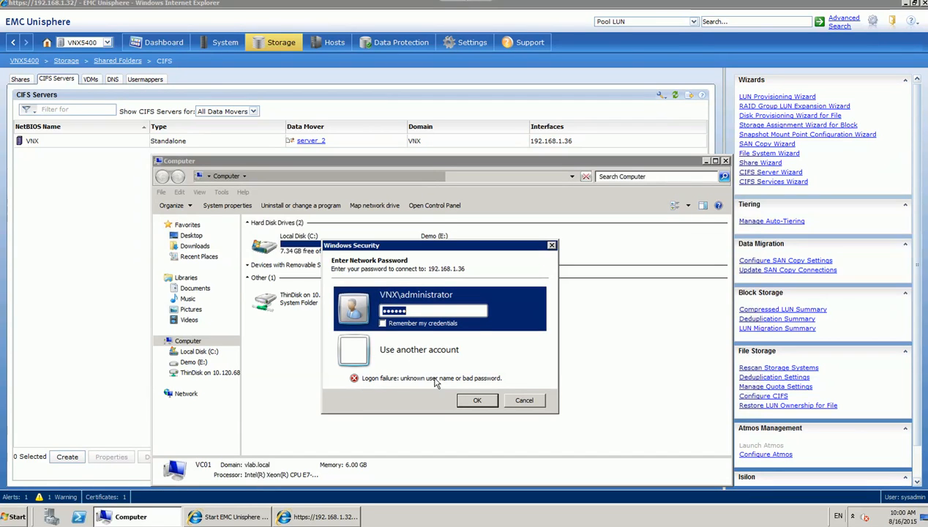
Retry the administrator password, then cancel the prompt after the must-change-password error.
{"action": "left_click", "coordinate": [423, 310]}
{"action": "left_click_drag", "start_coordinate": [424, 311], "coordinate": [341, 312]}
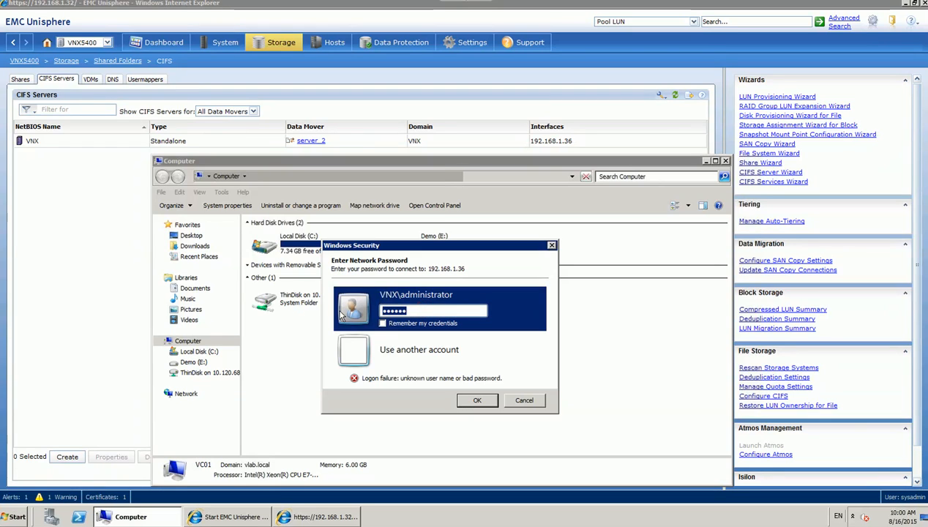
{"action": "type", "text": "••••"}
{"action": "key", "text": "Return"}
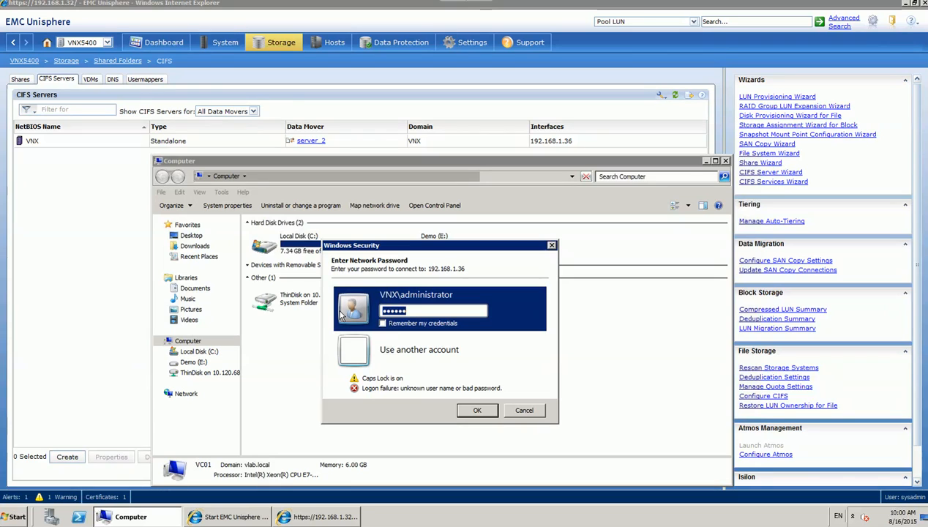
{"action": "type", "text": "••••••"}
{"action": "key", "text": "Return"}
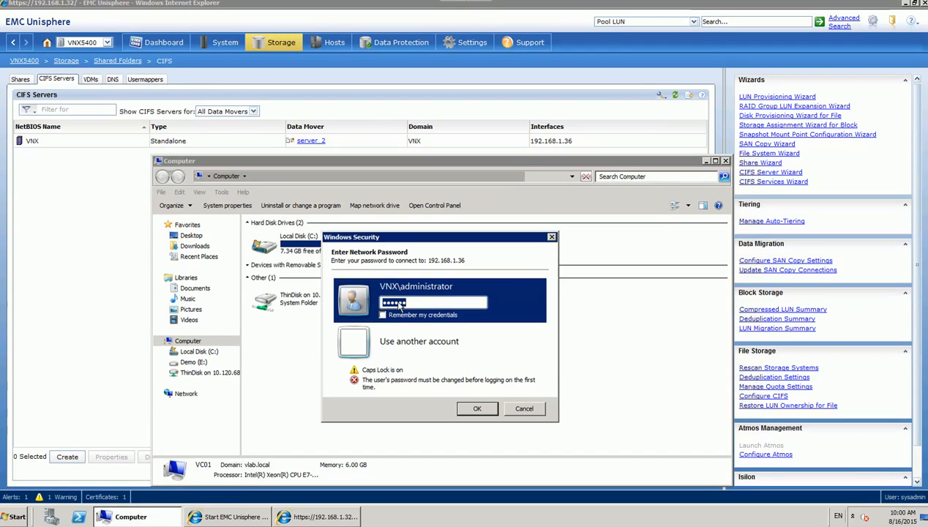
{"action": "left_click", "coordinate": [524, 409]}
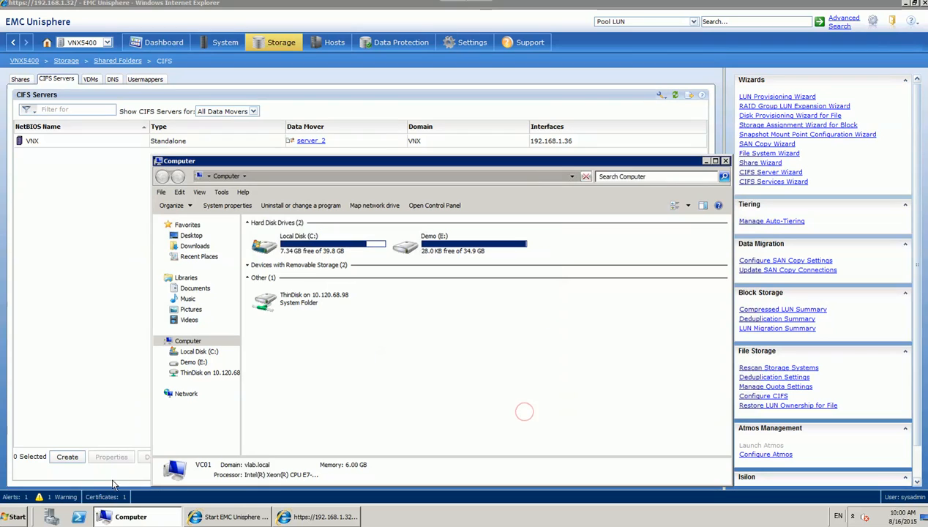
Start a password change from Windows Security for user 192.168.1.36\administrator.
{"action": "left_click", "coordinate": [18, 517]}
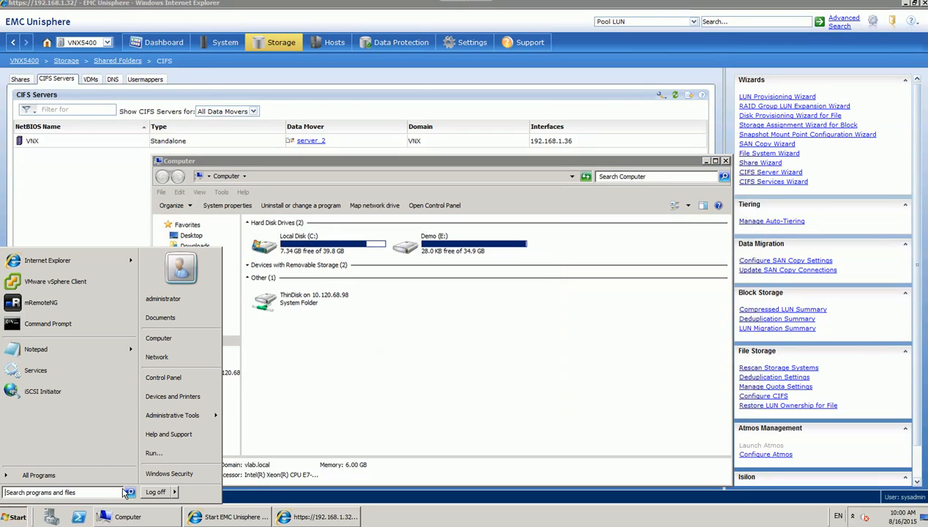
{"action": "left_click", "coordinate": [168, 474]}
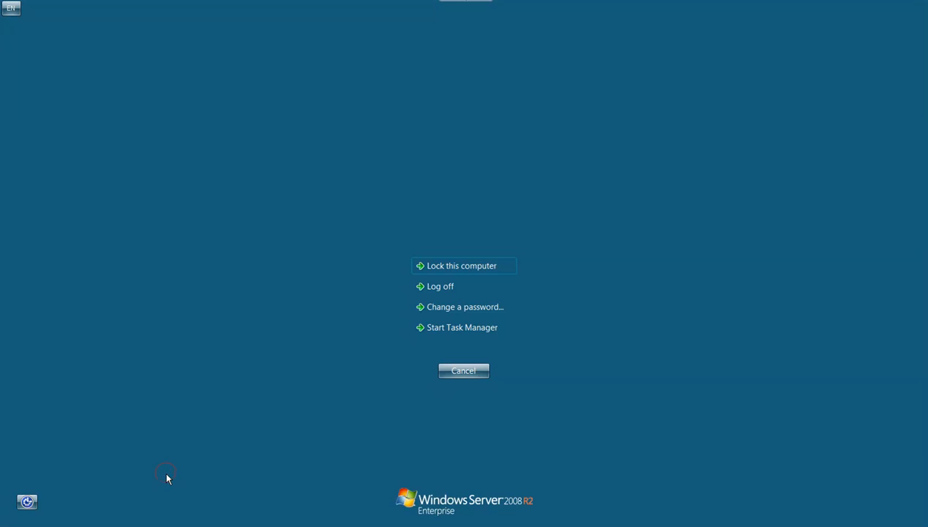
{"action": "left_click", "coordinate": [473, 307]}
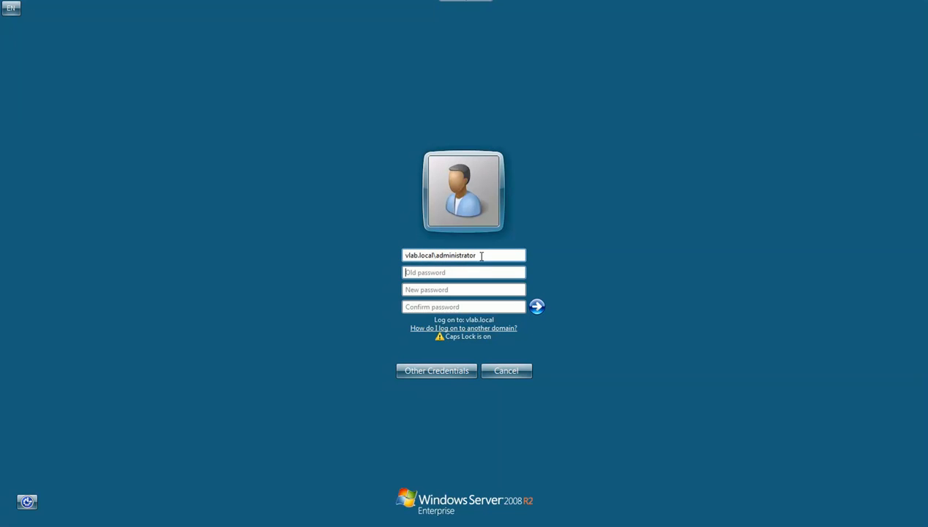
{"action": "key", "text": "Caps_Lock"}
{"action": "left_click_drag", "start_coordinate": [488, 258], "coordinate": [362, 248]}
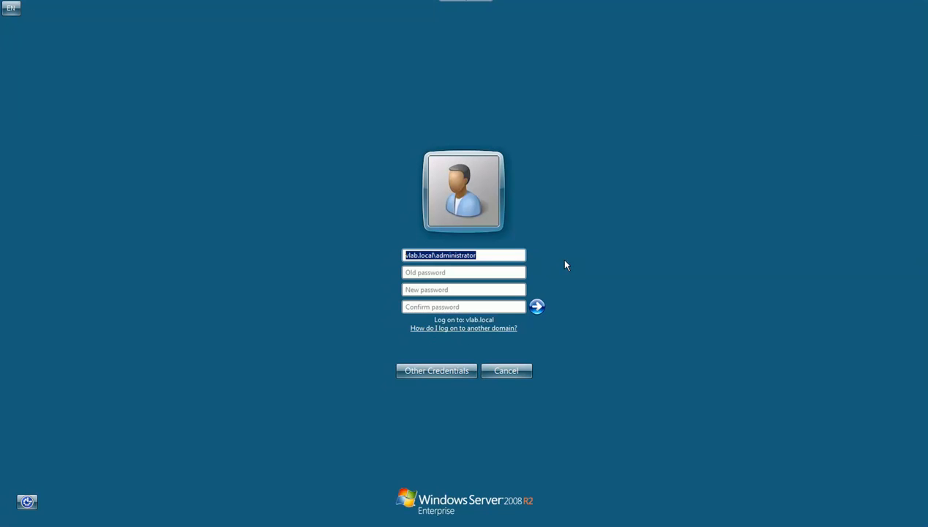
{"action": "type", "text": "192"}
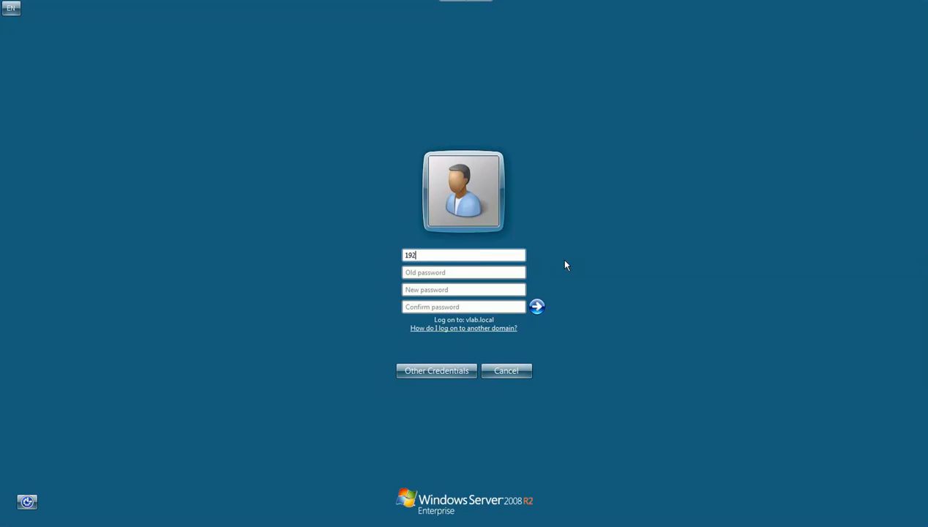
{"action": "type", "text": ".168.1.36\\A"}
{"action": "key", "text": "BackSpace"}
{"action": "key", "text": "BackSpace"}
{"action": "type", "text": "\\"}
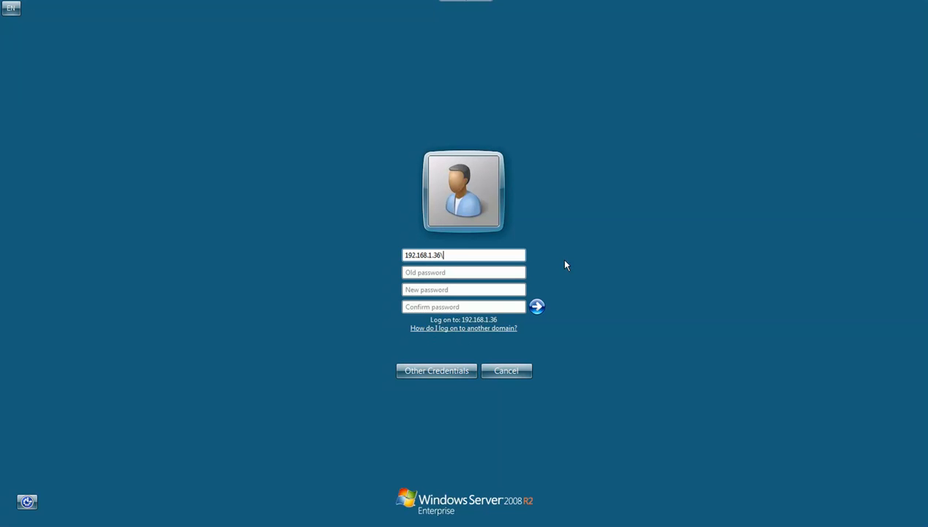
{"action": "type", "text": "administrator"}
Enter the old and new administrator passwords, submit, and acknowledge the confirmation.
{"action": "key", "text": "Tab"}
{"action": "type", "text": "******"}
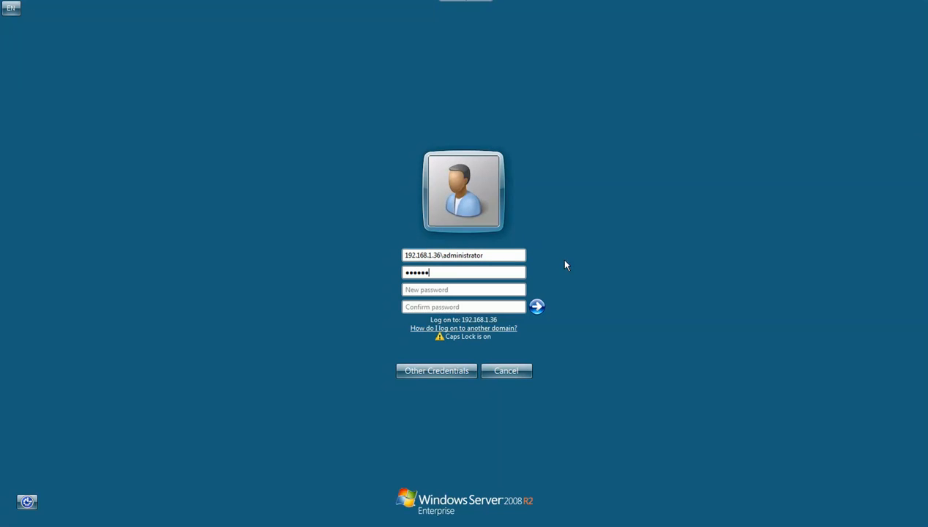
{"action": "key", "text": "BackSpace"}
{"action": "key", "text": "BackSpace"}
{"action": "key", "text": "BackSpace"}
{"action": "key", "text": "BackSpace"}
{"action": "key", "text": "BackSpace"}
{"action": "key", "text": "BackSpace"}
{"action": "key", "text": "Caps_Lock"}
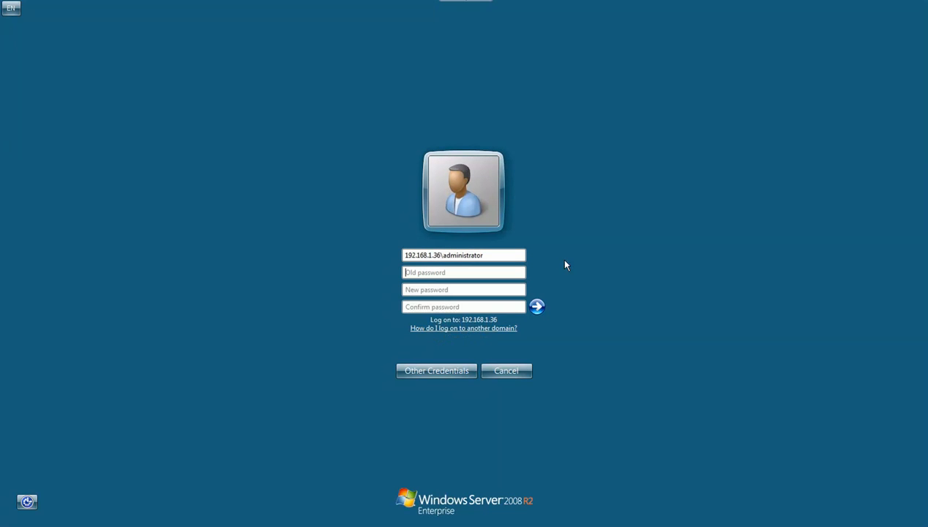
{"action": "type", "text": "******"}
{"action": "key", "text": "Tab"}
{"action": "type", "text": "******"}
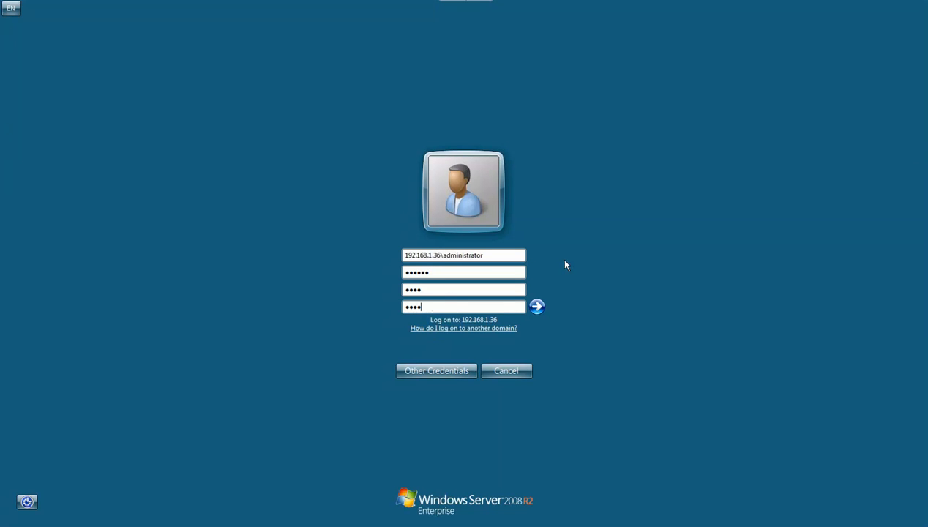
{"action": "key", "text": "Return"}
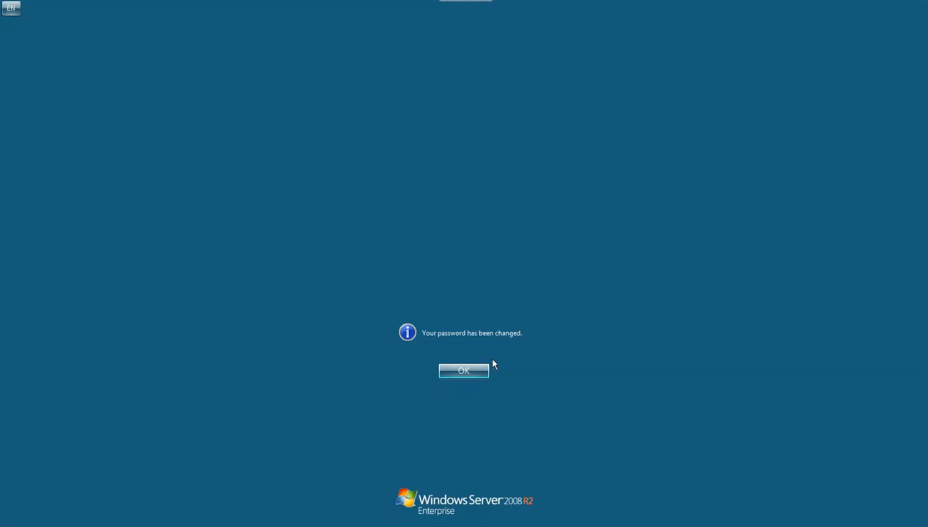
{"action": "left_click", "coordinate": [476, 372]}
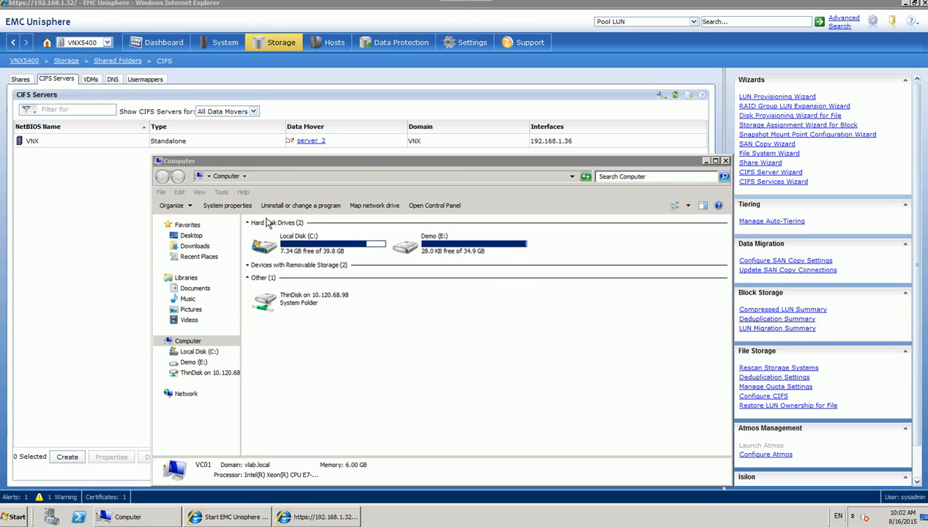
Navigate Explorer to the \\192.168.1.36 CIFS server.
{"action": "left_click", "coordinate": [275, 175]}
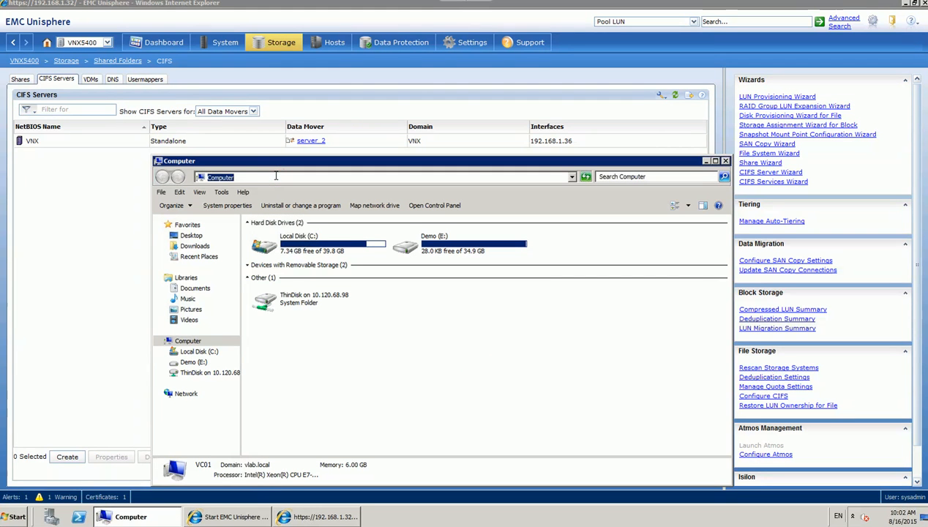
{"action": "type", "text": "\\\\192.168"}
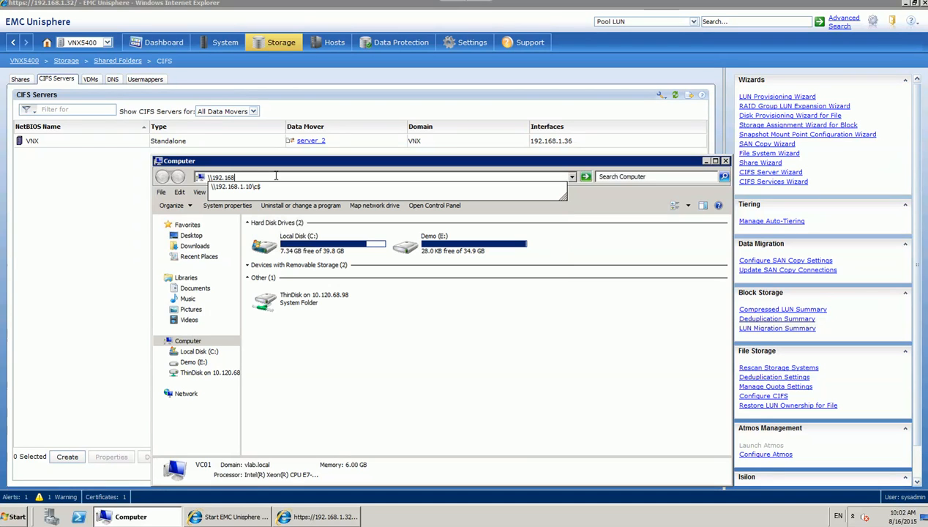
{"action": "type", "text": ".1.365"}
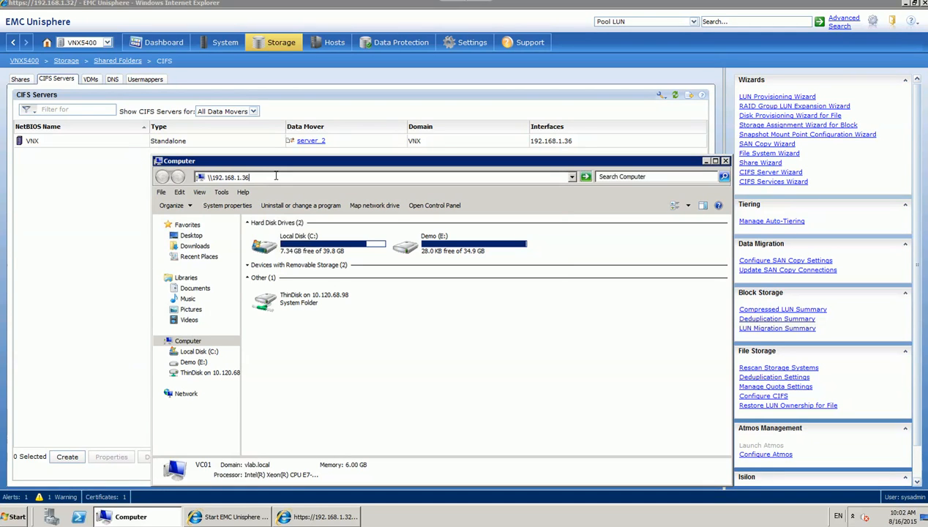
{"action": "key", "text": "Return"}
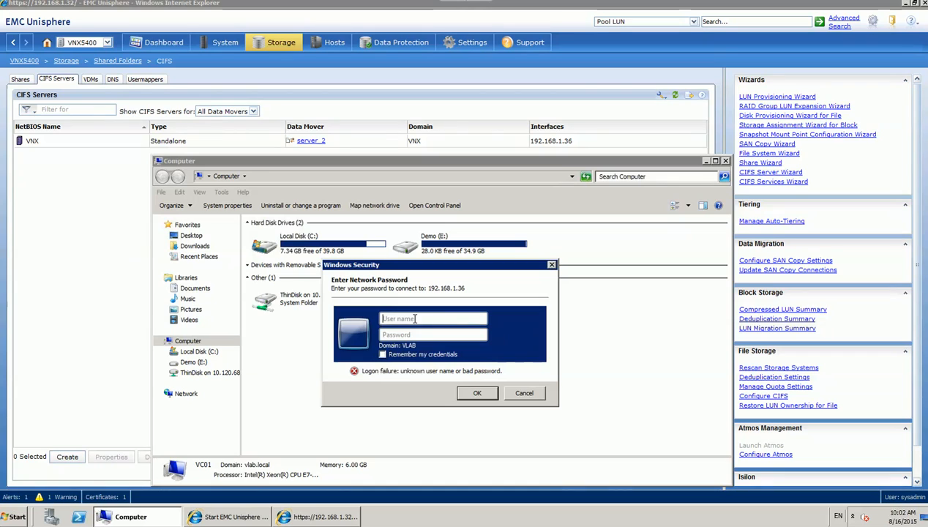
Log on as VNX\administrator to see the empty server, then return to Unisphere.
{"action": "type", "text": "vnx"}
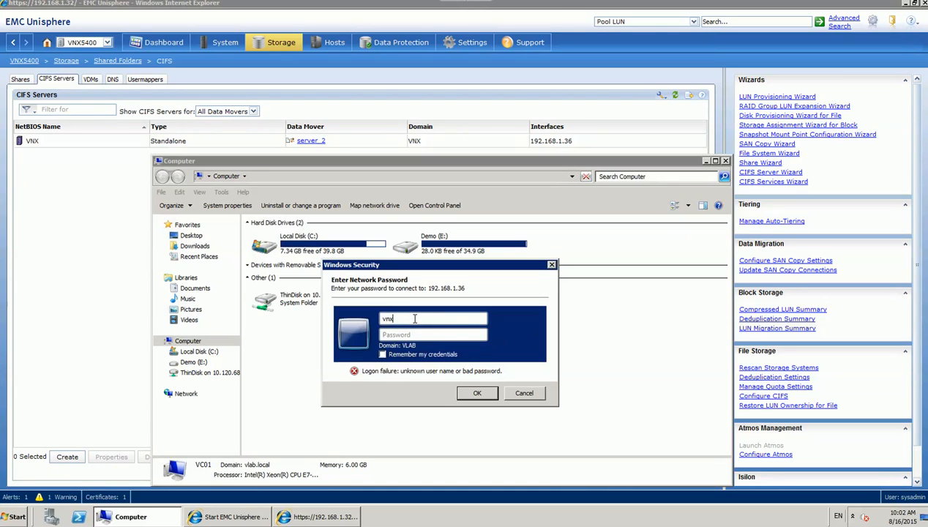
{"action": "key", "text": "BackSpace"}
{"action": "key", "text": "BackSpace"}
{"action": "key", "text": "BackSpace"}
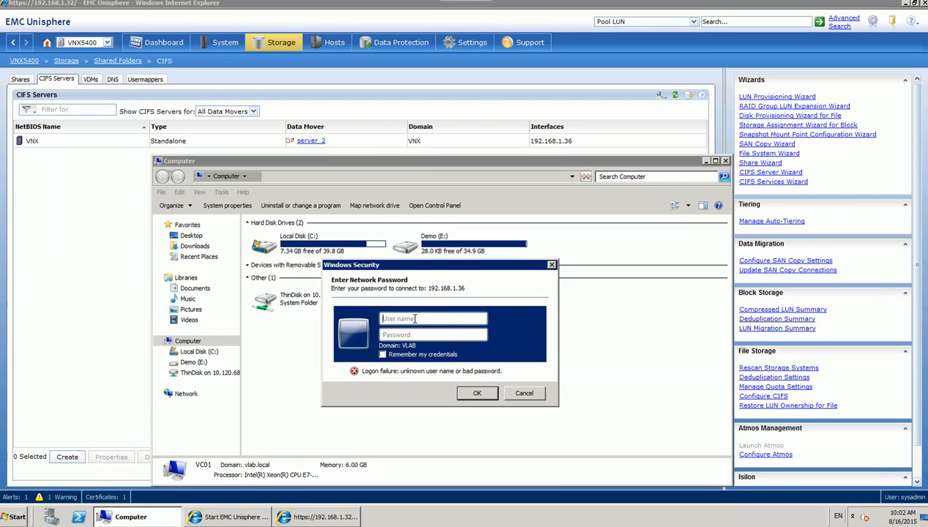
{"action": "key", "text": "Caps_Lock"}
{"action": "type", "text": "V"}
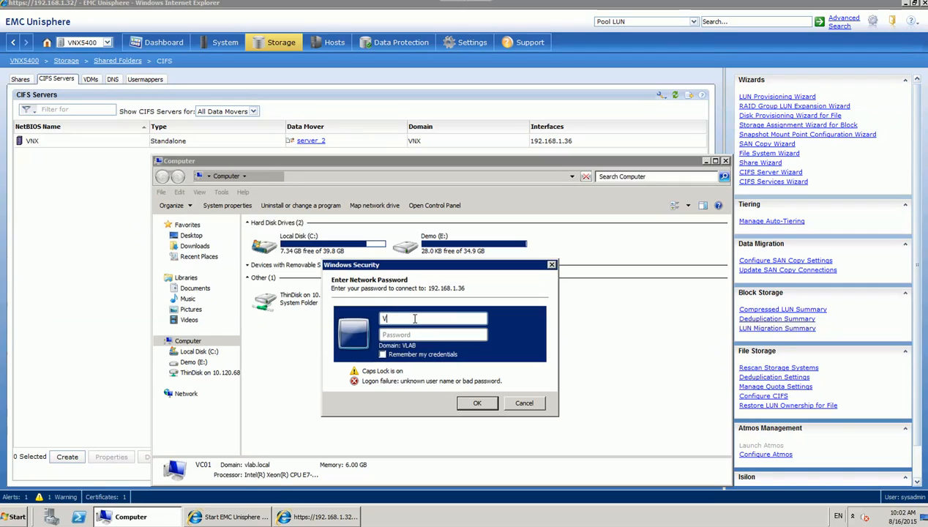
{"action": "type", "text": "NX"}
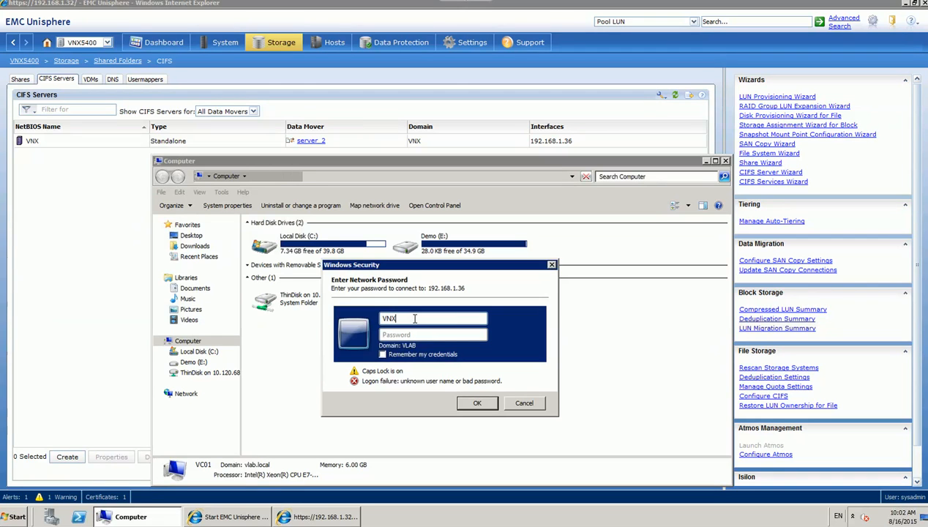
{"action": "key", "text": "Caps_Lock"}
{"action": "type", "text": "\\A"}
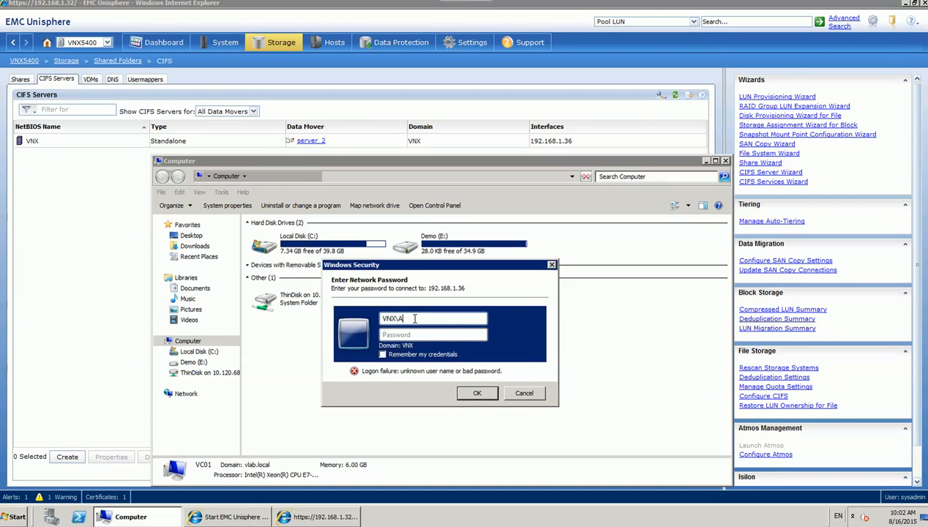
{"action": "type", "text": "D"}
{"action": "key", "text": "Caps_Lock"}
{"action": "key", "text": "BackSpace"}
{"action": "type", "text": "adm"}
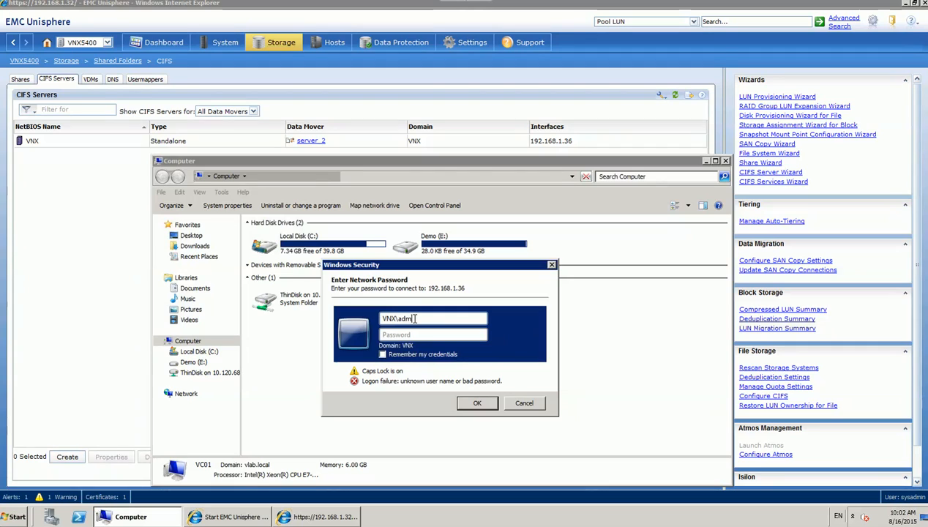
{"action": "type", "text": "inistrator"}
{"action": "key", "text": "Tab"}
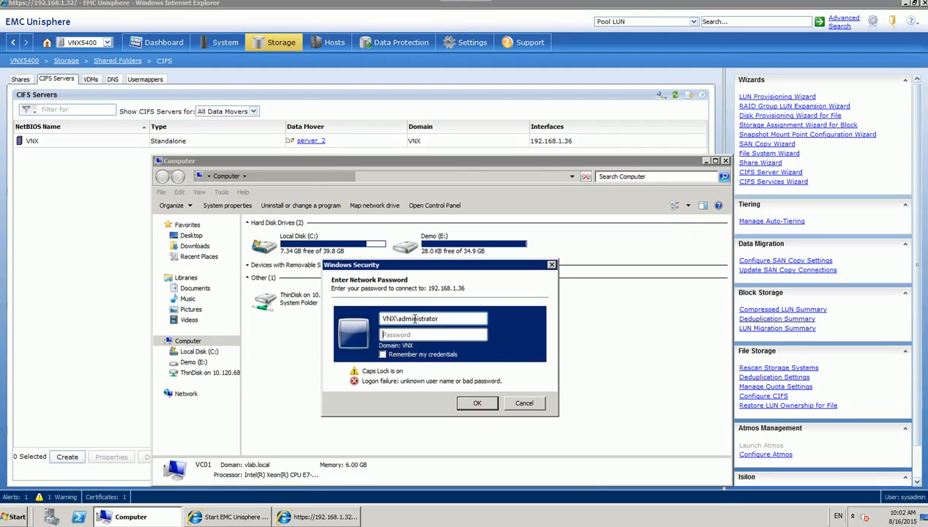
{"action": "type", "text": "****"}
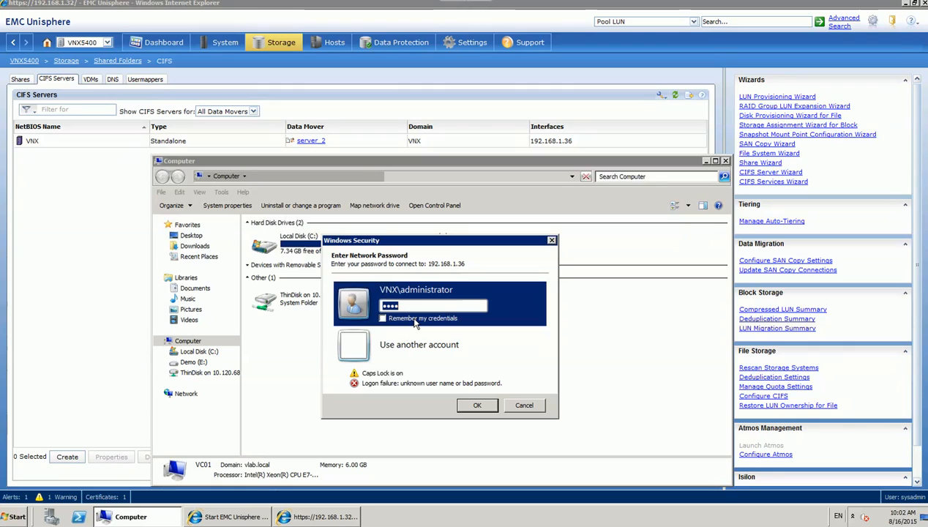
{"action": "type", "text": "***"}
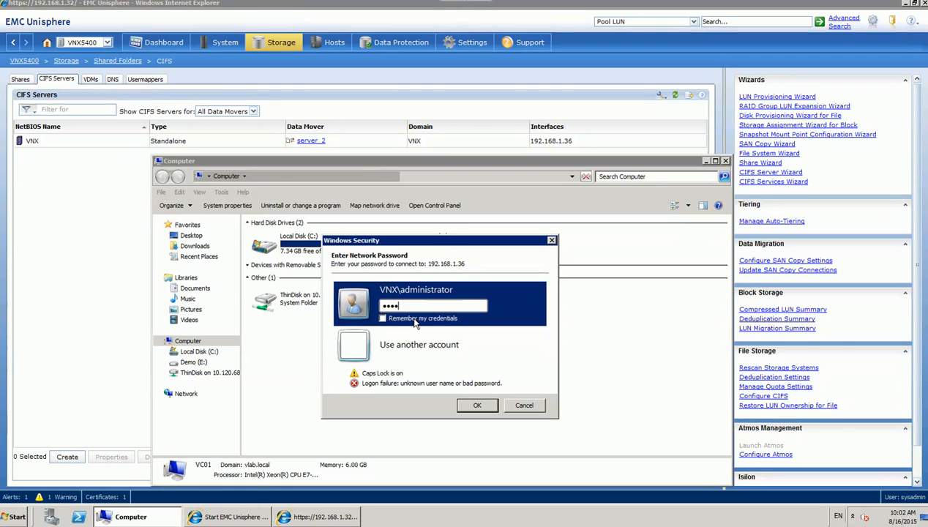
{"action": "key", "text": "Return"}
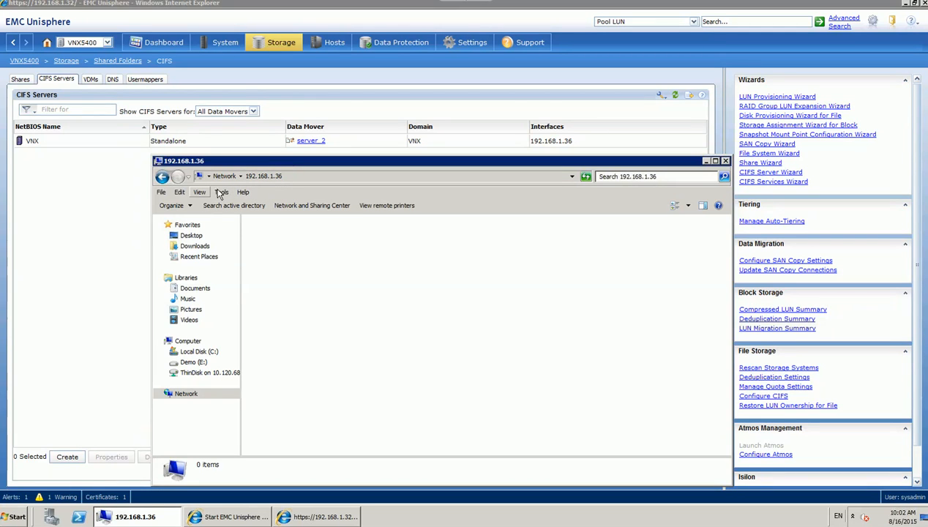
{"action": "left_click", "coordinate": [96, 206]}
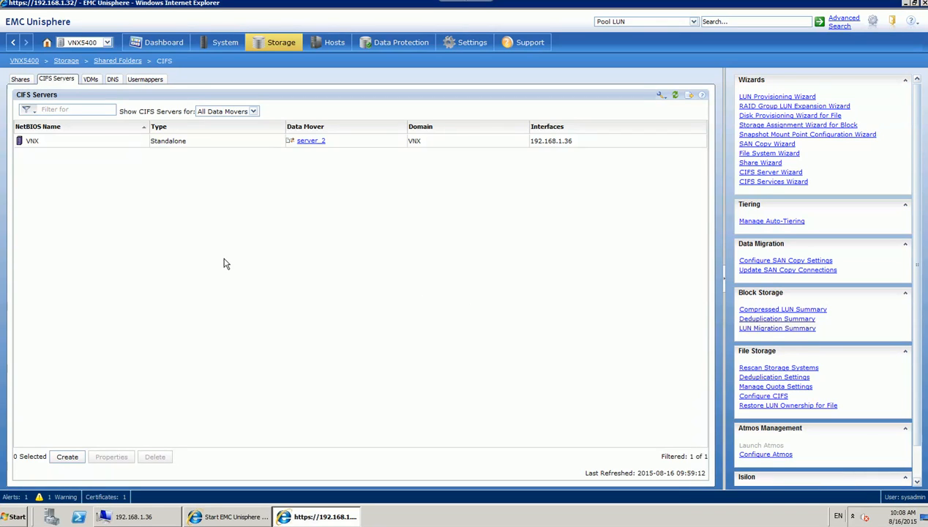
Create CIFS share Share_1 for FS_new_1 at \FS_new_1, served by the VNX CIFS server.
{"action": "left_click", "coordinate": [21, 80]}
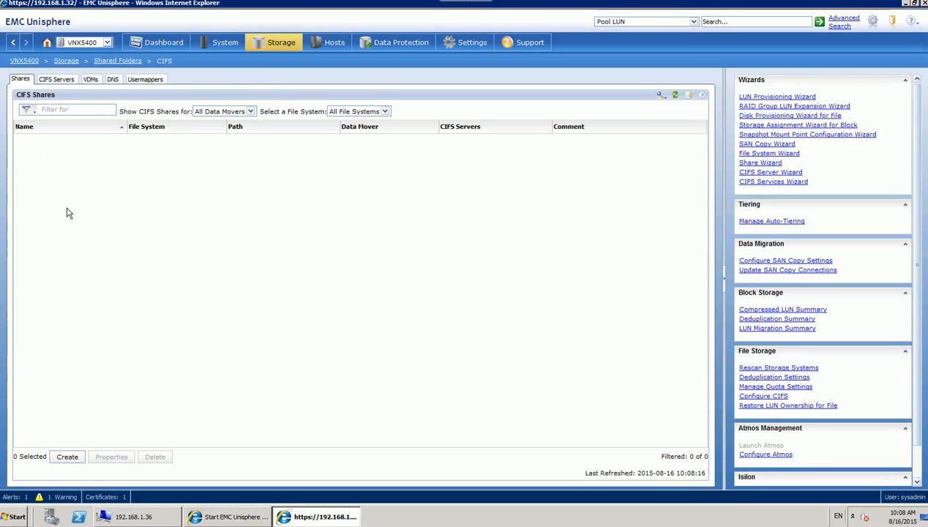
{"action": "left_click", "coordinate": [67, 458]}
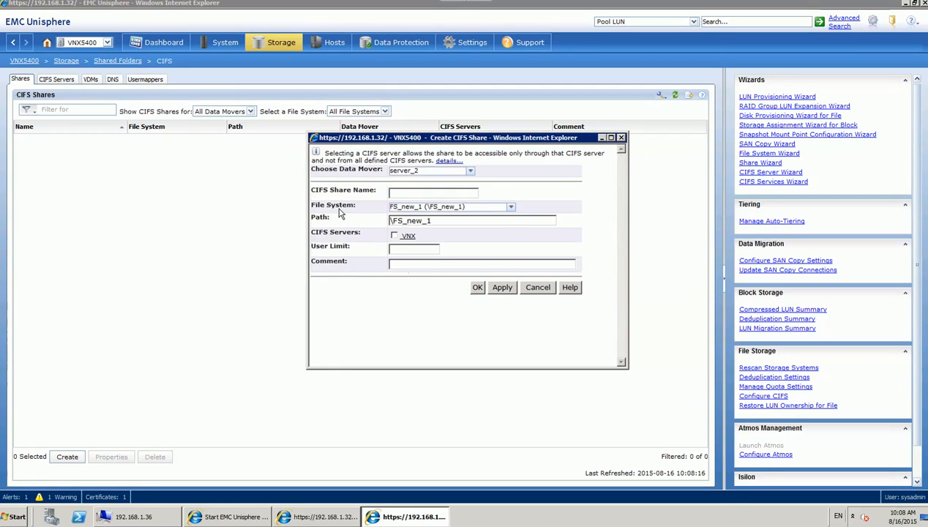
{"action": "left_click", "coordinate": [394, 237]}
{"action": "left_click", "coordinate": [162, 512]}
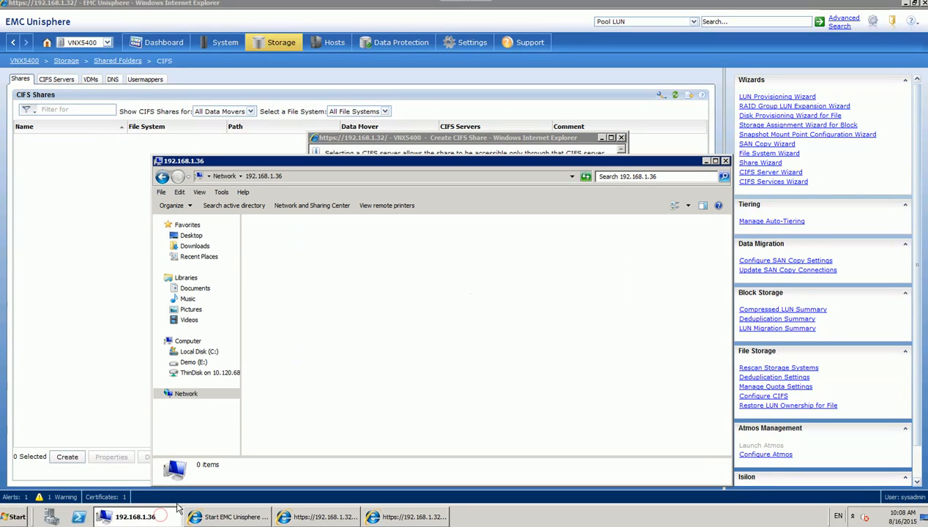
{"action": "left_click", "coordinate": [706, 161]}
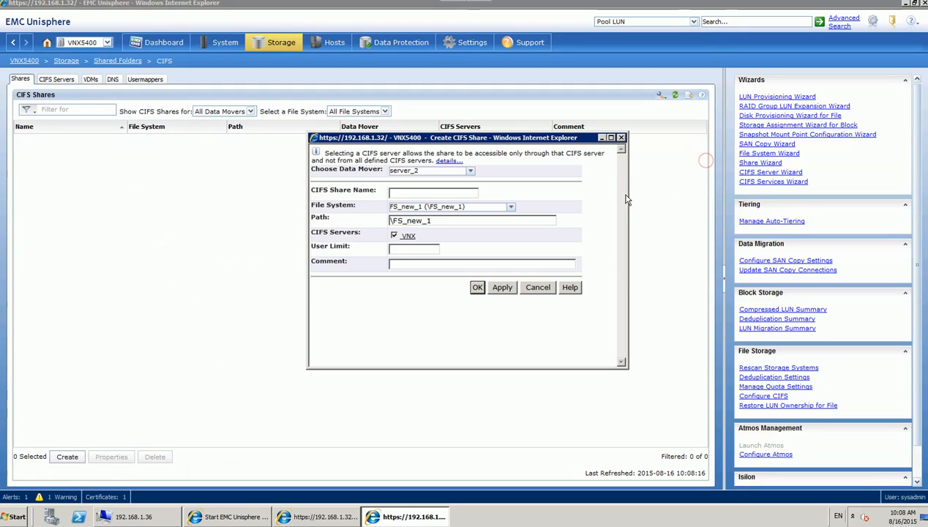
{"action": "left_click", "coordinate": [453, 194]}
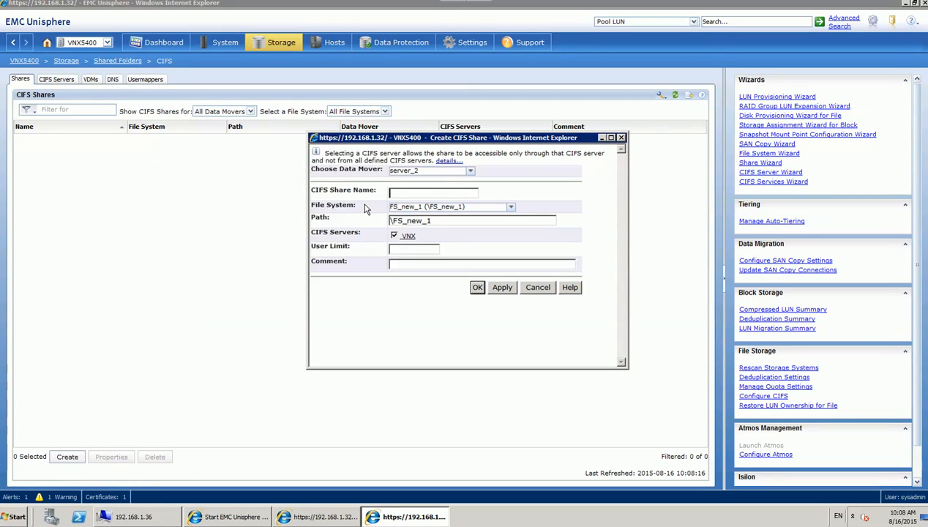
{"action": "type", "text": "Share_1"}
{"action": "left_click", "coordinate": [477, 287]}
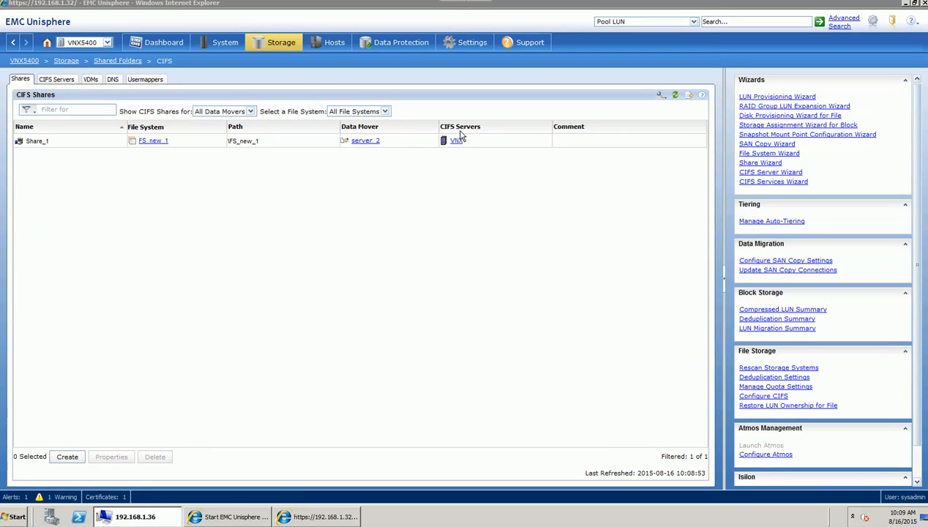
Open Share_1 on 192.168.1.36 in Explorer.
{"action": "left_click", "coordinate": [155, 519]}
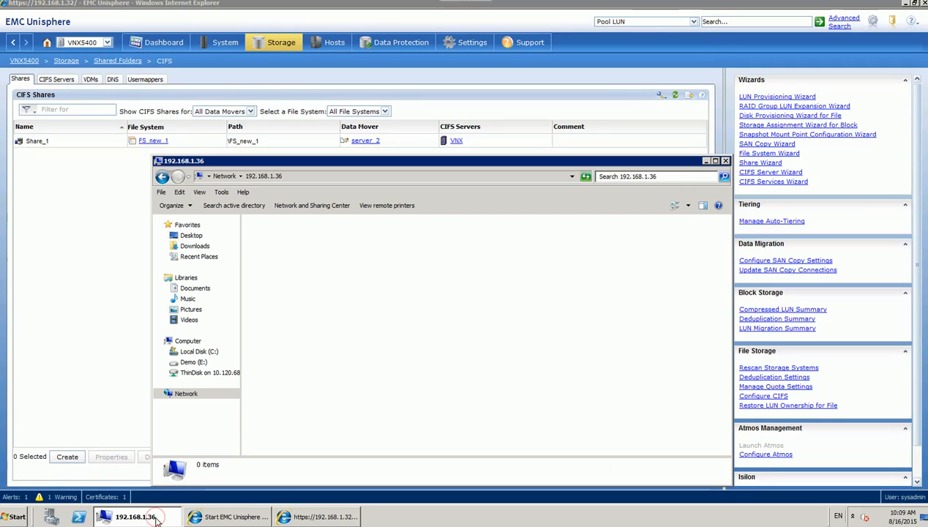
{"action": "left_click", "coordinate": [273, 311]}
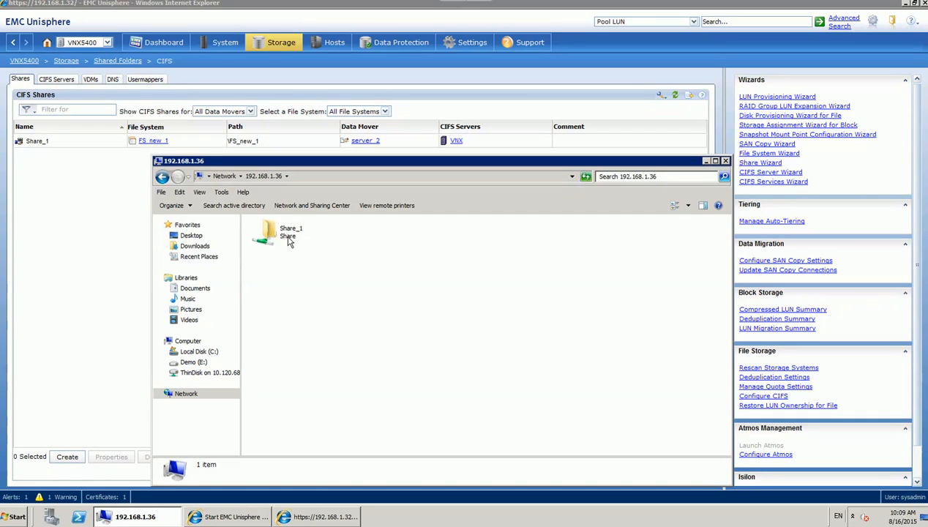
{"action": "double_click", "coordinate": [288, 239]}
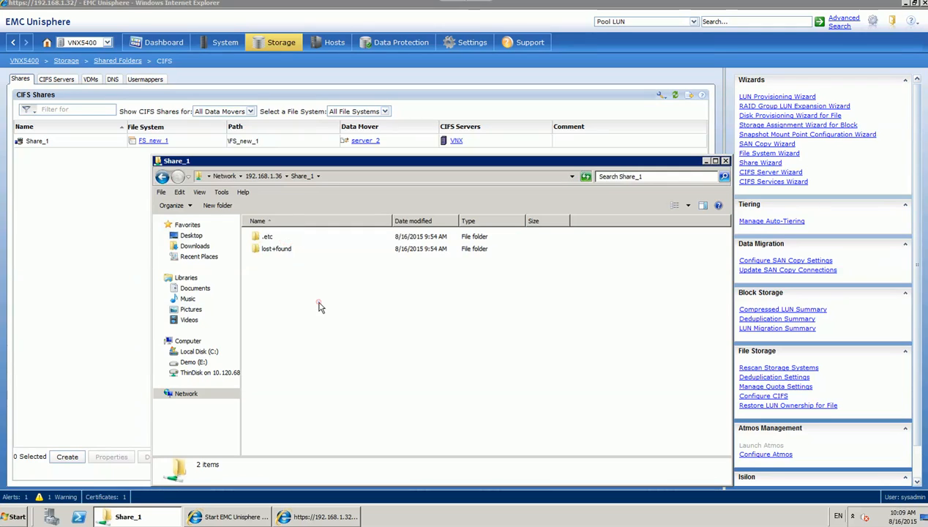
Create and save 'test file' containing 'this is our test files', then reopen it to verify.
{"action": "right_click", "coordinate": [321, 304]}
{"action": "mouse_move", "coordinate": [370, 402]}
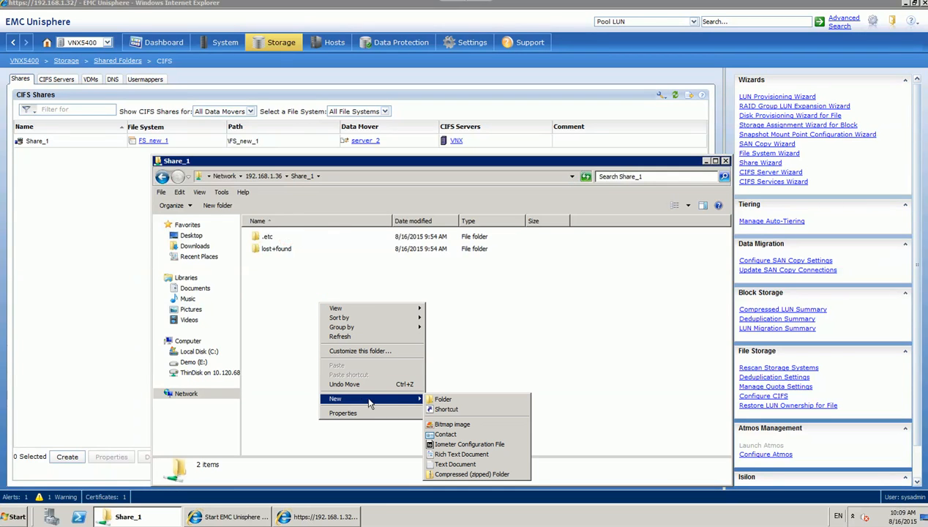
{"action": "left_click", "coordinate": [440, 464]}
{"action": "type", "text": "test file"}
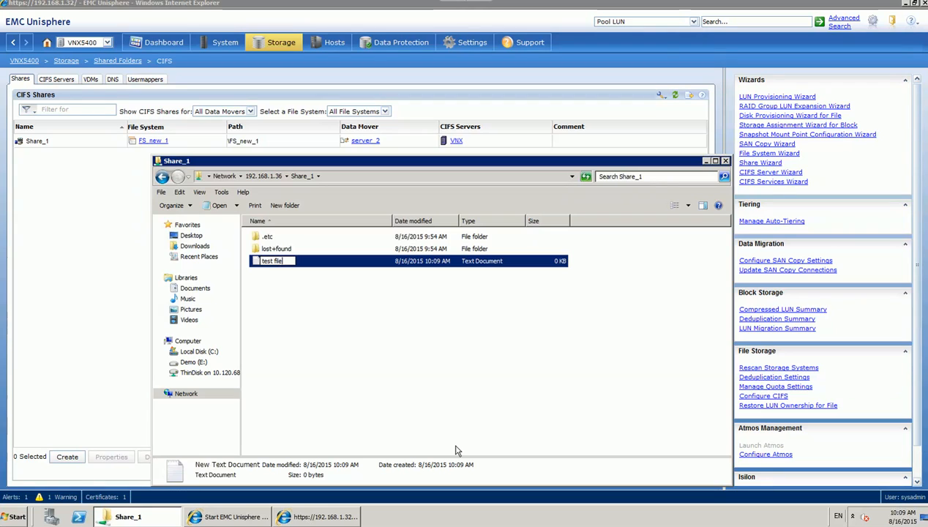
{"action": "key", "text": "Return"}
{"action": "key", "text": "Return"}
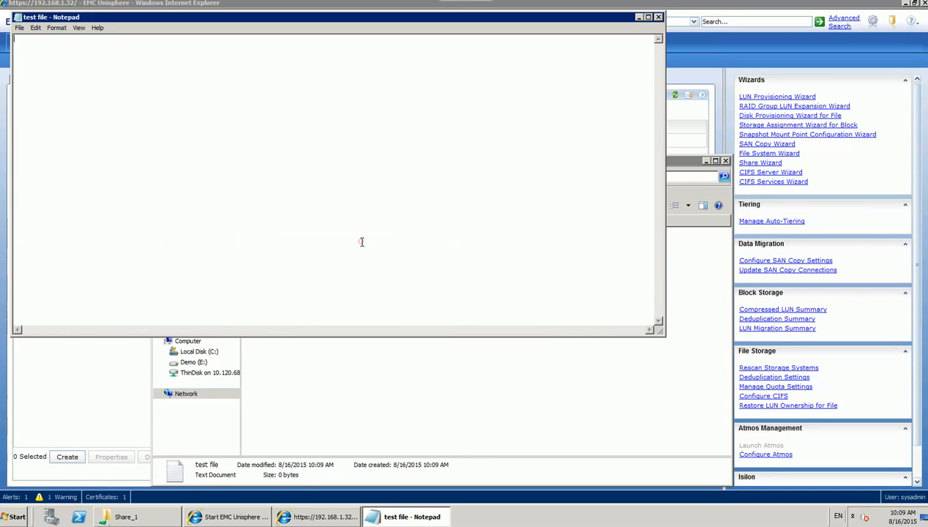
{"action": "type", "text": "this is our test files"}
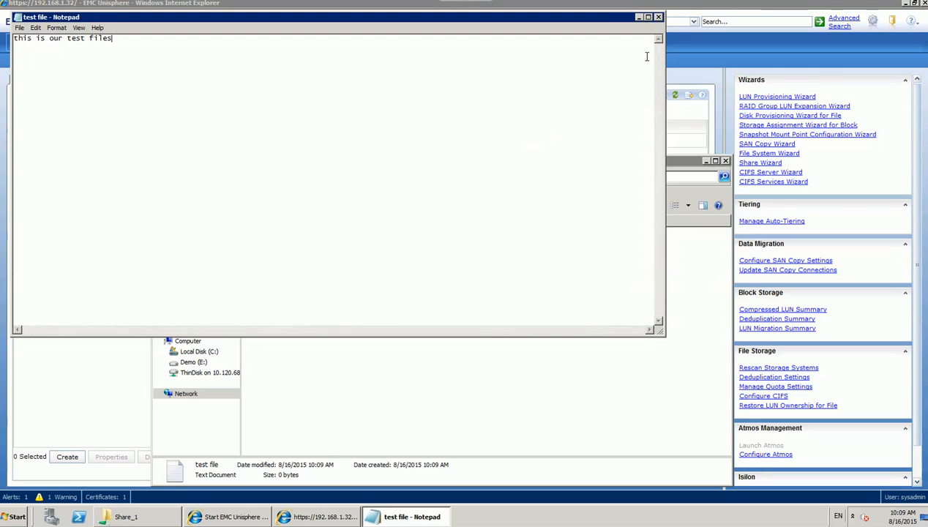
{"action": "left_click", "coordinate": [20, 28]}
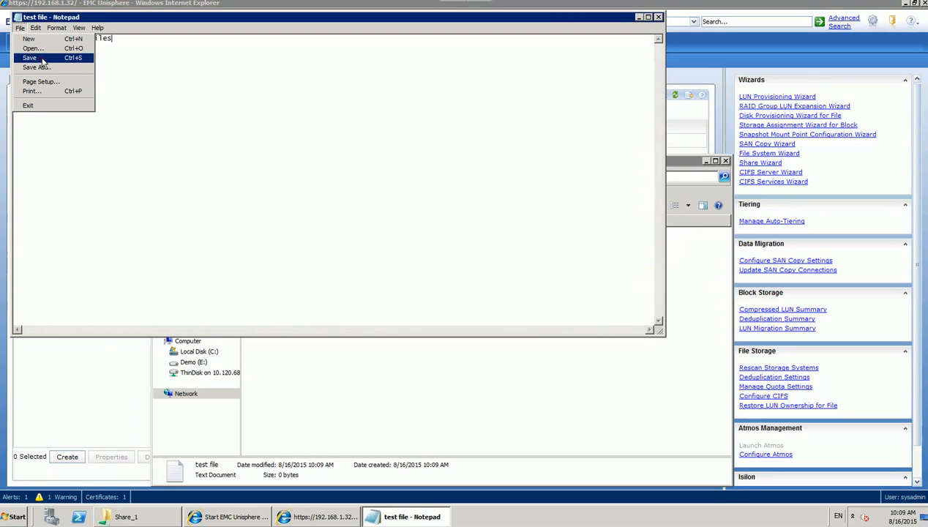
{"action": "left_click", "coordinate": [42, 58]}
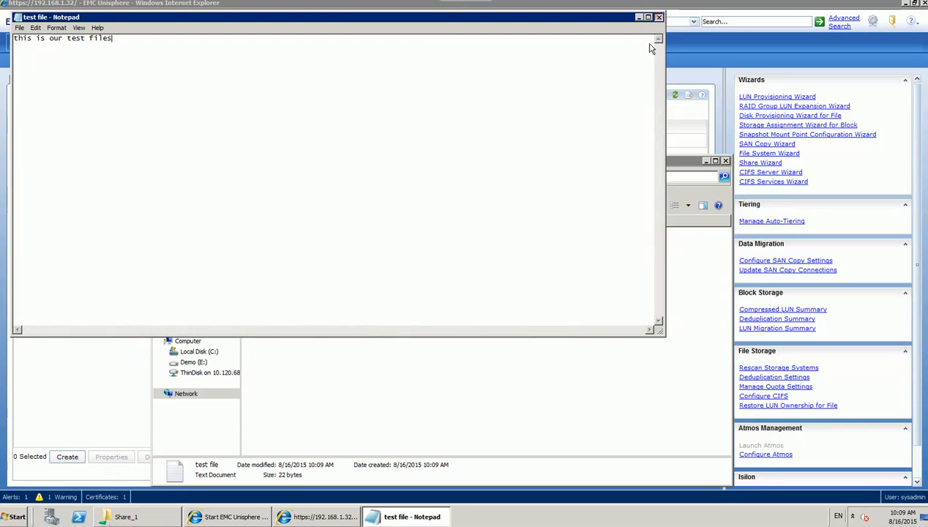
{"action": "left_click", "coordinate": [659, 17]}
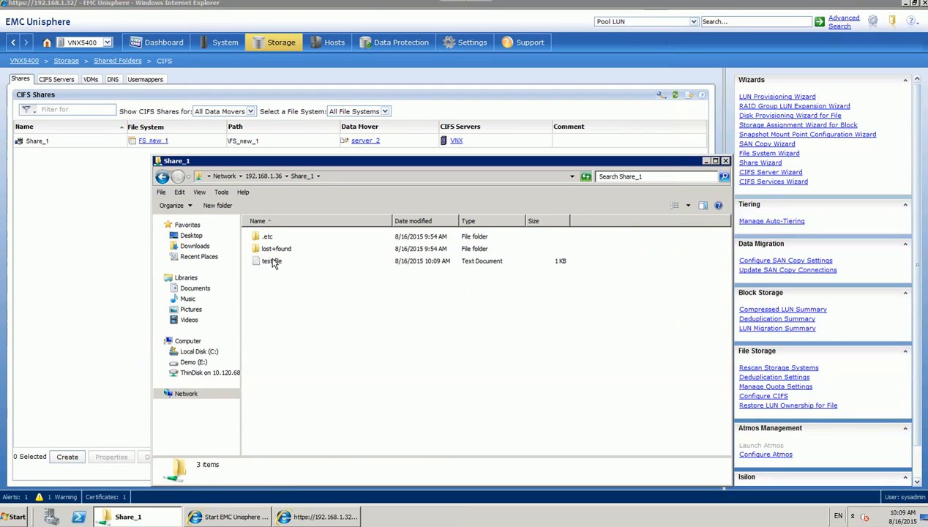
{"action": "double_click", "coordinate": [272, 262]}
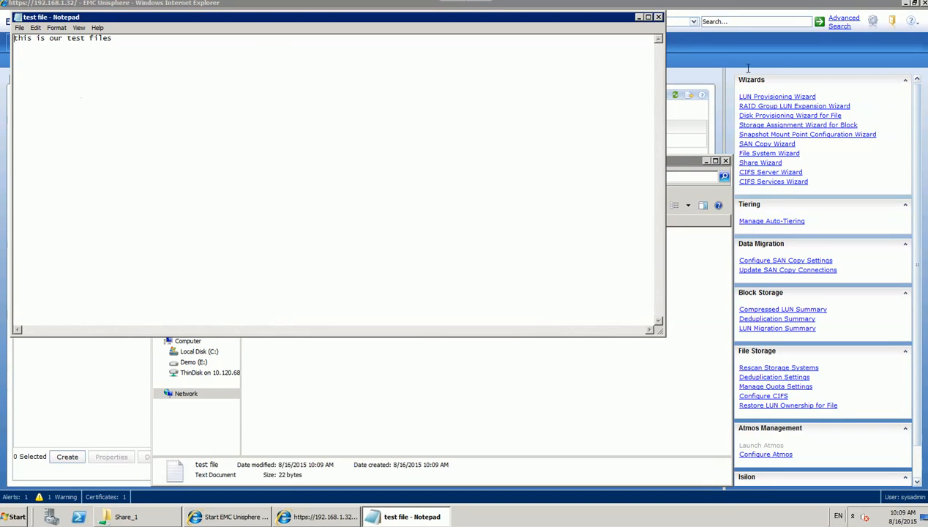
{"action": "left_click", "coordinate": [659, 16]}
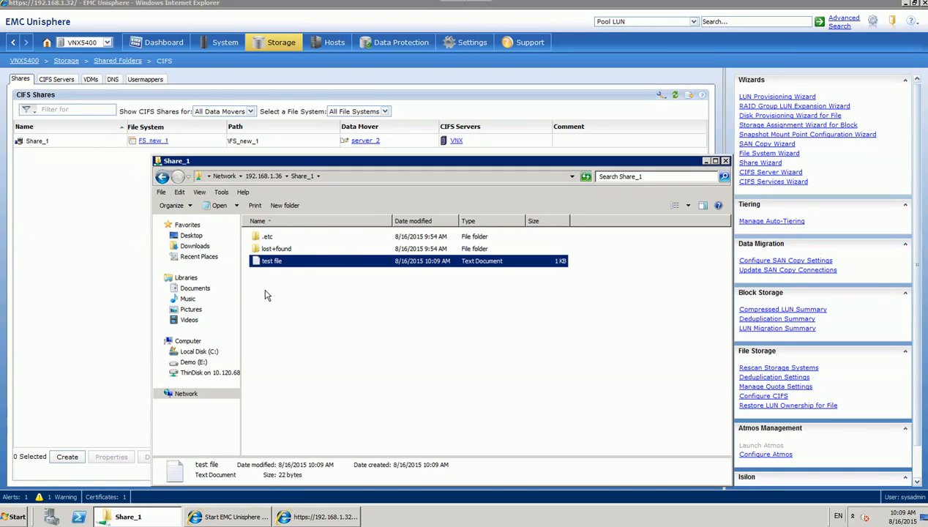
Create a new folder named Neasted_share inside Share_1.
{"action": "left_click", "coordinate": [275, 316]}
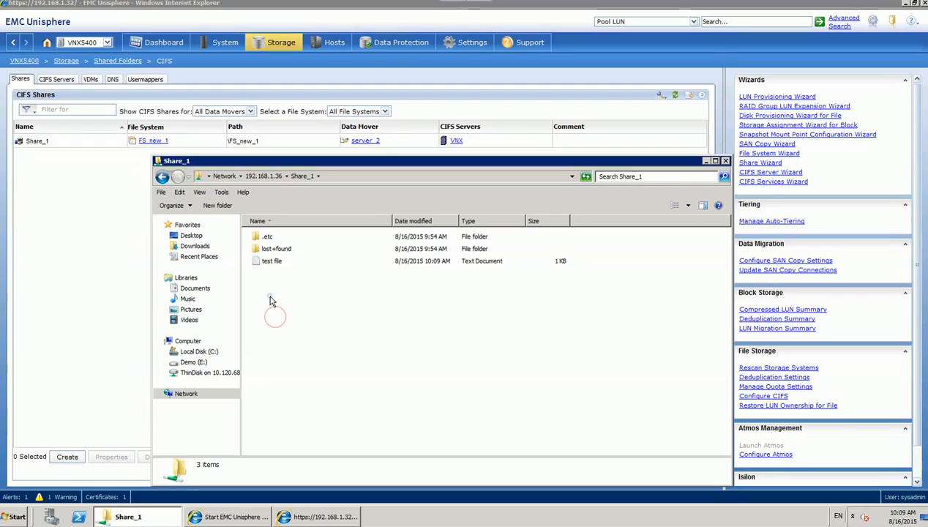
{"action": "right_click", "coordinate": [270, 297]}
{"action": "mouse_move", "coordinate": [328, 400]}
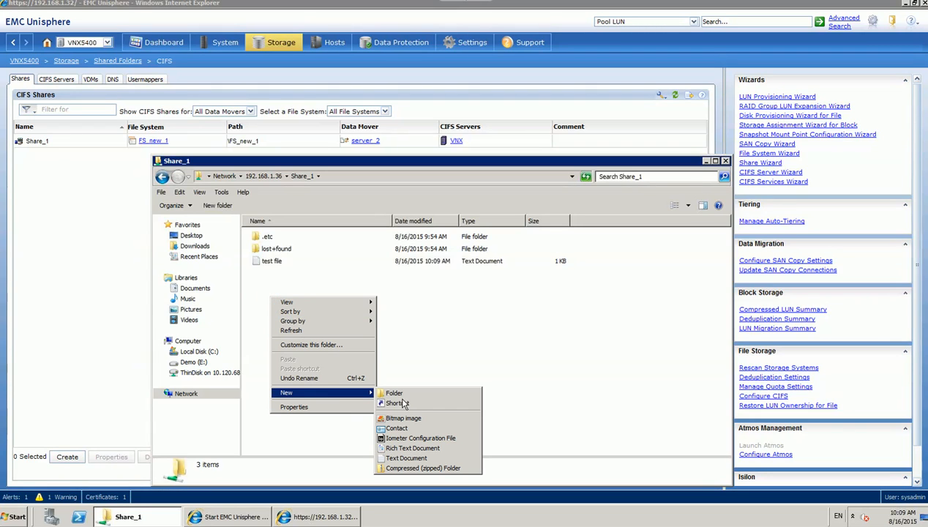
{"action": "left_click", "coordinate": [409, 395]}
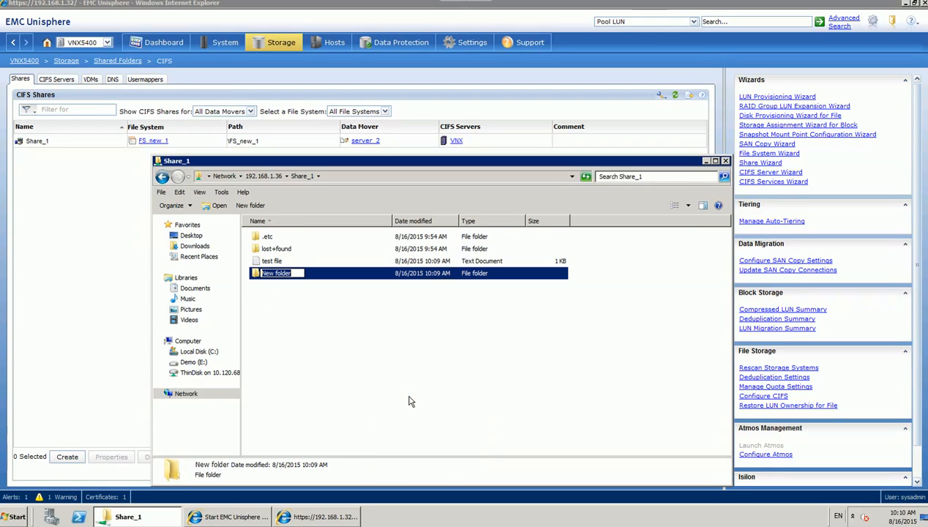
{"action": "type", "text": "Neasted_share"}
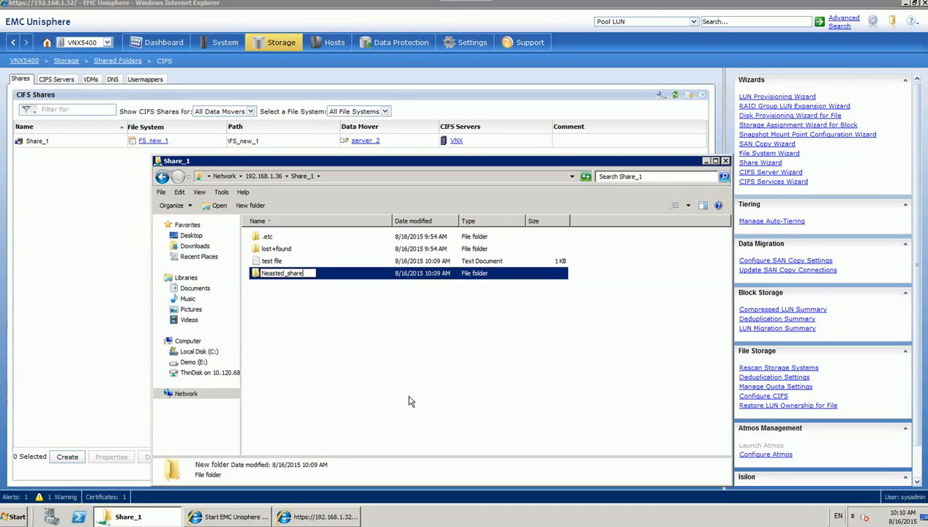
{"action": "key", "text": "Return"}
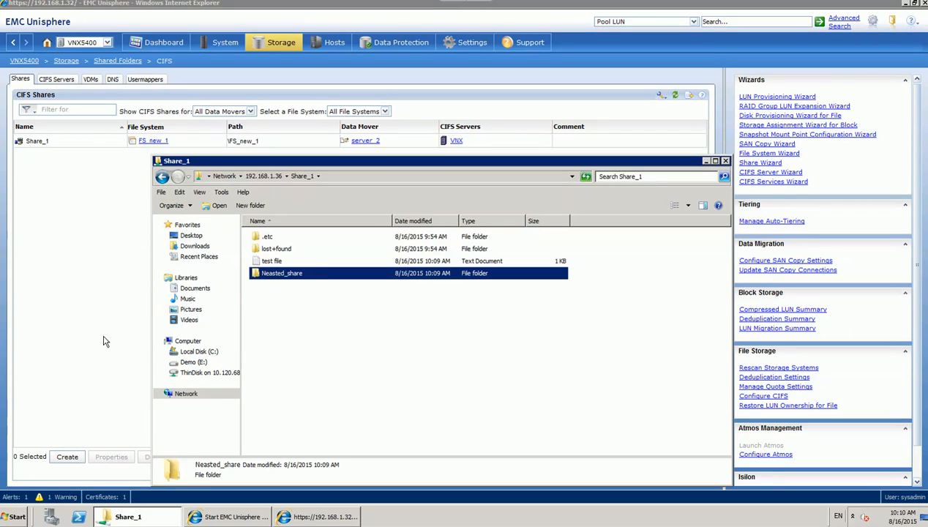
Create CIFS share Share_2 at path \FS_new_1\Neasted_share, served by the VNX CIFS server.
{"action": "left_click", "coordinate": [105, 382]}
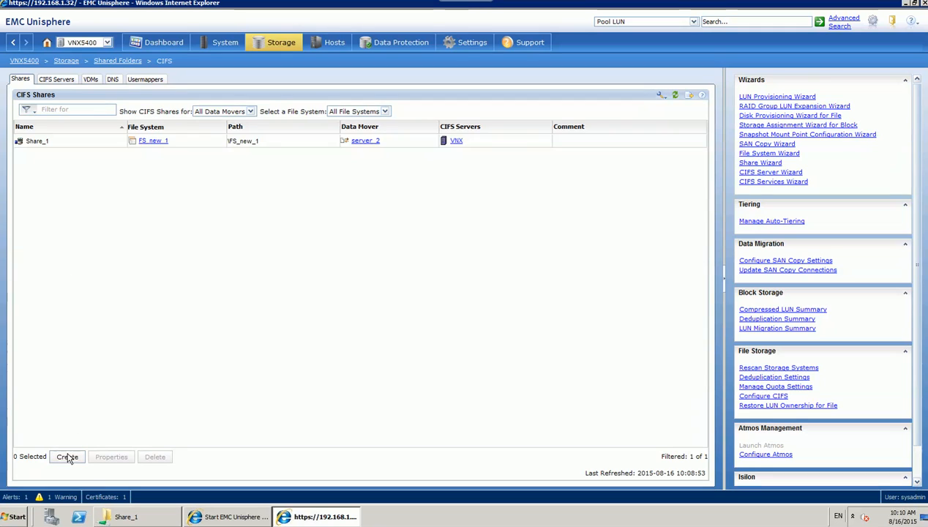
{"action": "left_click", "coordinate": [67, 458]}
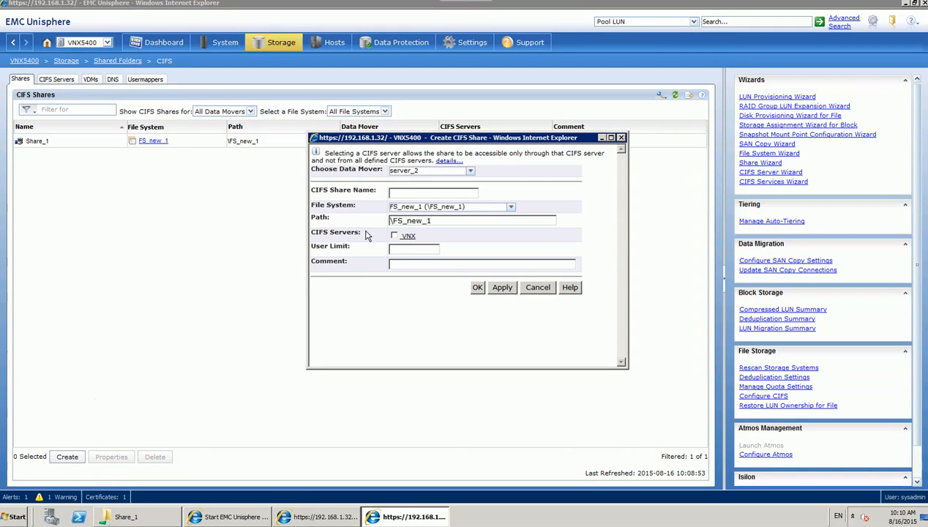
{"action": "left_click", "coordinate": [423, 193]}
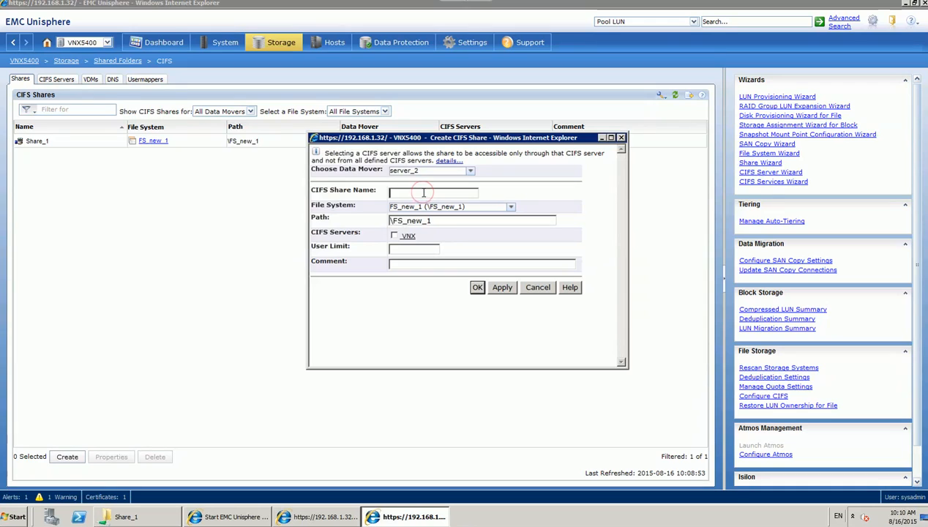
{"action": "type", "text": "Share_2"}
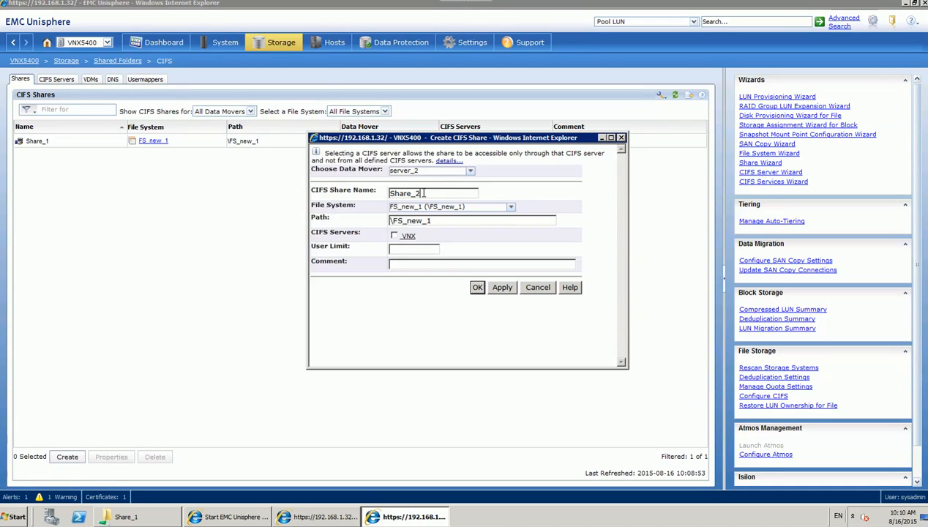
{"action": "left_click", "coordinate": [451, 218]}
{"action": "type", "text": "\\NEaste"}
{"action": "key", "text": "BackSpace"}
{"action": "left_click", "coordinate": [394, 236]}
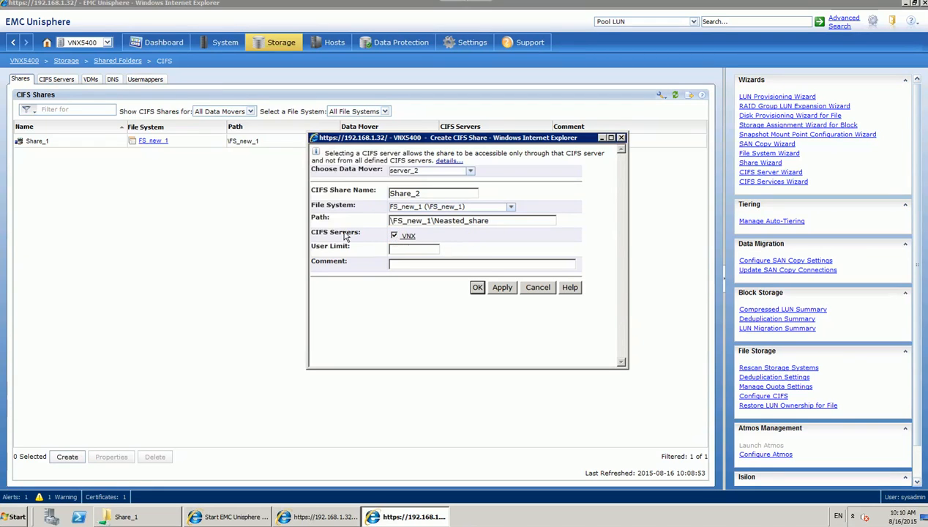
{"action": "left_click", "coordinate": [476, 290]}
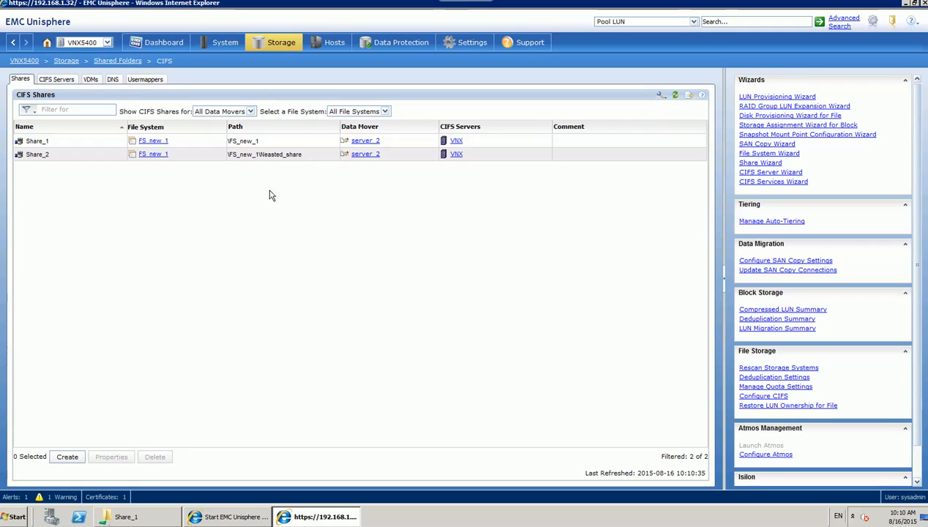
Open Share_2 from the 192.168.1.36 server view in Explorer.
{"action": "left_click", "coordinate": [171, 518]}
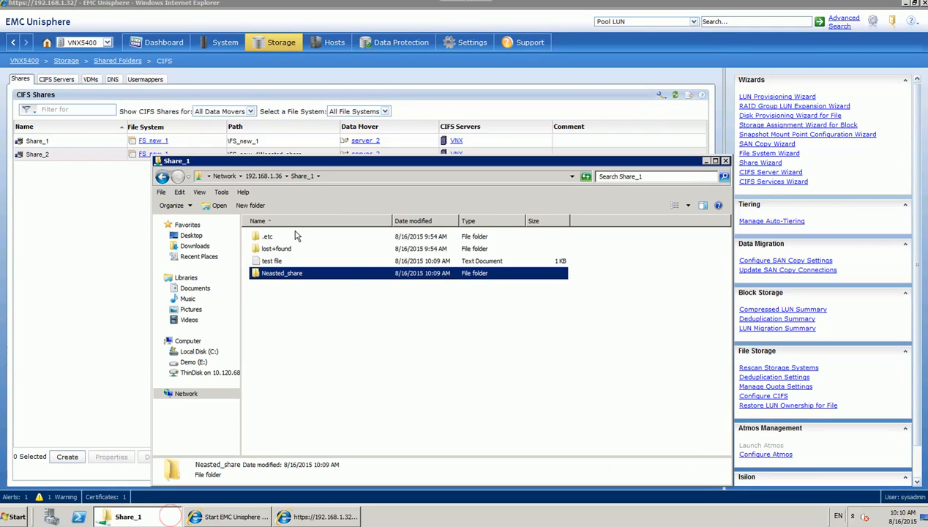
{"action": "left_click", "coordinate": [267, 176]}
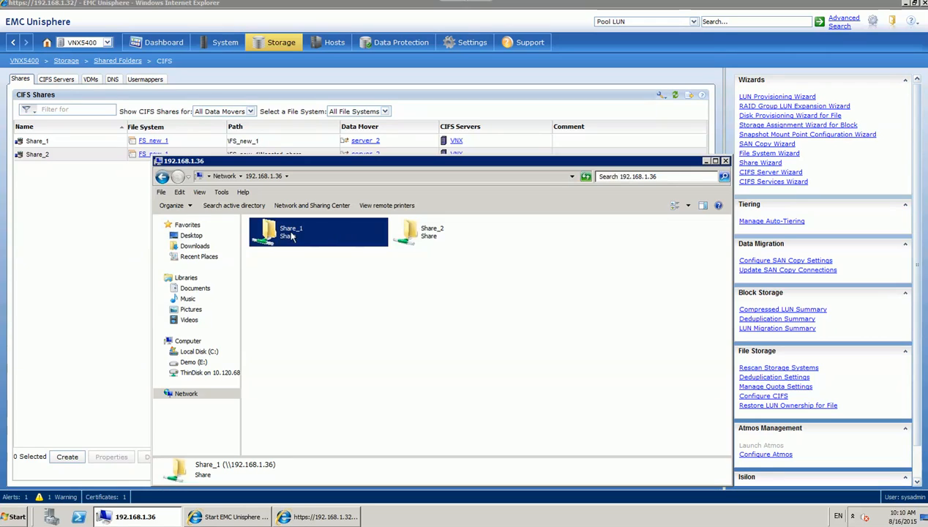
{"action": "left_click", "coordinate": [400, 300]}
{"action": "double_click", "coordinate": [421, 232]}
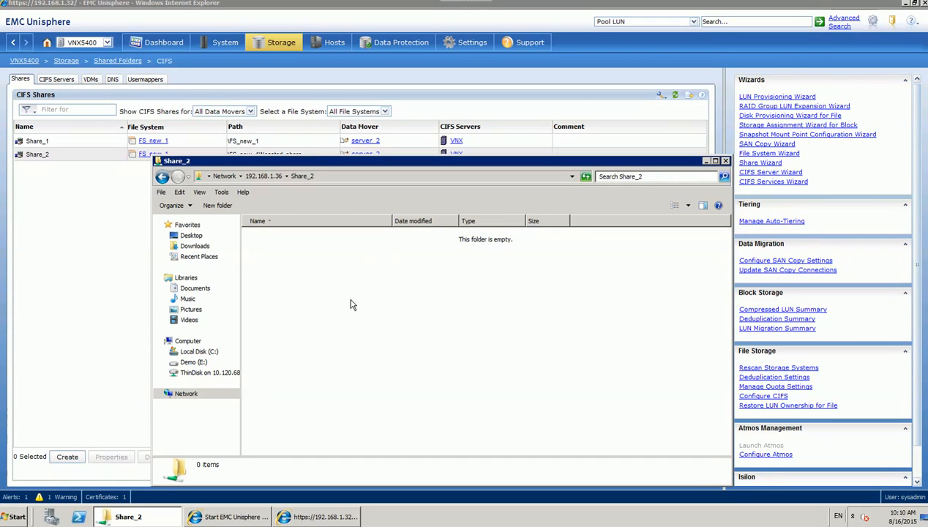
Create text file 'Share_2 file' with 'input of share_2 file' and save it.
{"action": "right_click", "coordinate": [331, 264]}
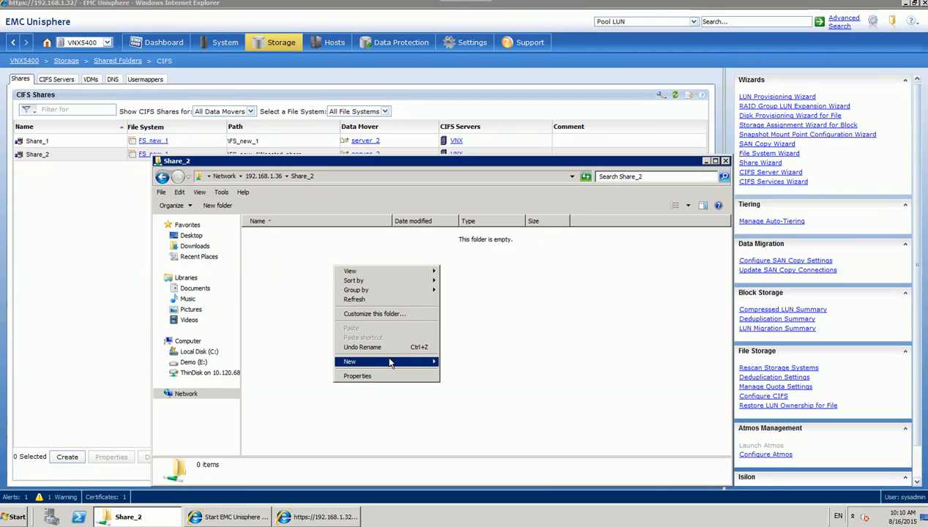
{"action": "mouse_move", "coordinate": [411, 361]}
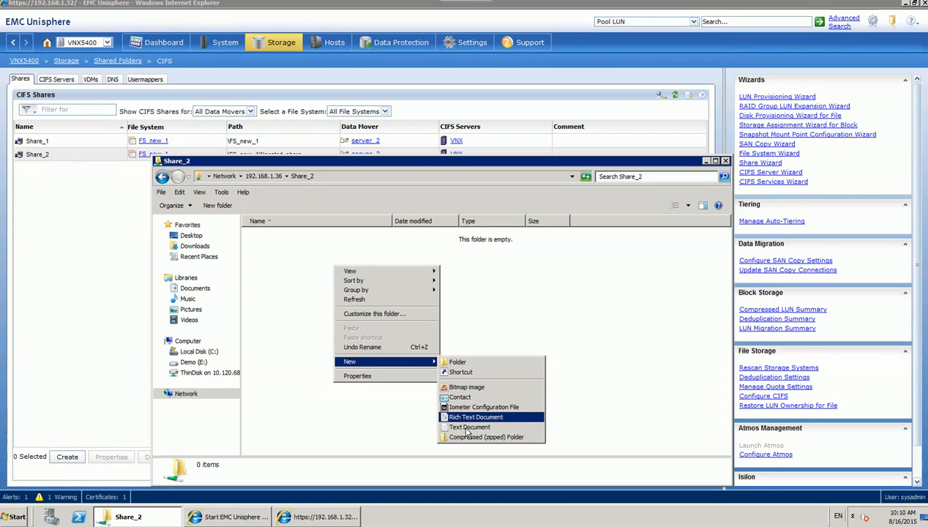
{"action": "left_click", "coordinate": [469, 427]}
{"action": "type", "text": "S"}
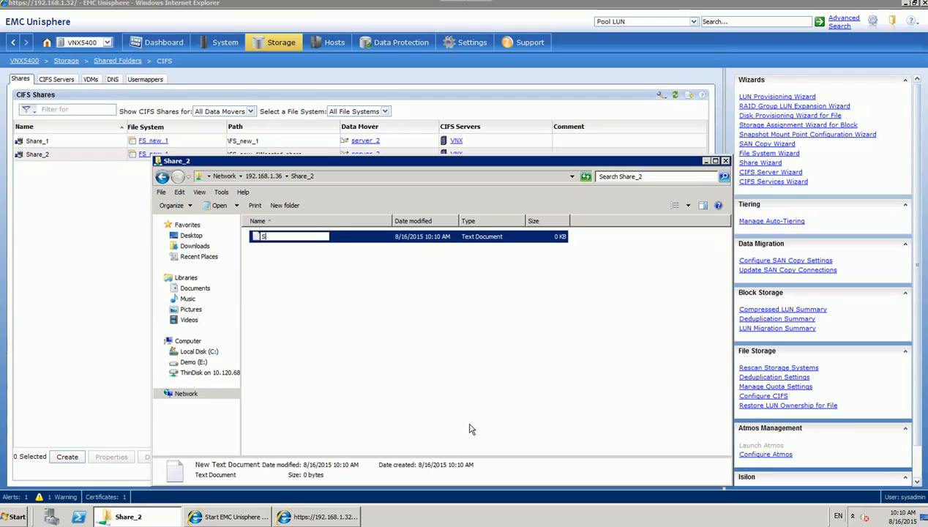
{"action": "type", "text": "hare_2 fi"}
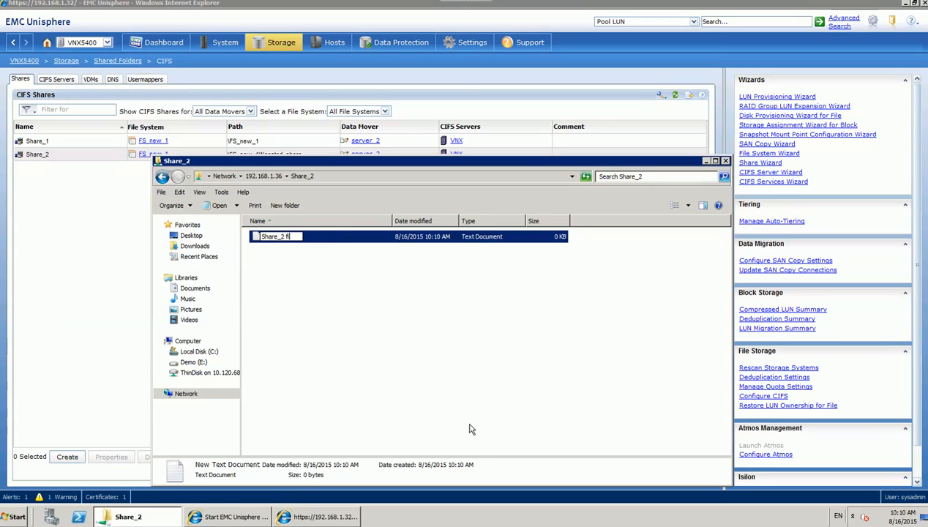
{"action": "type", "text": "le"}
{"action": "key", "text": "Return"}
{"action": "key", "text": "Return"}
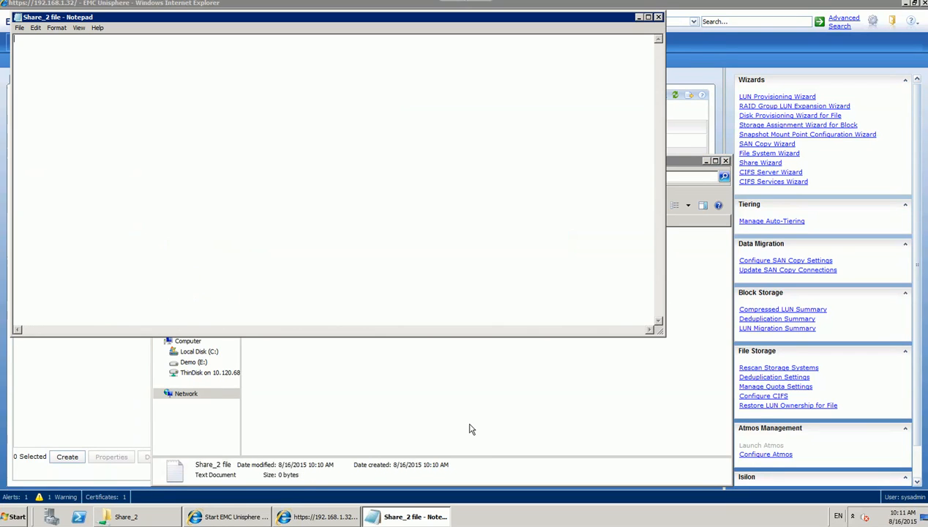
{"action": "type", "text": "input of share_2 file"}
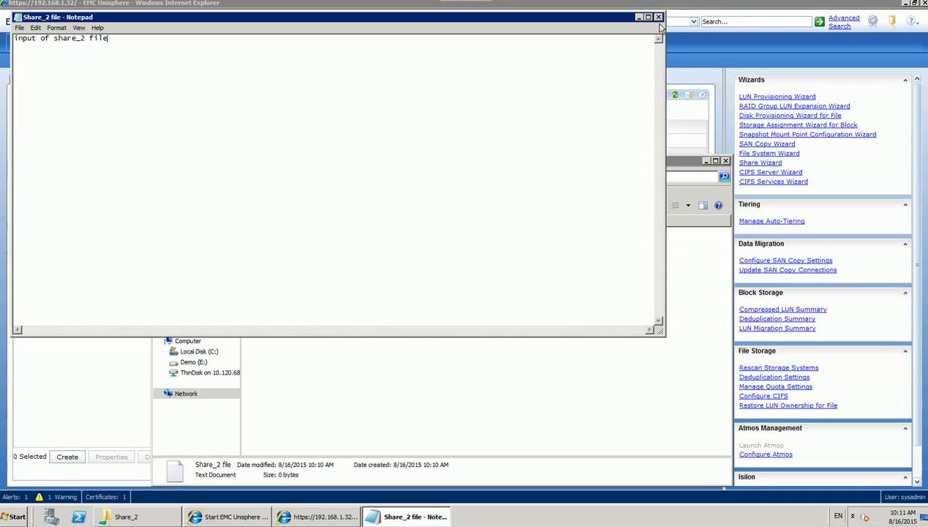
{"action": "left_click", "coordinate": [657, 18]}
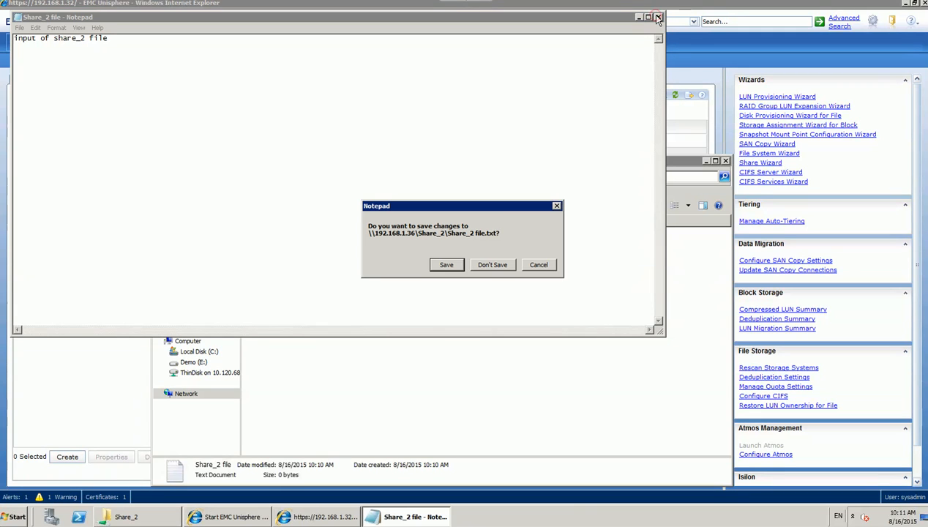
{"action": "left_click", "coordinate": [446, 265]}
Return to the 192.168.1.36 view listing Share_1 and Share_2.
{"action": "left_click", "coordinate": [354, 311]}
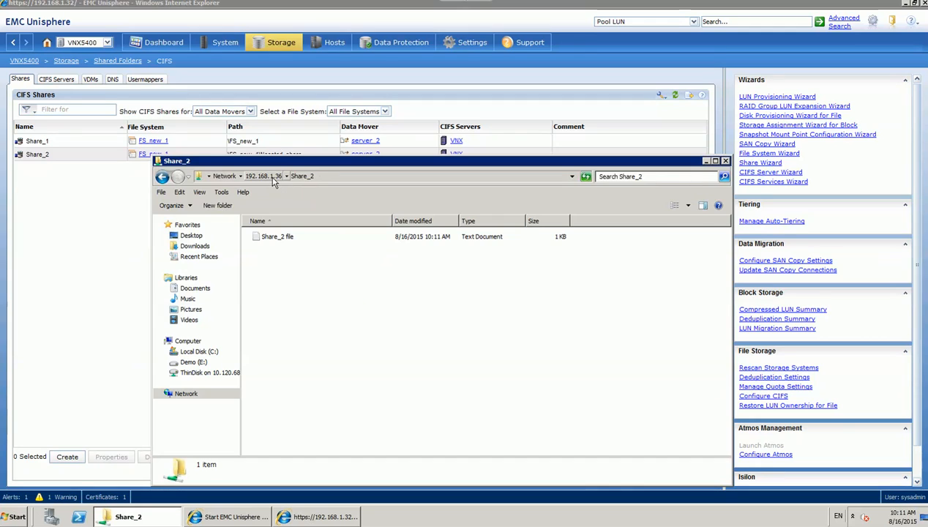
{"action": "left_click", "coordinate": [273, 177]}
{"action": "left_click", "coordinate": [339, 294]}
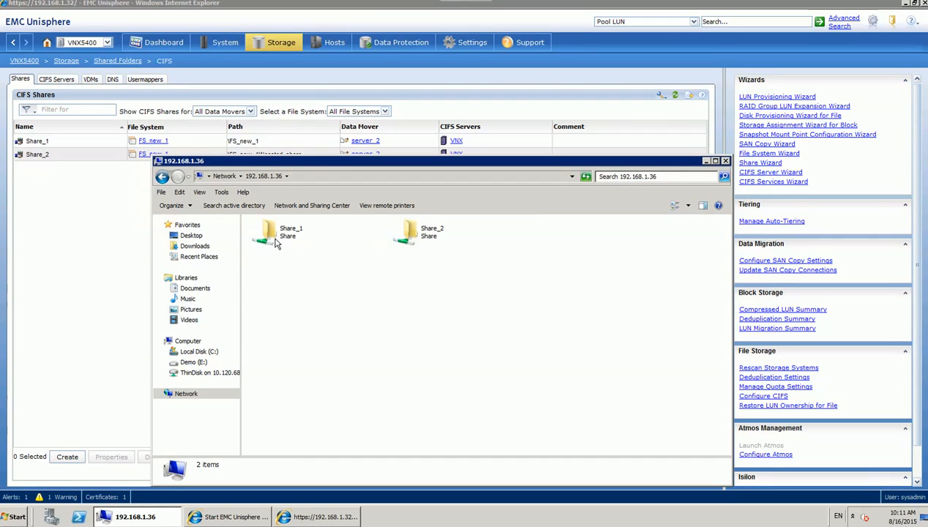
Open Share_1\Neasted_share to confirm it contains Share_2 file.
{"action": "left_click", "coordinate": [276, 244]}
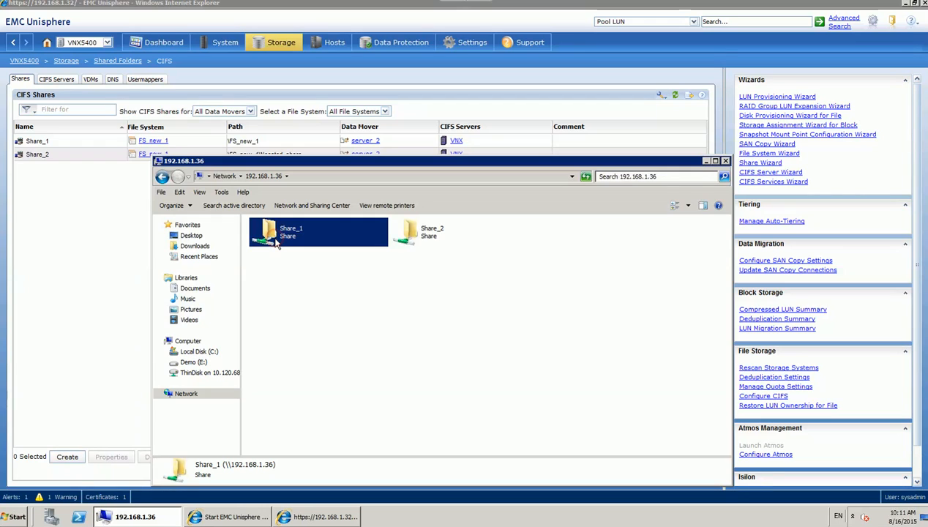
{"action": "double_click", "coordinate": [275, 244]}
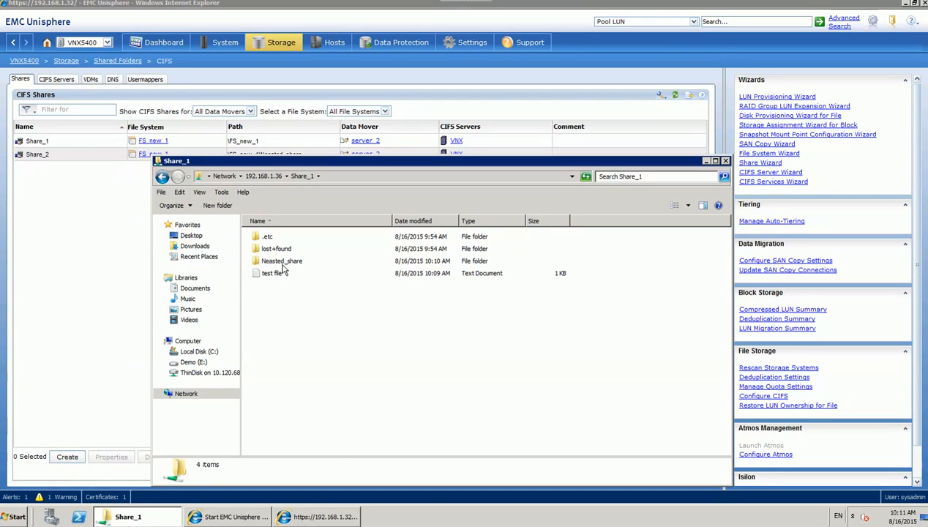
{"action": "left_click", "coordinate": [293, 267]}
{"action": "double_click", "coordinate": [292, 266]}
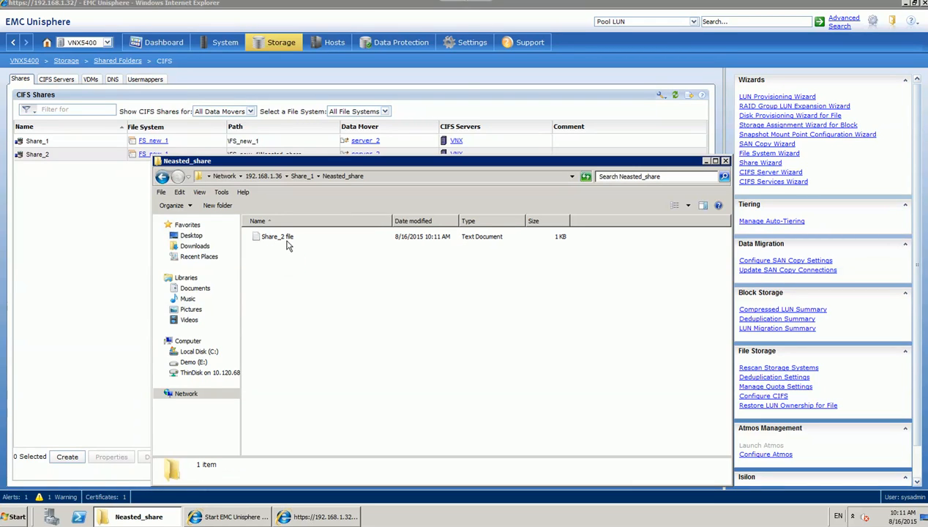
Go back up to the server's share list, then bring the Unisphere CIFS Shares list forward.
{"action": "left_click", "coordinate": [300, 177]}
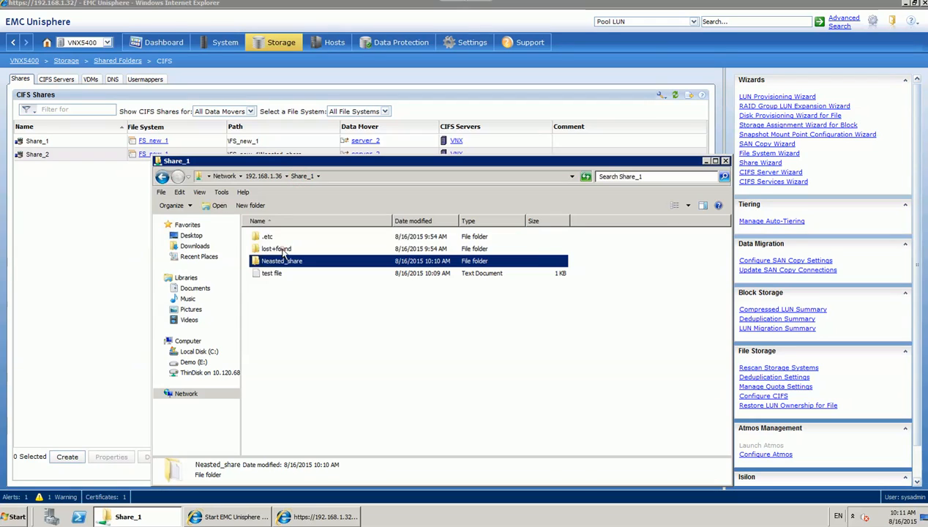
{"action": "left_click", "coordinate": [284, 248]}
{"action": "left_click", "coordinate": [271, 237], "text": "ctrl"}
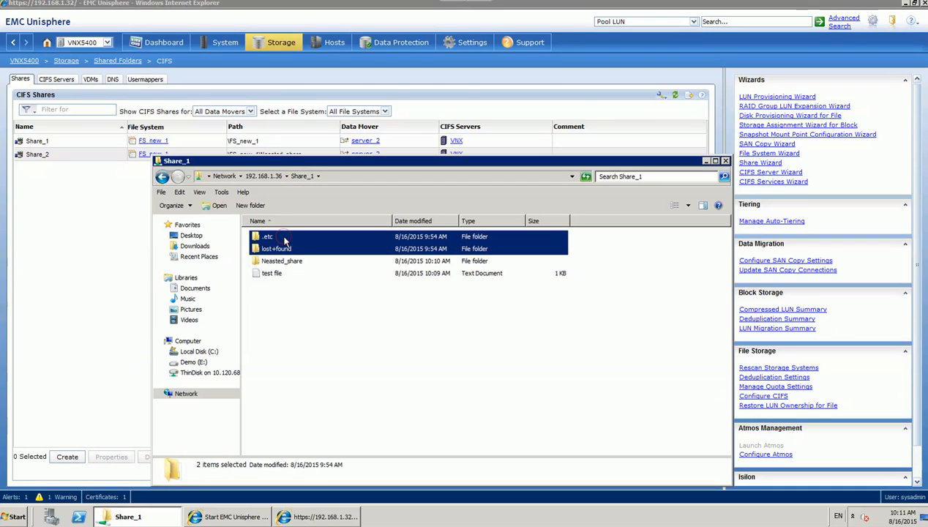
{"action": "left_click", "coordinate": [276, 177]}
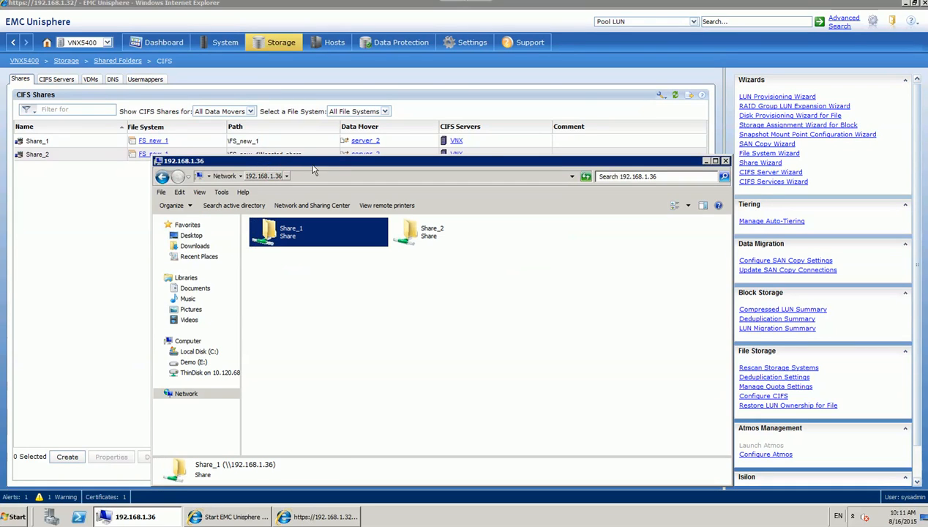
{"action": "left_click_drag", "start_coordinate": [318, 161], "coordinate": [319, 189]}
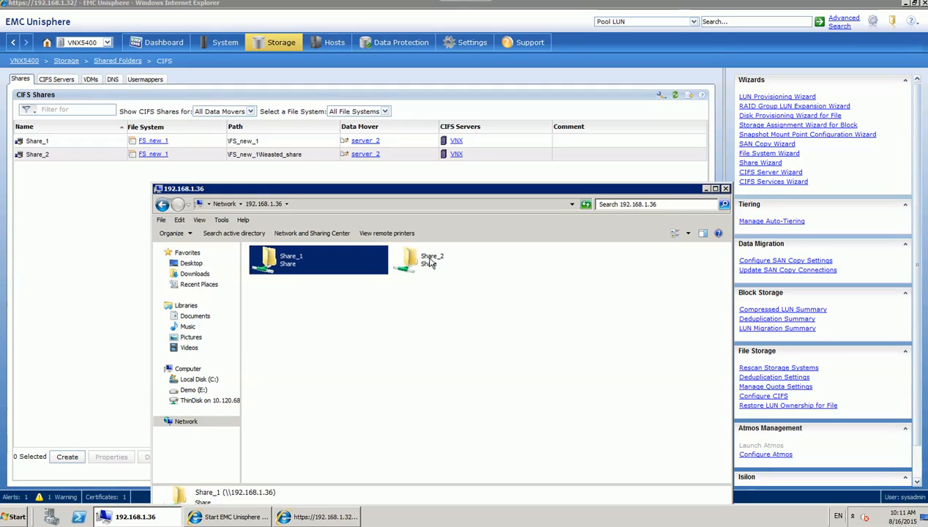
{"action": "left_click", "coordinate": [54, 199]}
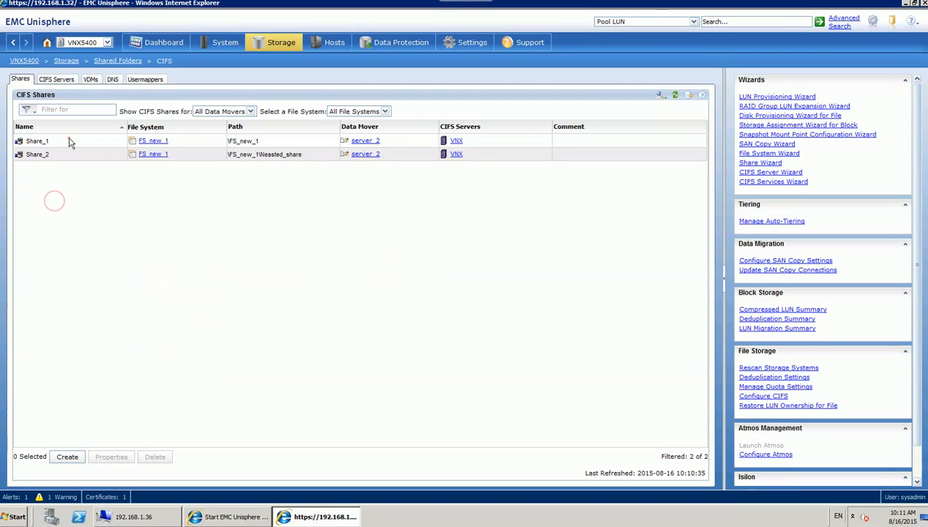
Delete Share_1 from the CIFS Shares list and confirm the deletion.
{"action": "left_click", "coordinate": [68, 141]}
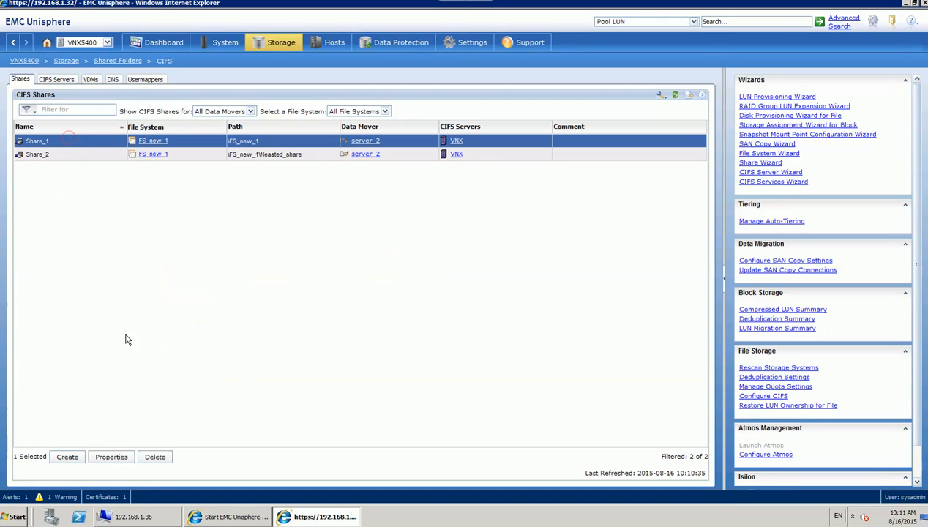
{"action": "left_click", "coordinate": [155, 458]}
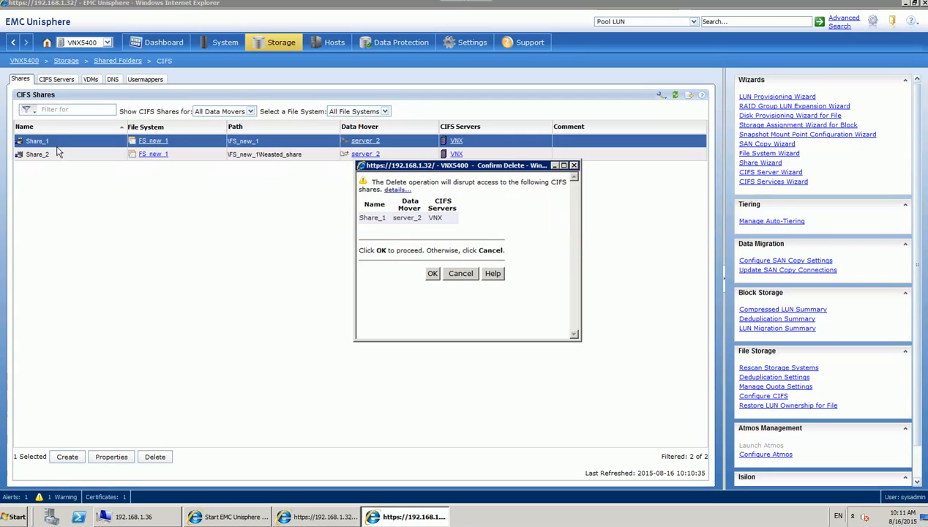
{"action": "left_click", "coordinate": [433, 274]}
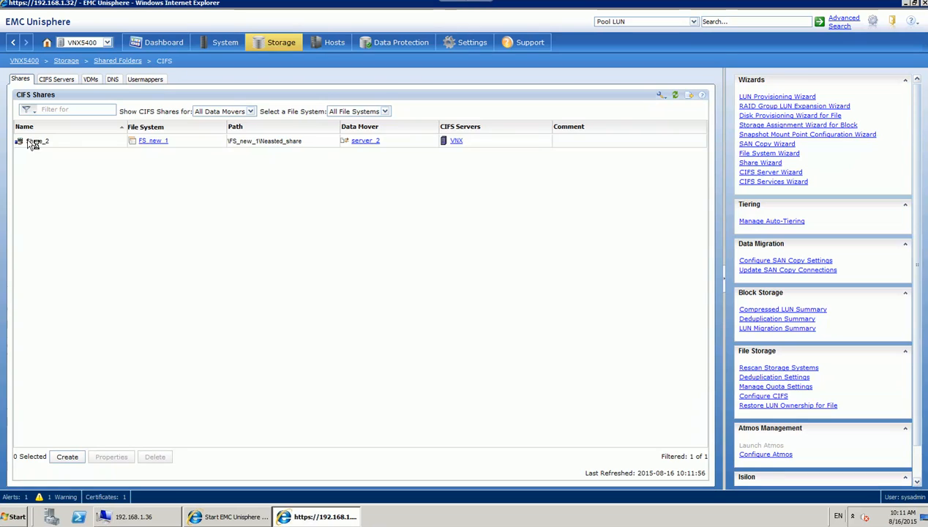
Refresh the 192.168.1.36 share list, open Share_2 to verify it, then return to Unisphere.
{"action": "left_click", "coordinate": [165, 518]}
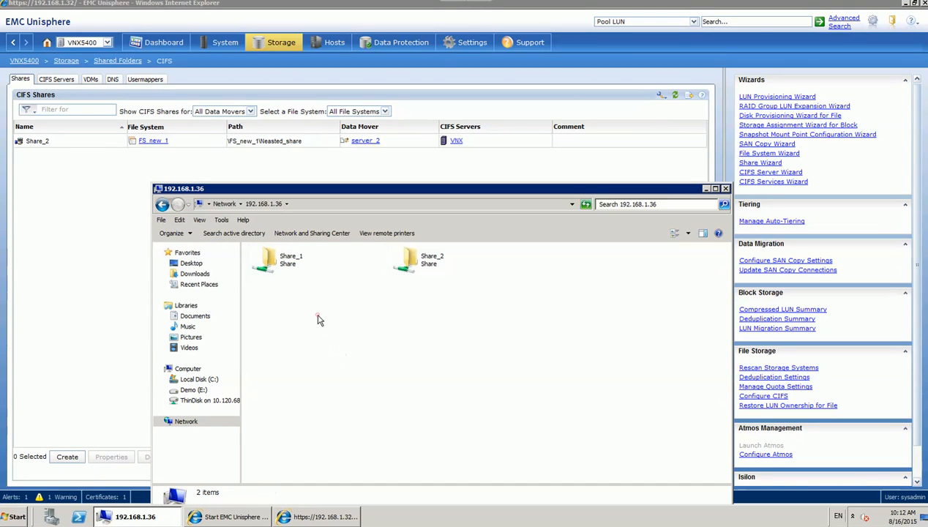
{"action": "left_click", "coordinate": [316, 312]}
{"action": "key", "text": "F5"}
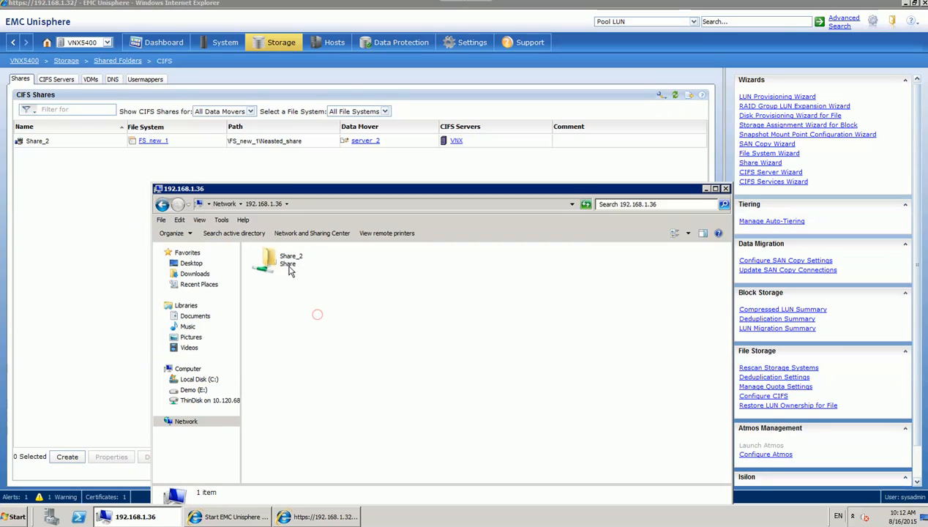
{"action": "left_click", "coordinate": [317, 315]}
{"action": "double_click", "coordinate": [289, 263]}
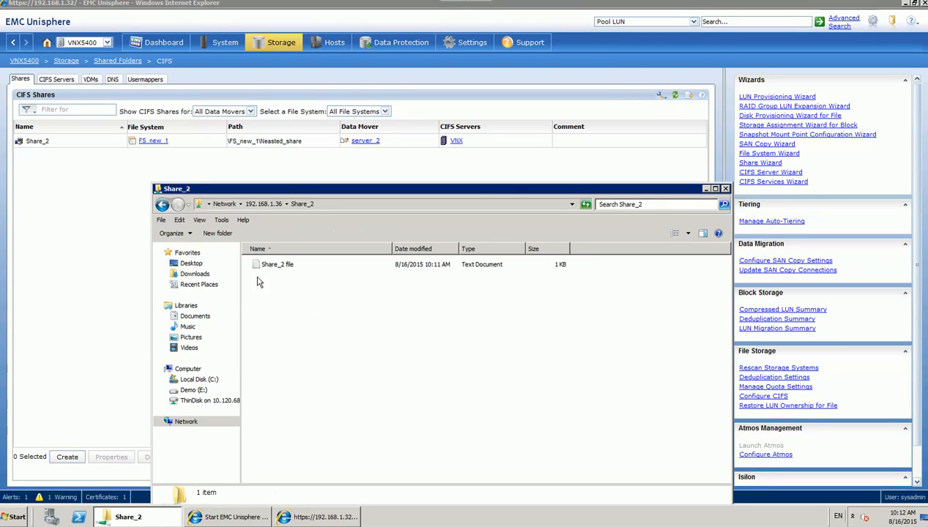
{"action": "left_click", "coordinate": [129, 373]}
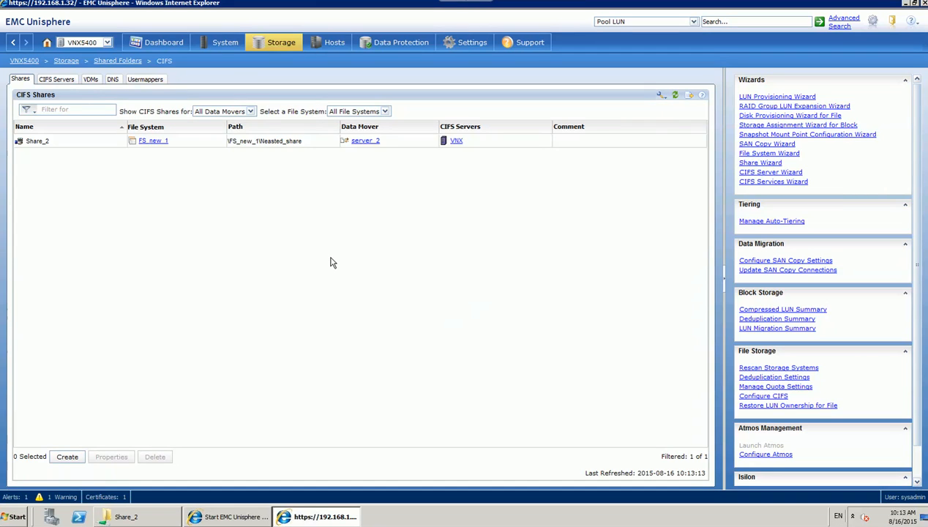
Navigate from Shared Folders to the NFS Exports page via the Storage menu.
{"action": "left_click", "coordinate": [117, 61]}
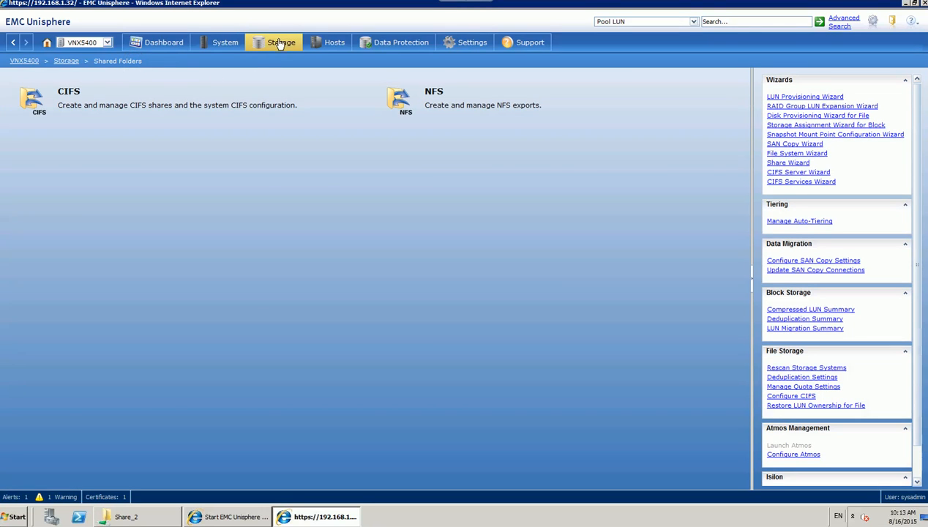
{"action": "mouse_move", "coordinate": [281, 44]}
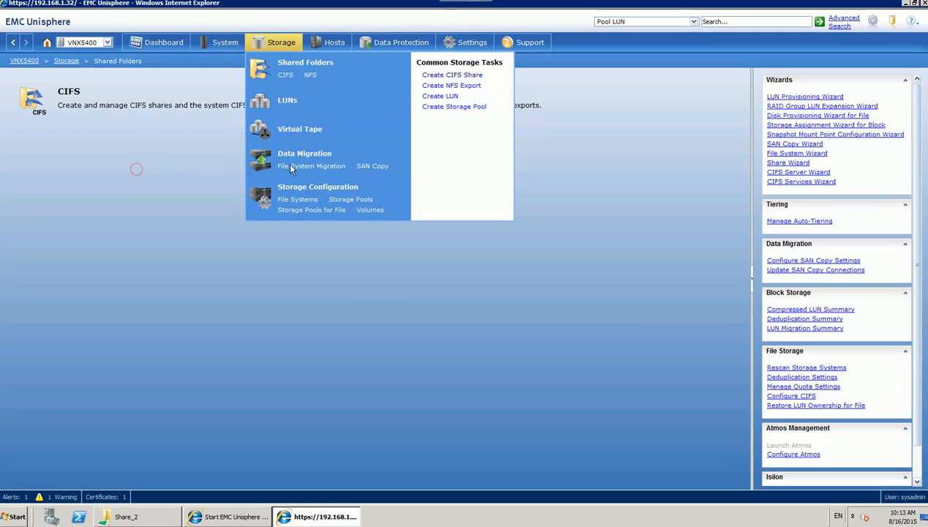
{"action": "left_click", "coordinate": [308, 75]}
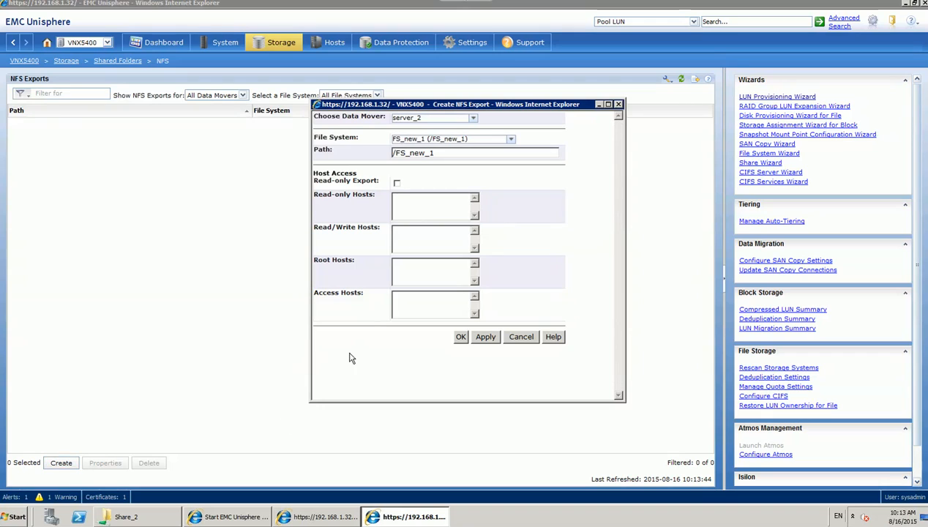
Look over the Path /FS_new_1 and Read-only Hosts fields in the NFS export dialog.
{"action": "left_click", "coordinate": [424, 153]}
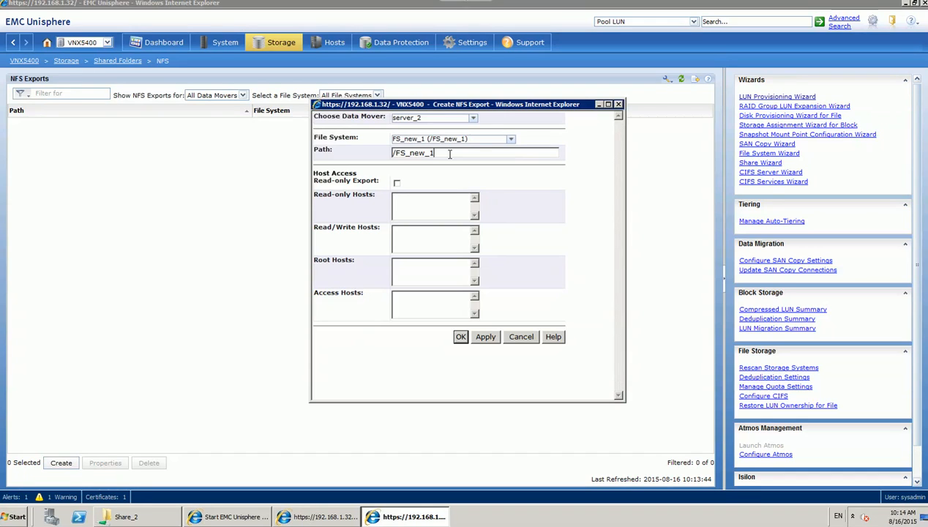
{"action": "left_click", "coordinate": [405, 203]}
{"action": "mouse_move", "coordinate": [336, 203]}
{"action": "mouse_move", "coordinate": [339, 296]}
Cancel the NFS export and go back to the CIFS Shares list showing Share_2.
{"action": "left_click", "coordinate": [521, 337]}
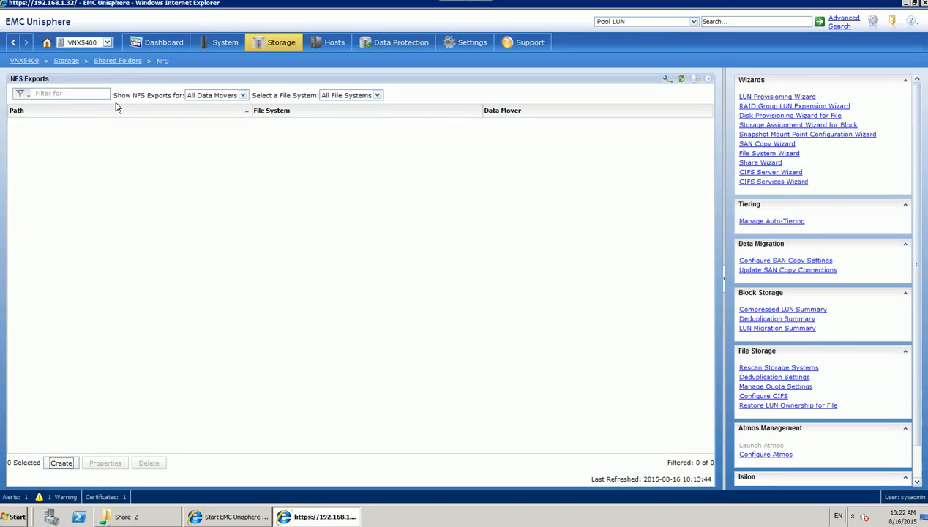
{"action": "left_click", "coordinate": [123, 62]}
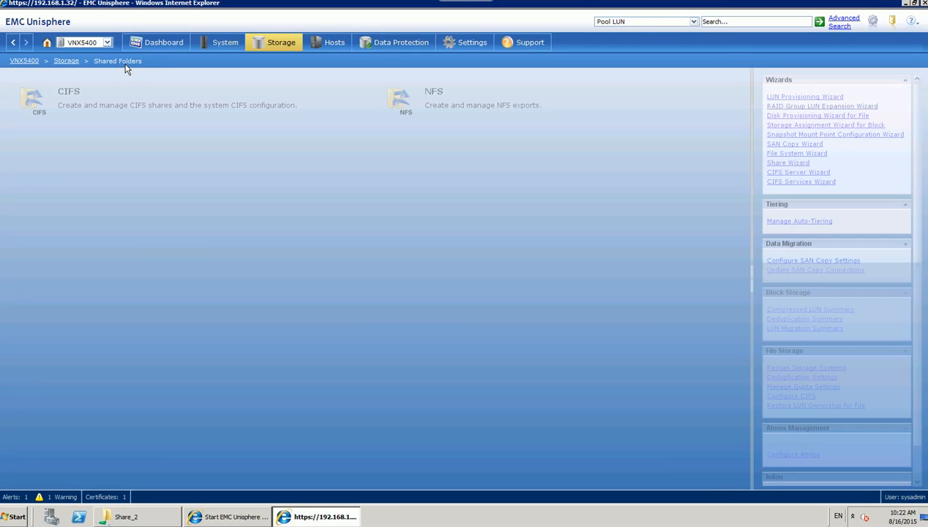
{"action": "left_click", "coordinate": [100, 115]}
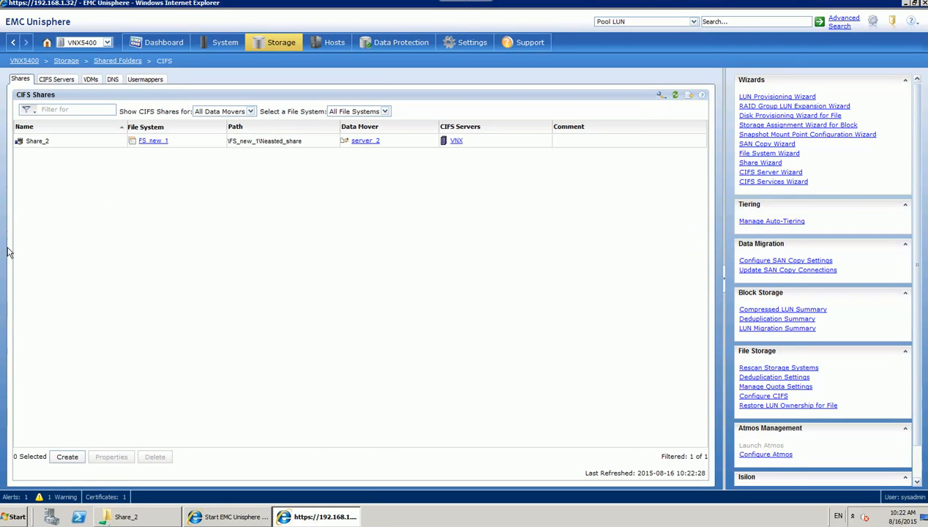
Switch to Firefox and browse the Storage Freak blog's Categories page.
{"action": "key", "text": "alt+Tab"}
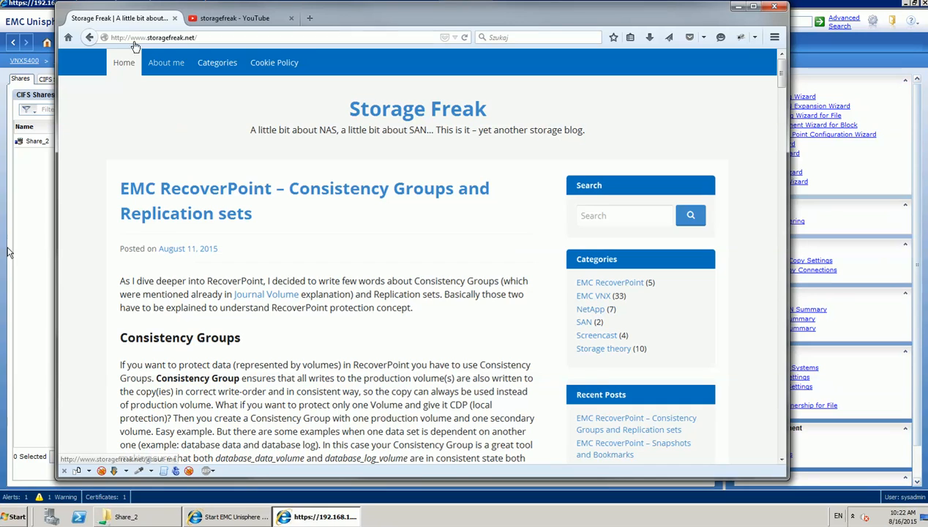
{"action": "left_click", "coordinate": [217, 64]}
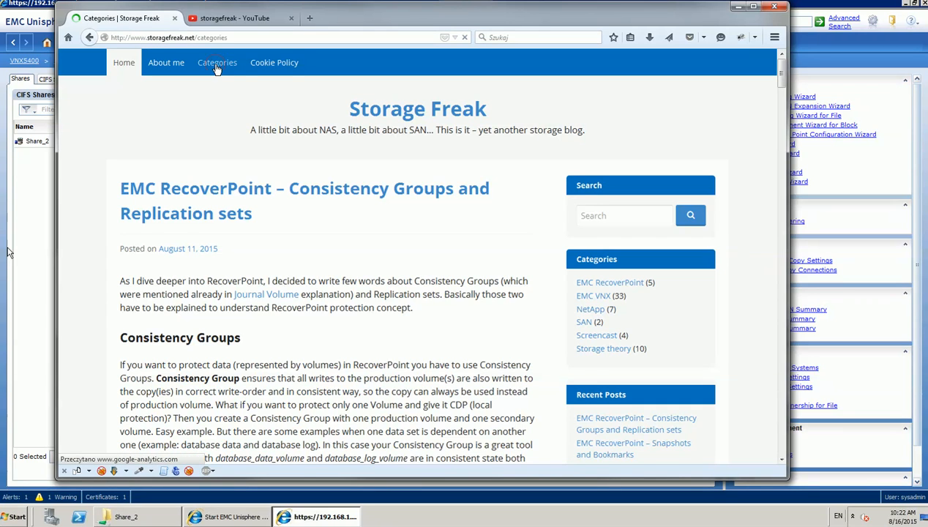
{"action": "scroll", "coordinate": [357, 231], "scroll_direction": "down", "scroll_amount": 2}
{"action": "scroll", "coordinate": [358, 231], "scroll_direction": "down", "scroll_amount": 10}
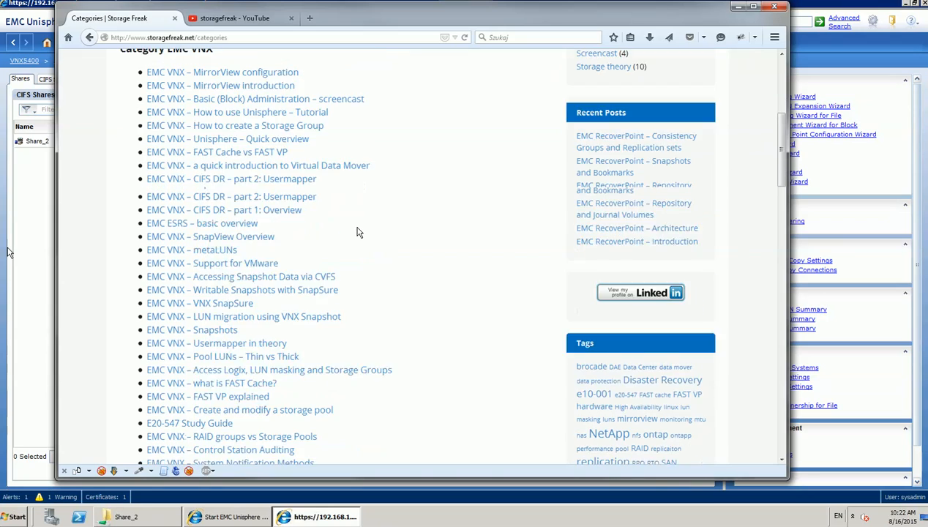
{"action": "scroll", "coordinate": [358, 232], "scroll_direction": "up", "scroll_amount": 12}
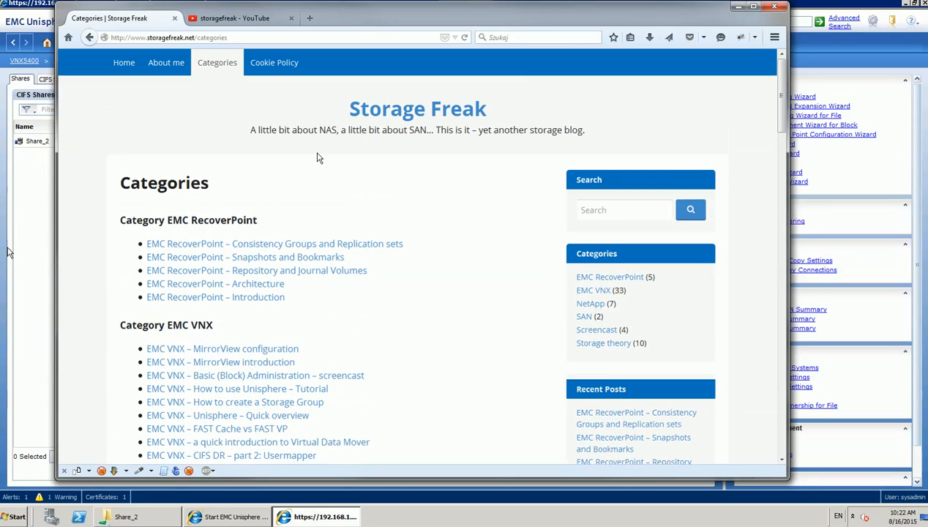
Browse the storagefreak YouTube channel's uploads, including the NetApp NFS share videos.
{"action": "left_click", "coordinate": [244, 19]}
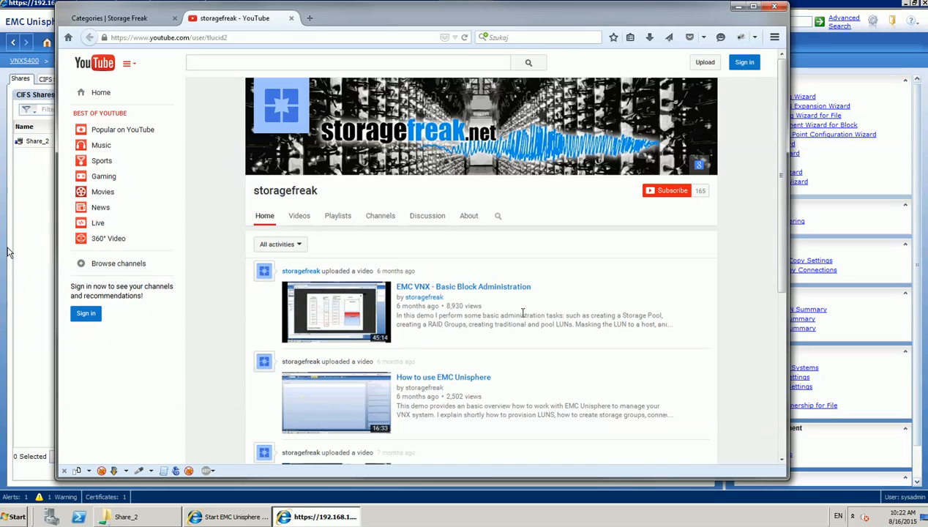
{"action": "scroll", "coordinate": [522, 312], "scroll_direction": "down", "scroll_amount": 3}
{"action": "scroll", "coordinate": [523, 313], "scroll_direction": "down", "scroll_amount": 2}
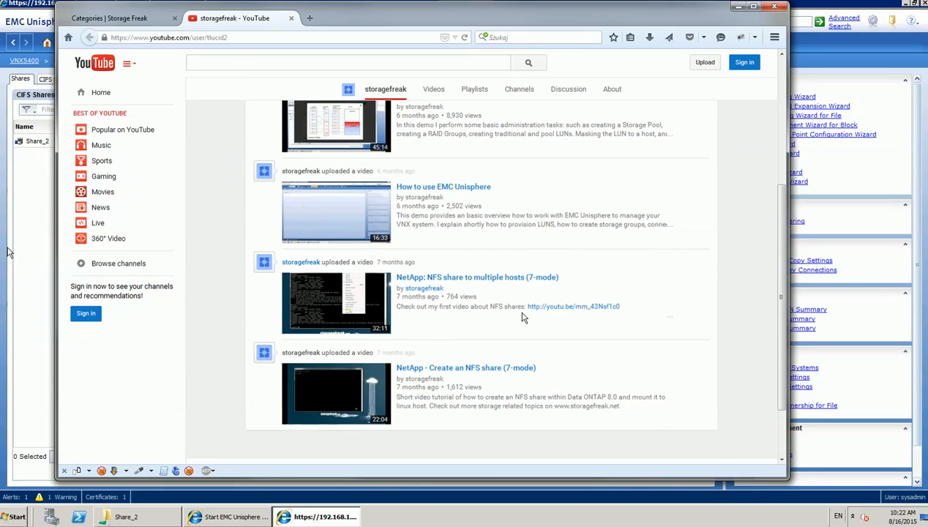